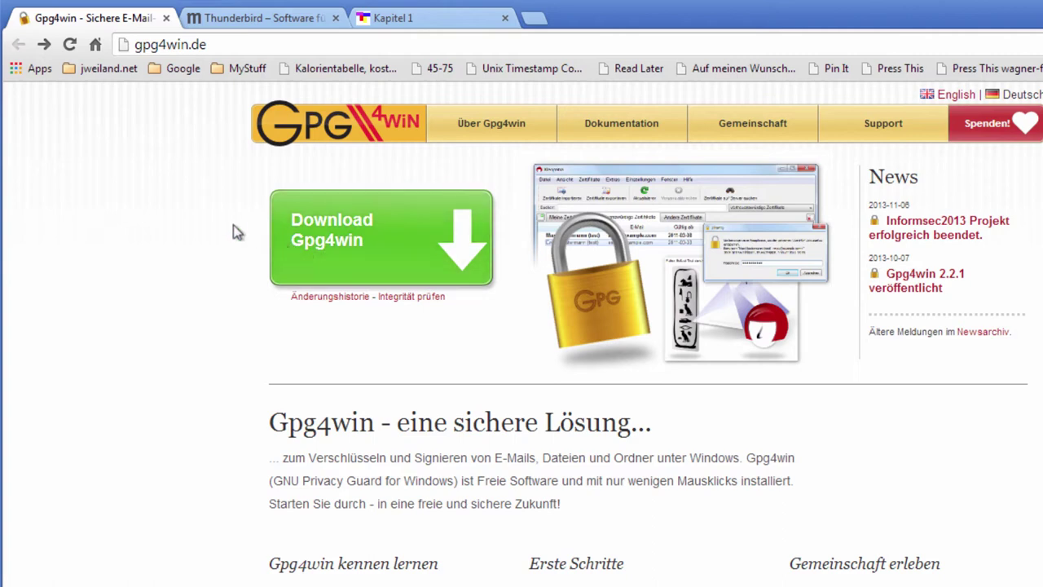
Switch Chrome to the Thunderbird software download tab.
left_click(220, 23)
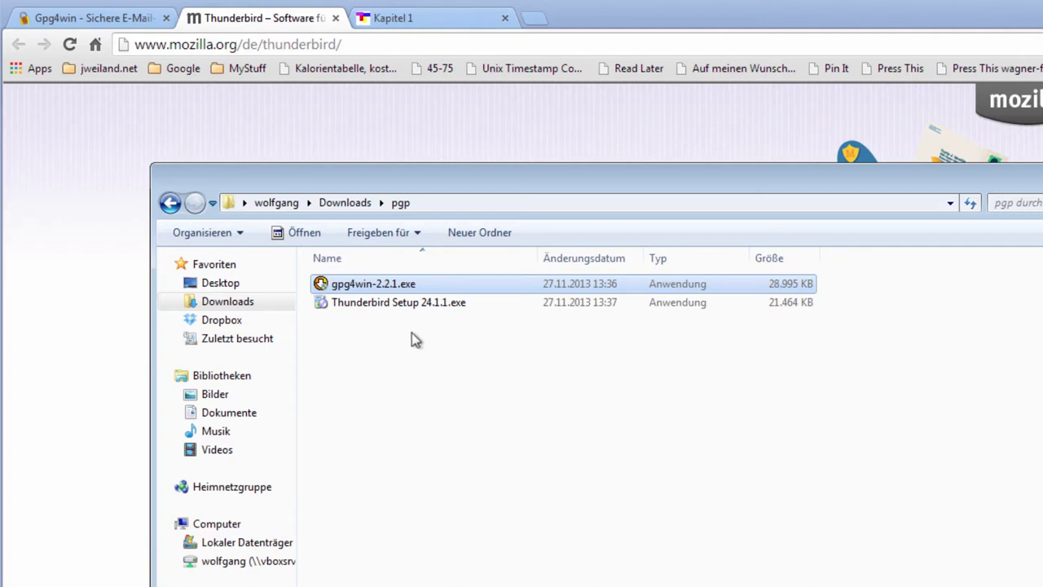
Launch gpg4win-2.2.1.exe with admin rights, choose Deutsch, and pass the welcome and licence pages.
double_click(375, 286)
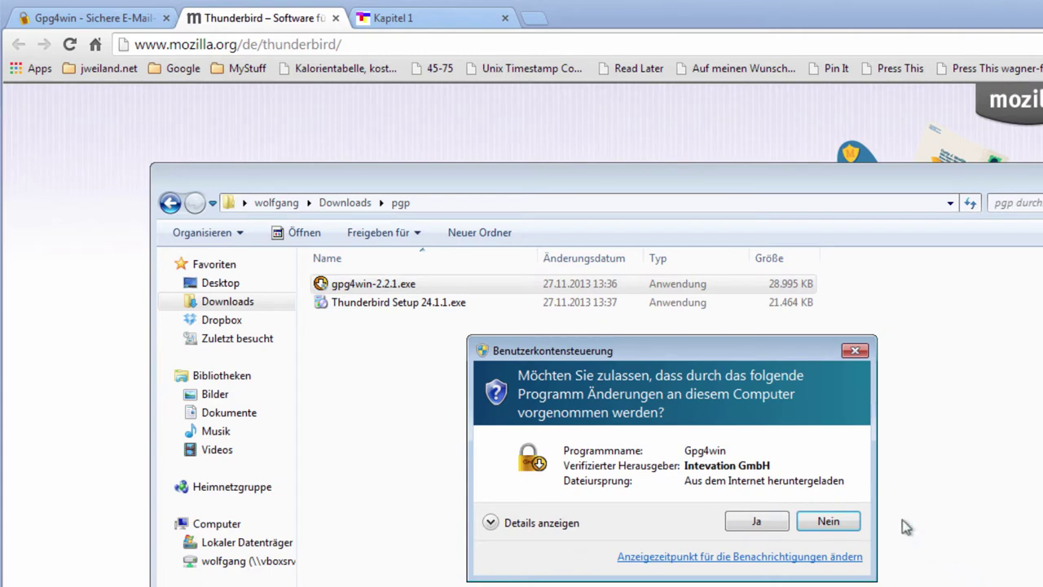
left_click(762, 525)
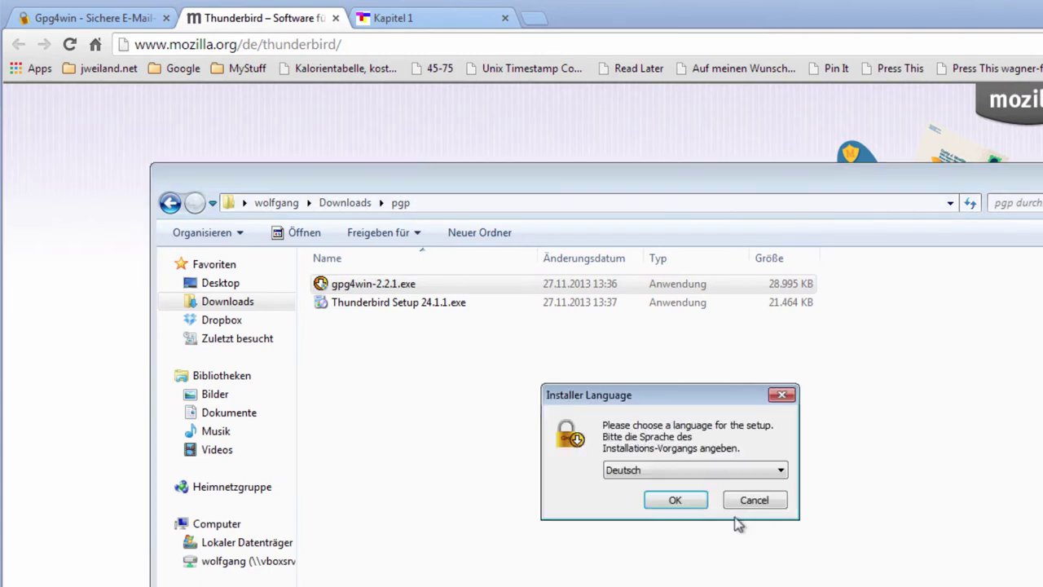
left_click(663, 502)
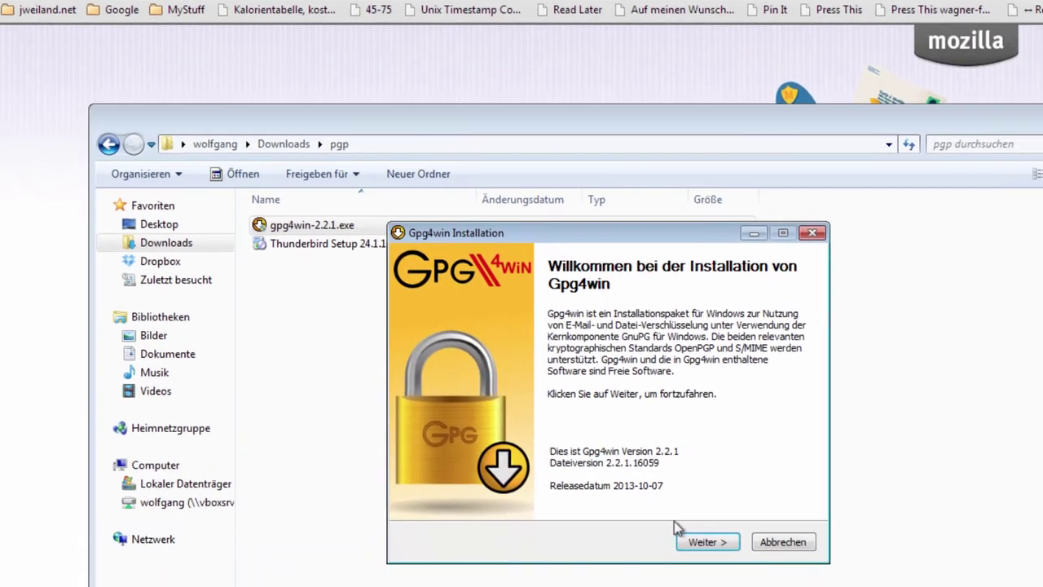
left_click(652, 499)
left_click(652, 499)
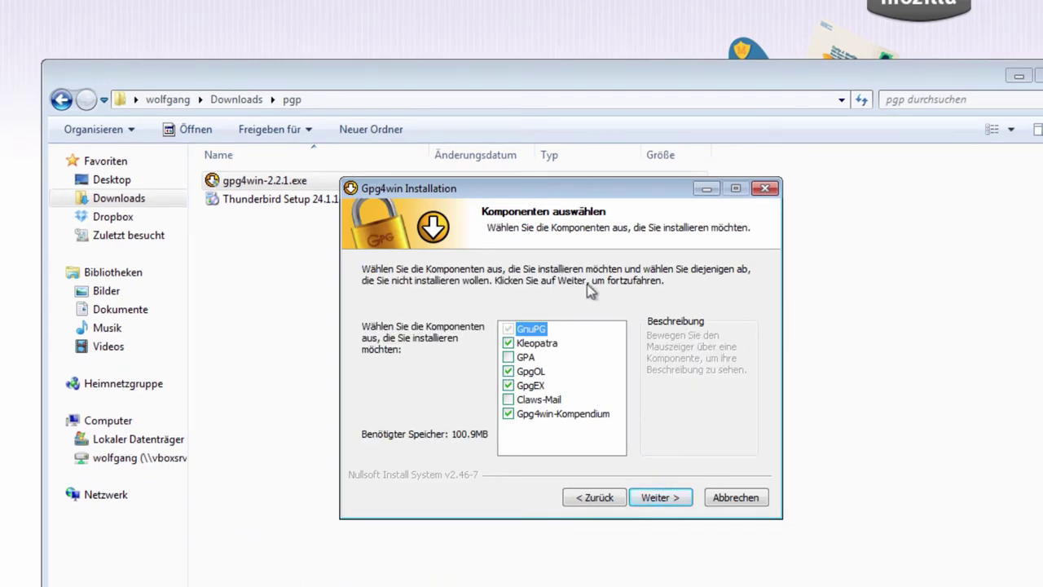
Deselect GpgOL, keeping Kleopatra, GpgEX and Gpg4win-Kompendium, and continue to the install folder.
mouse_move(539, 346)
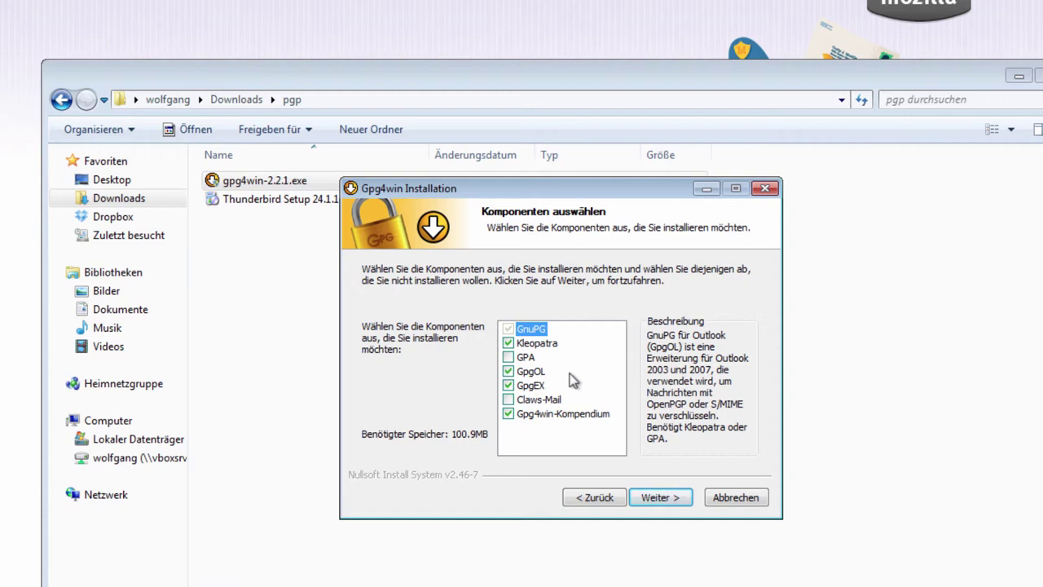
left_click(510, 371)
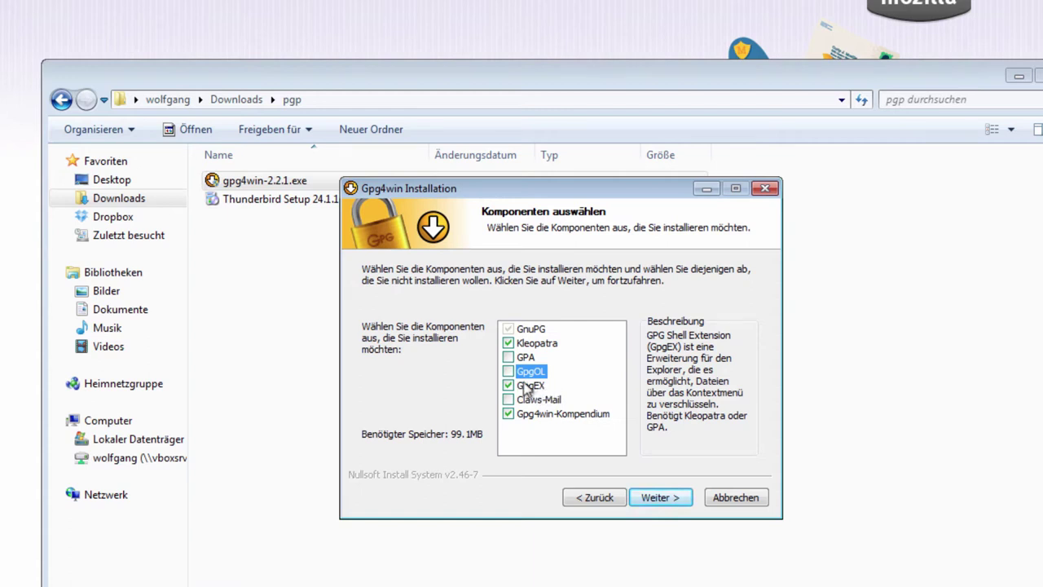
mouse_move(541, 399)
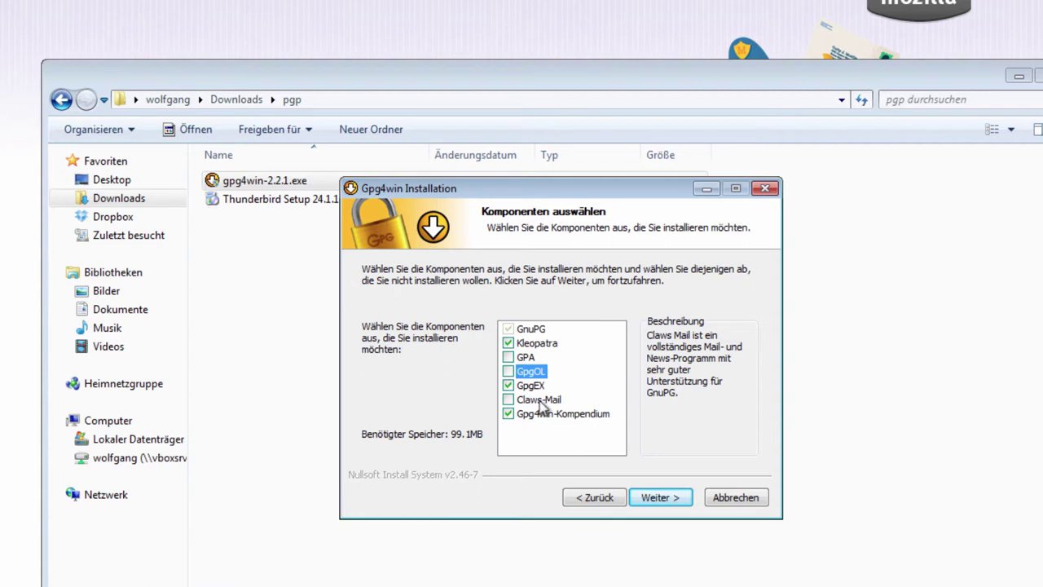
mouse_move(577, 416)
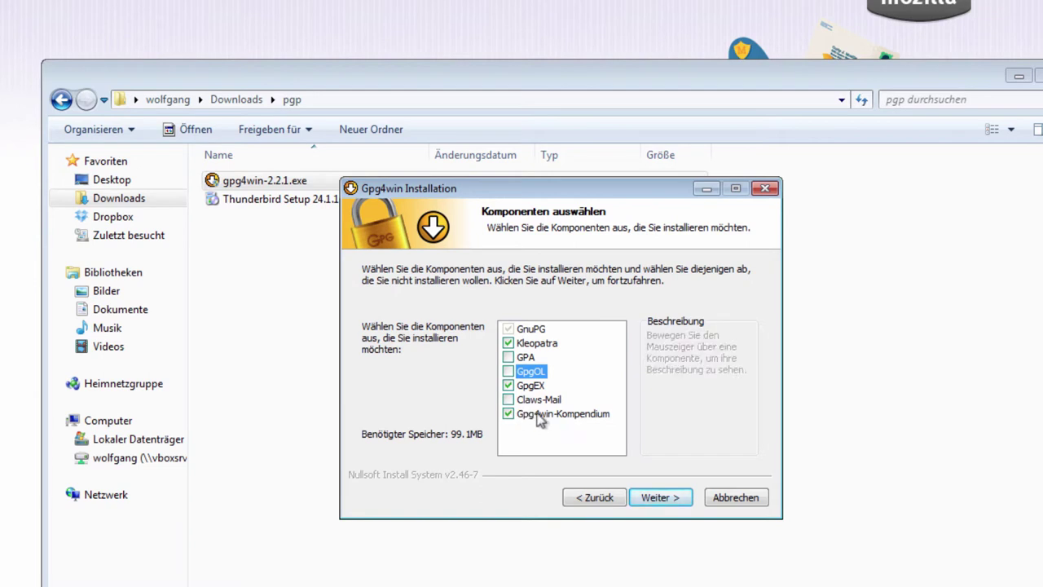
left_click(657, 500)
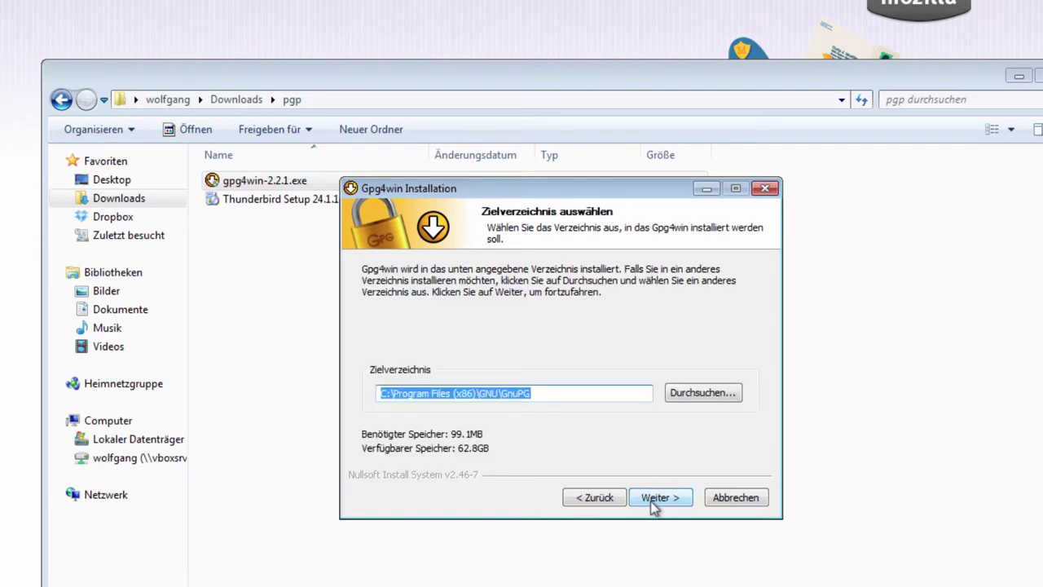
Install Gpg4win into the default GnuPG folder with default shortcuts, then finish without the README.
left_click(660, 497)
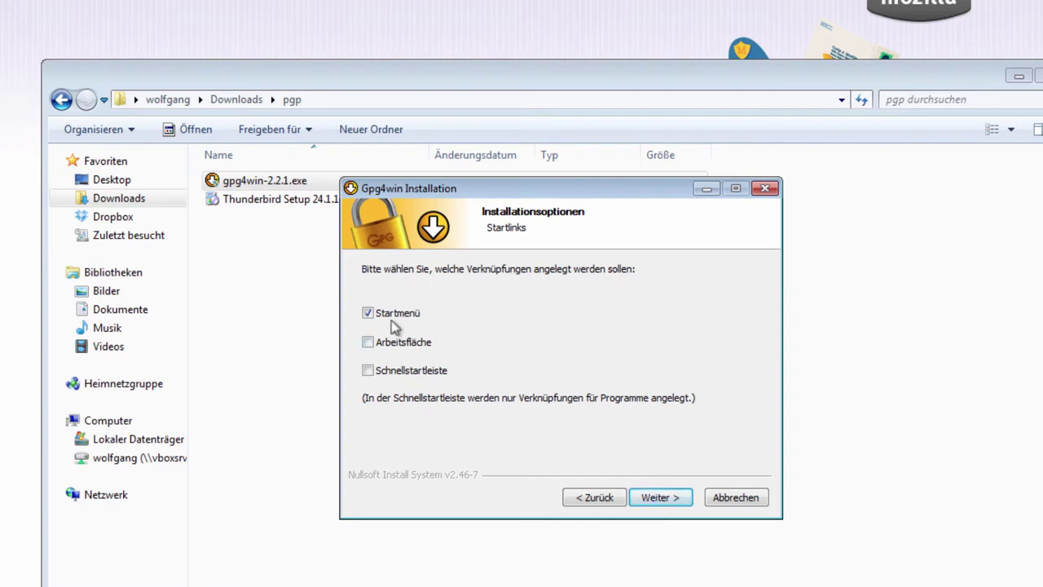
left_click(652, 498)
left_click(656, 498)
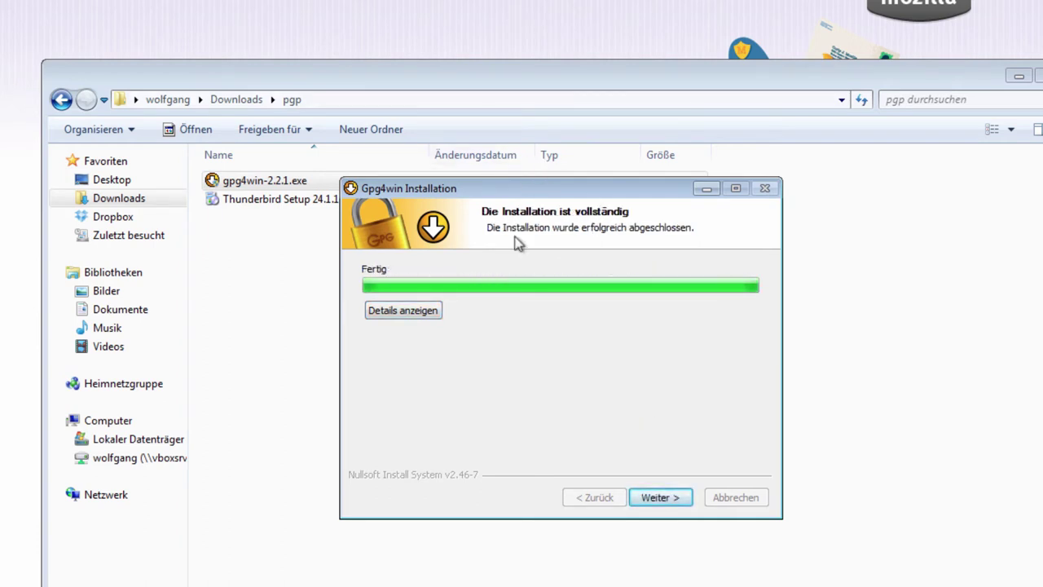
left_click(658, 499)
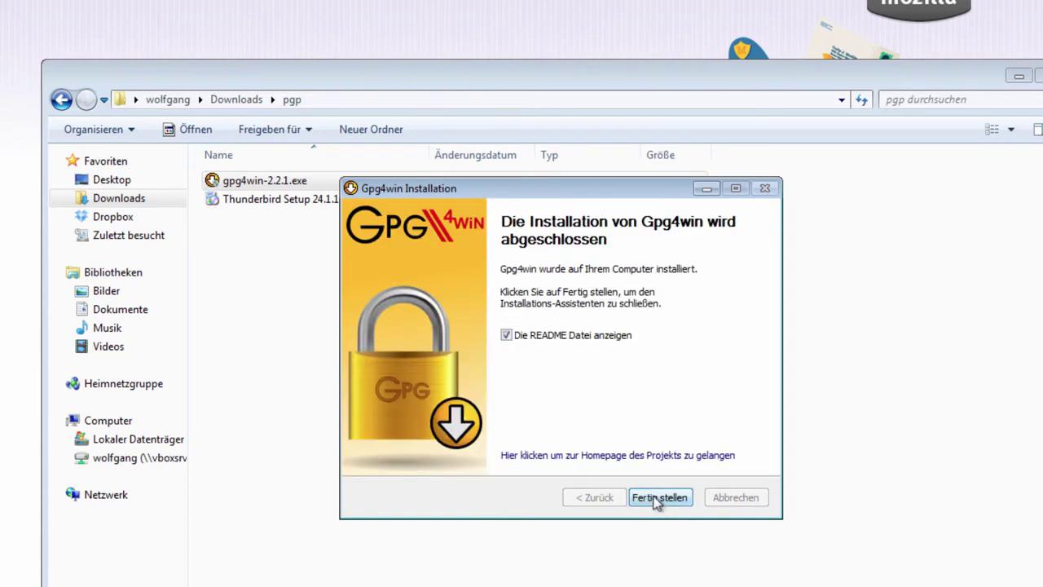
left_click(528, 337)
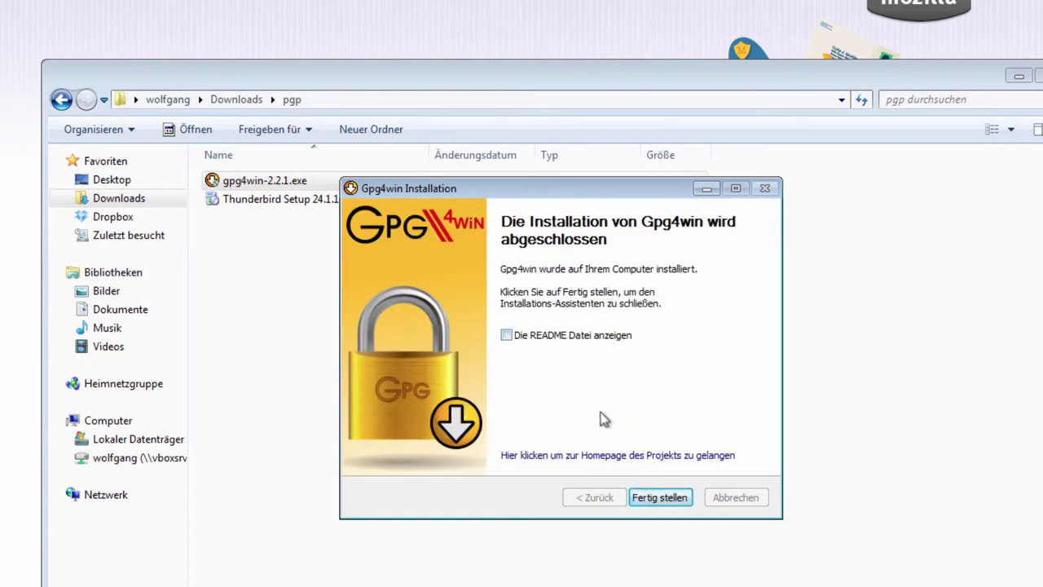
left_click(656, 498)
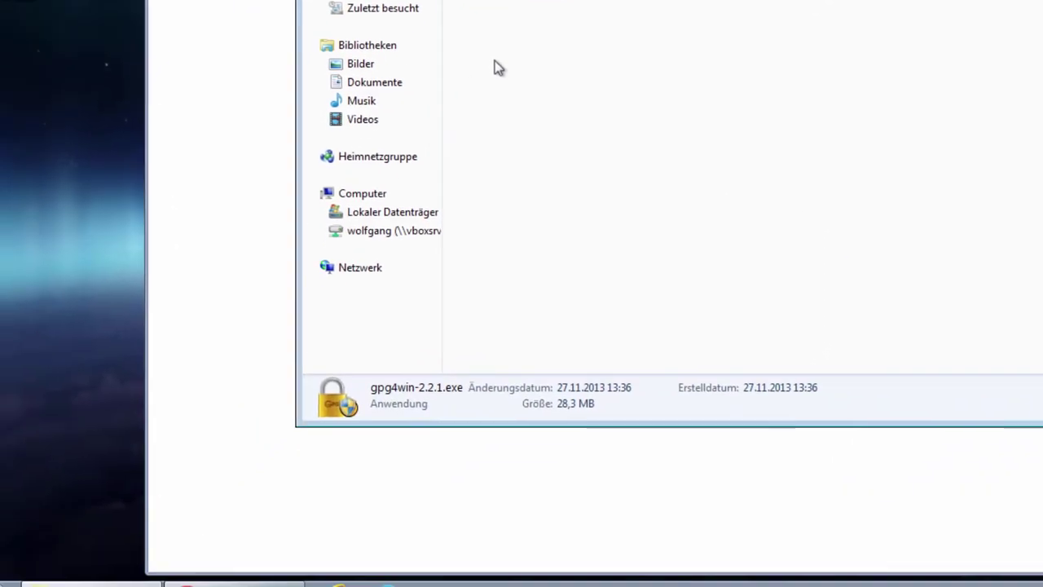
Run Thunderbird Setup 24.1.1.exe from the pgp folder.
left_click(23, 570)
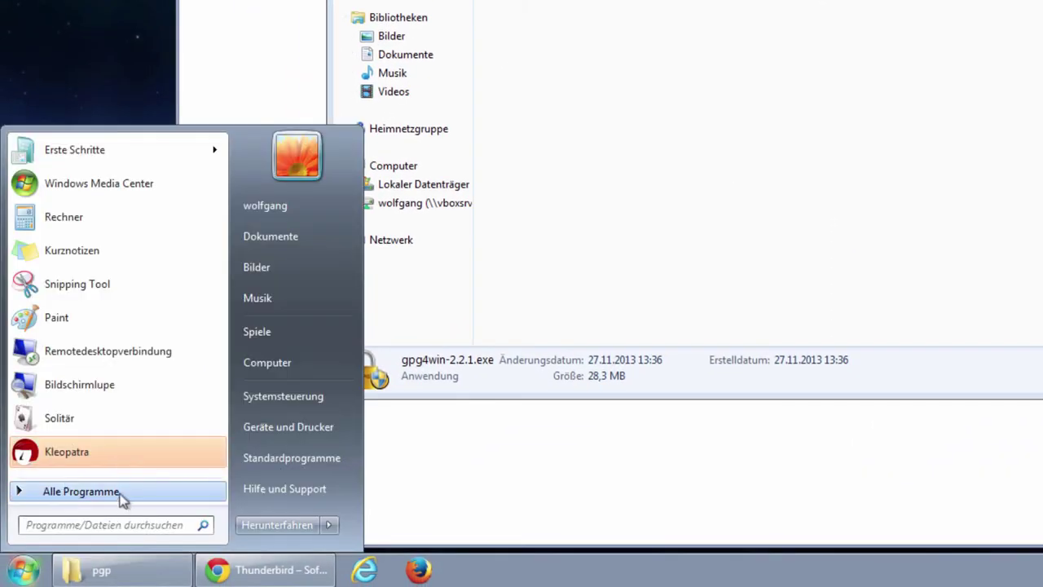
left_click(114, 45)
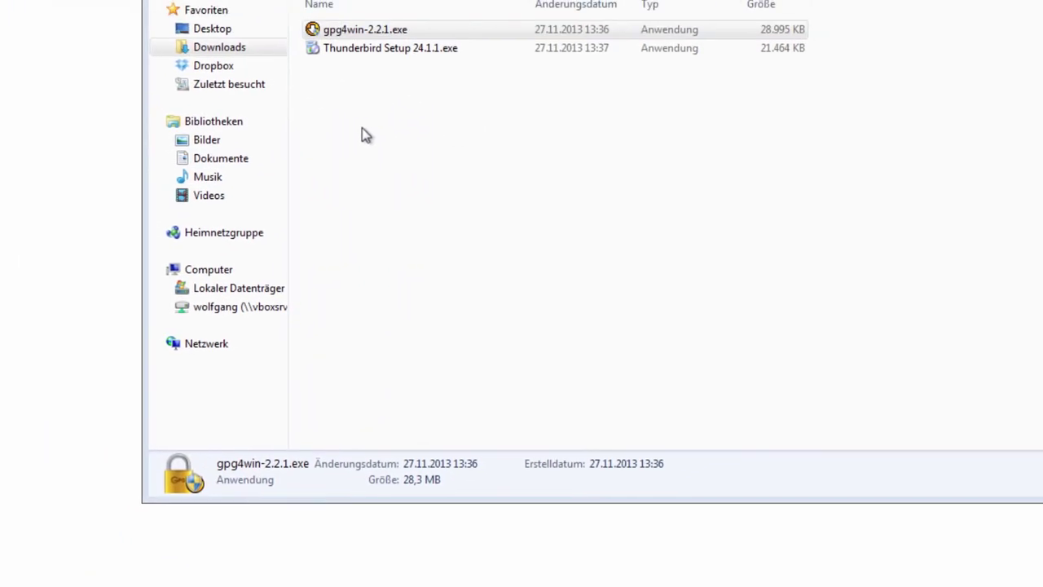
left_click(253, 106)
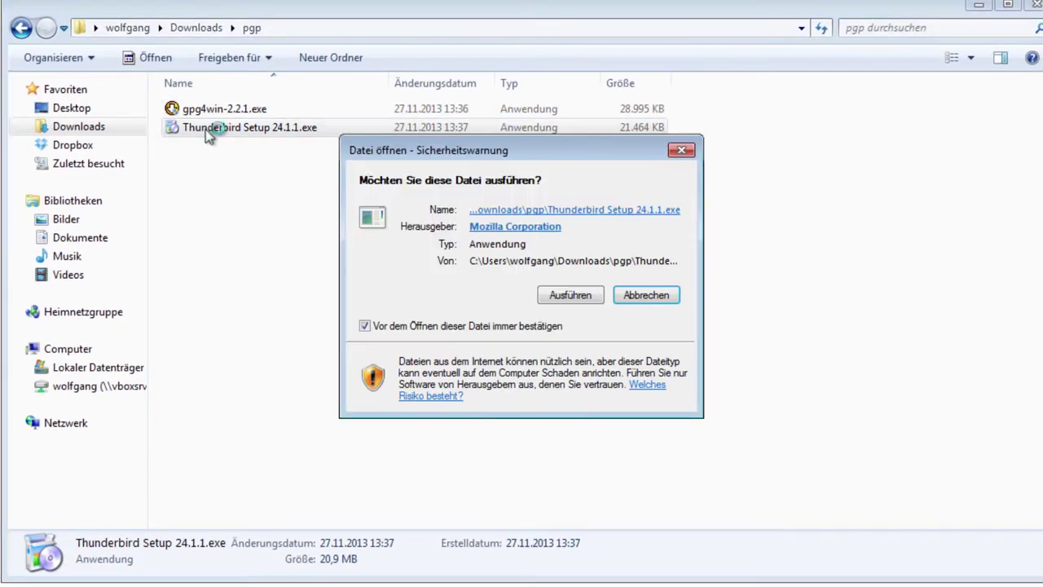
Install Thunderbird 24.1.1 using the Standard setup type and start it on finish.
left_click(575, 295)
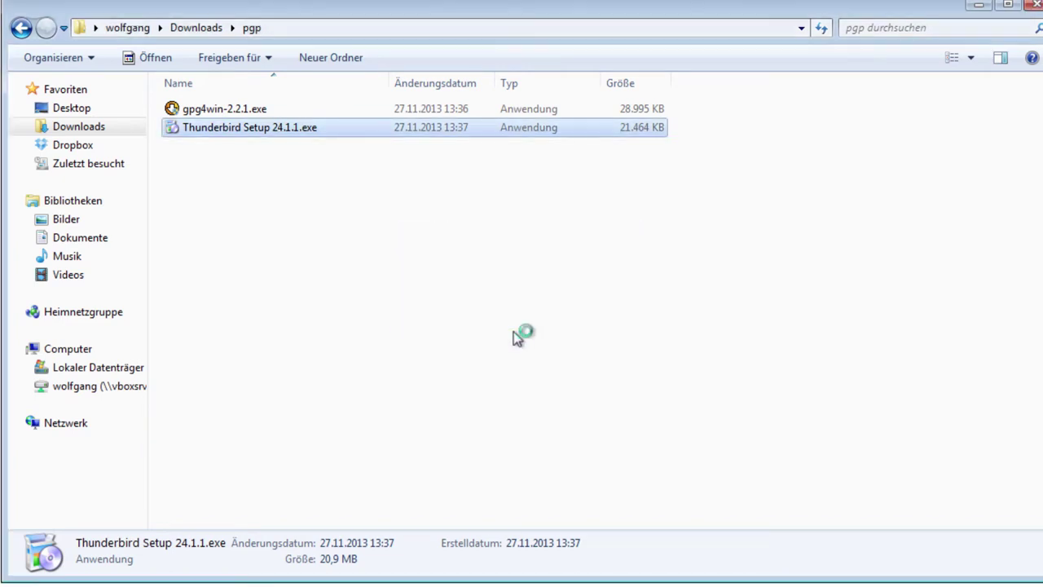
left_click(599, 332)
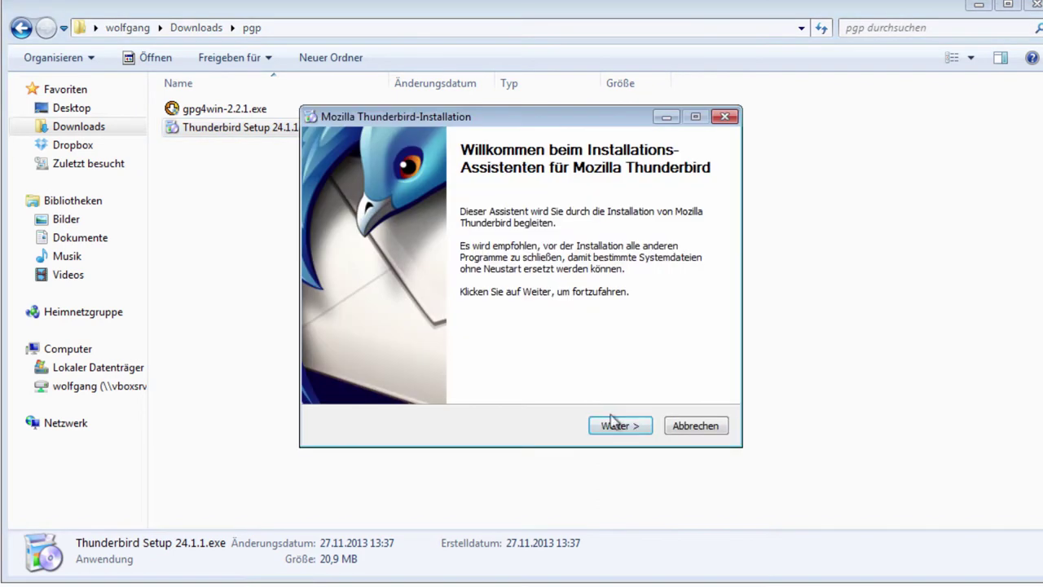
left_click(613, 432)
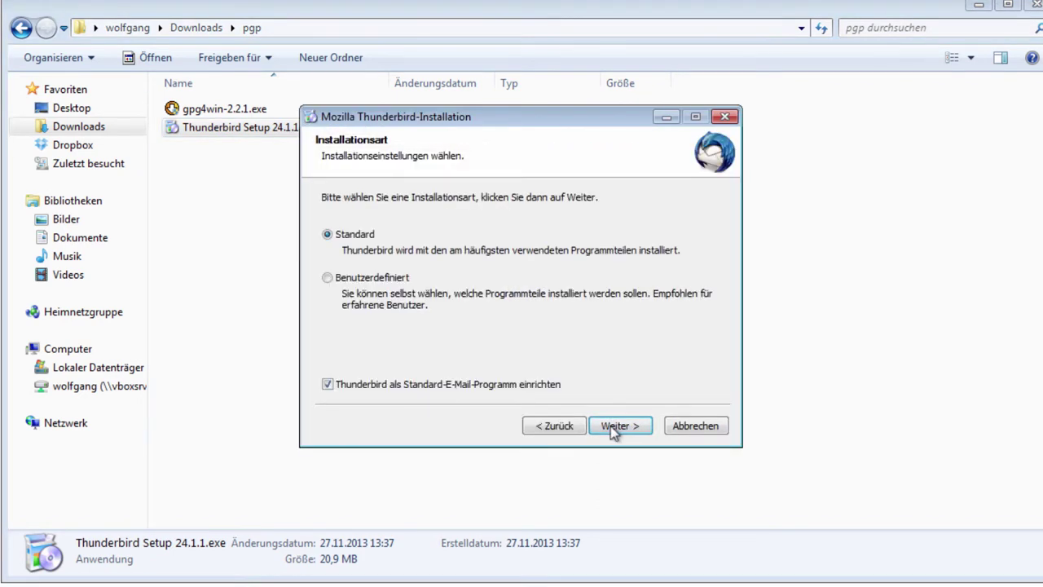
left_click(611, 425)
left_click(611, 426)
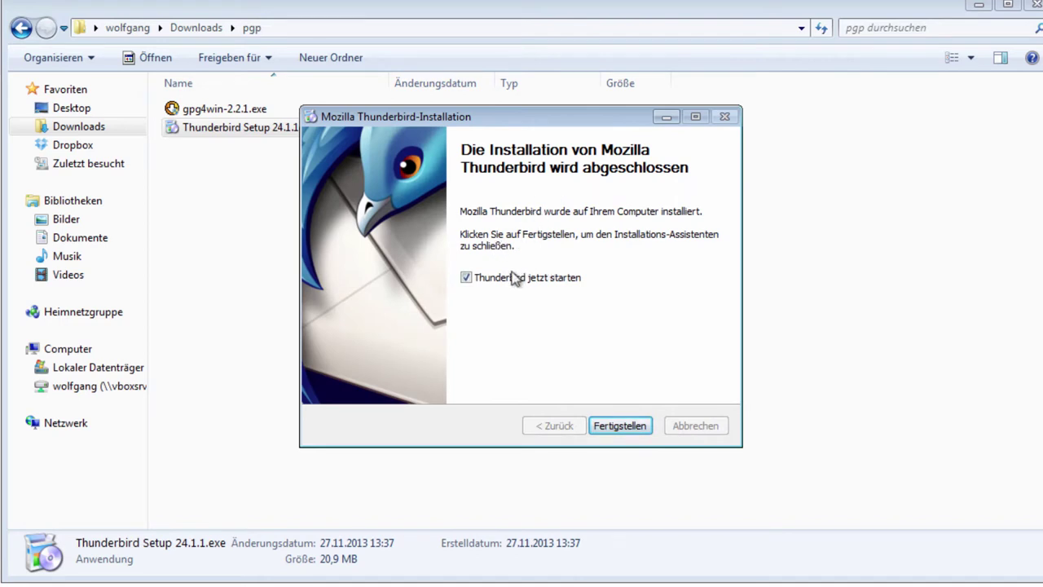
left_click(618, 427)
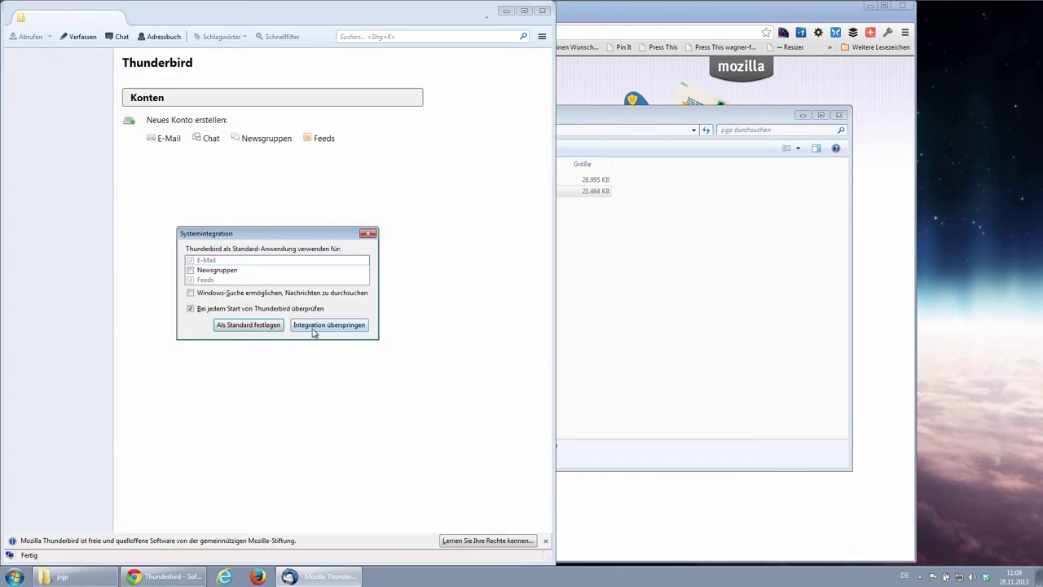
Dismiss Systemintegration and choose to use an existing e-mail address instead of a new one.
left_click(248, 327)
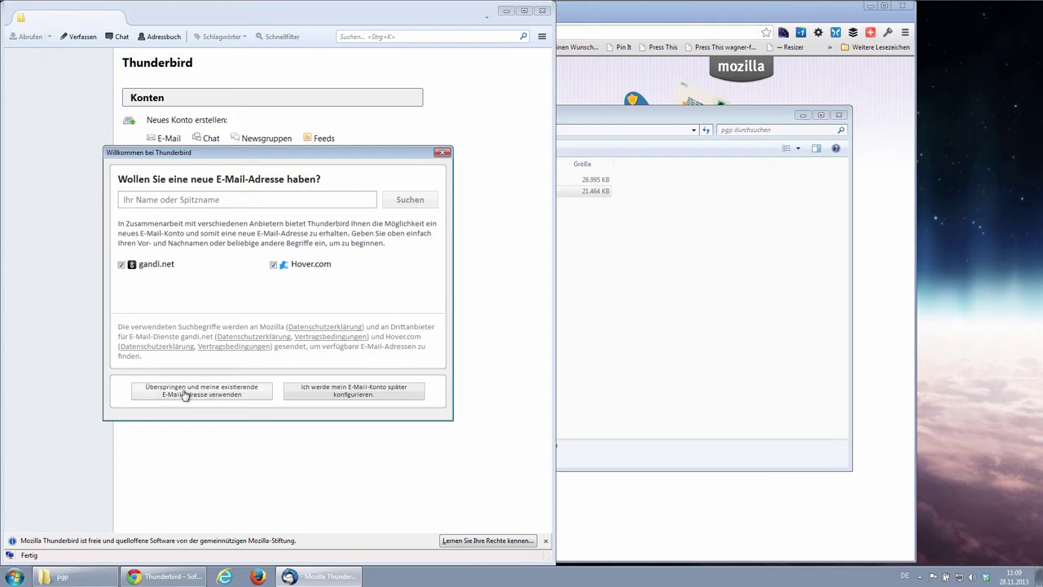
left_click(211, 391)
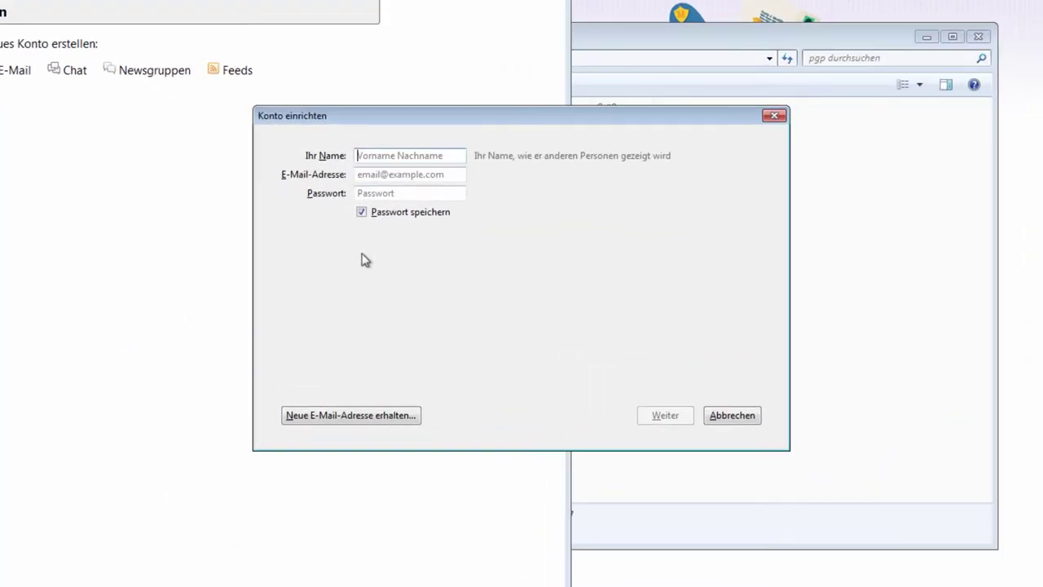
type("Wolfgang Wagner")
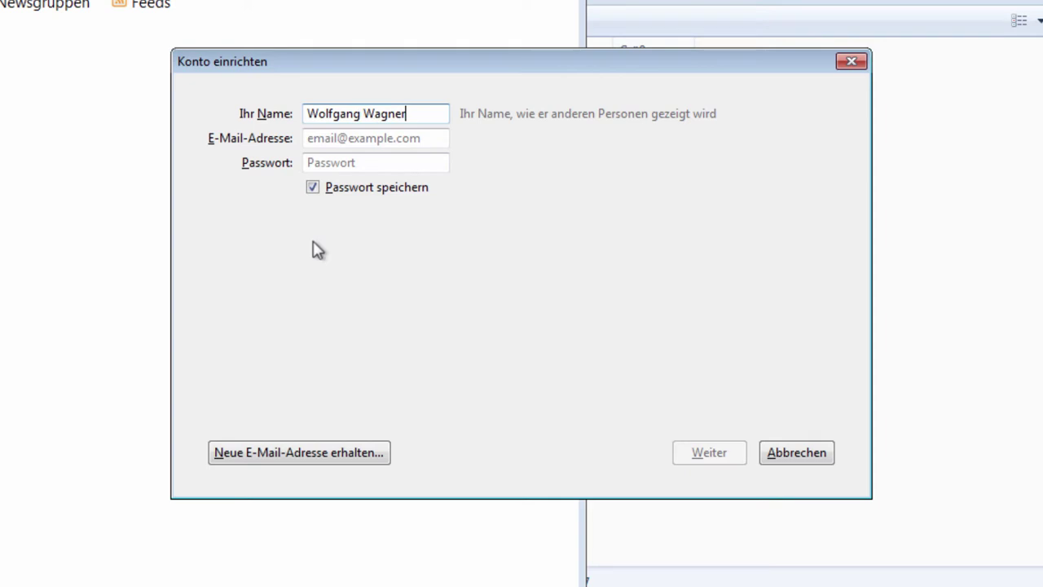
key("Tab")
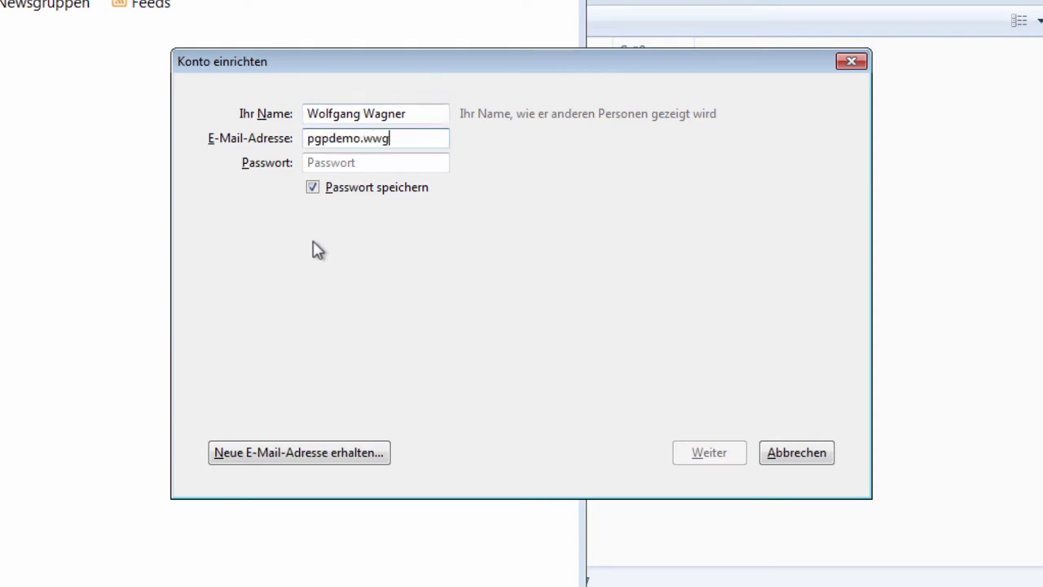
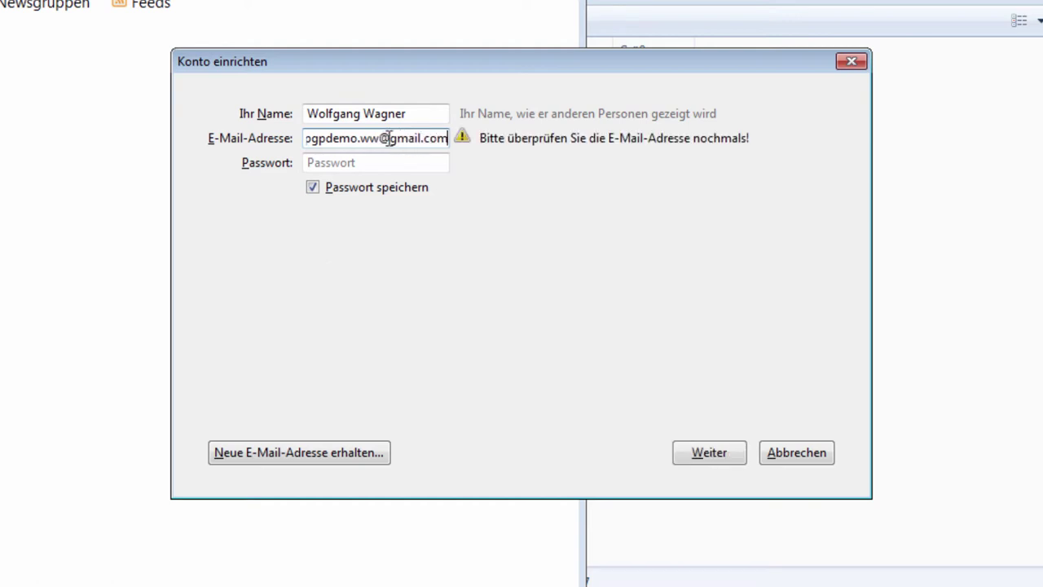
Enter the account password and look up the mail server settings.
key("Tab")
type("•••••")
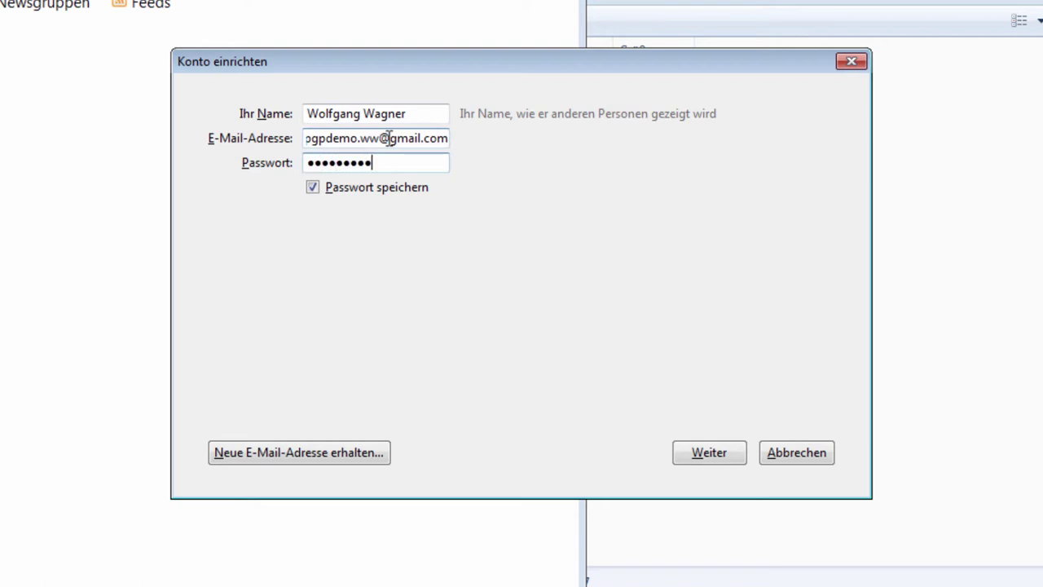
key("Tab")
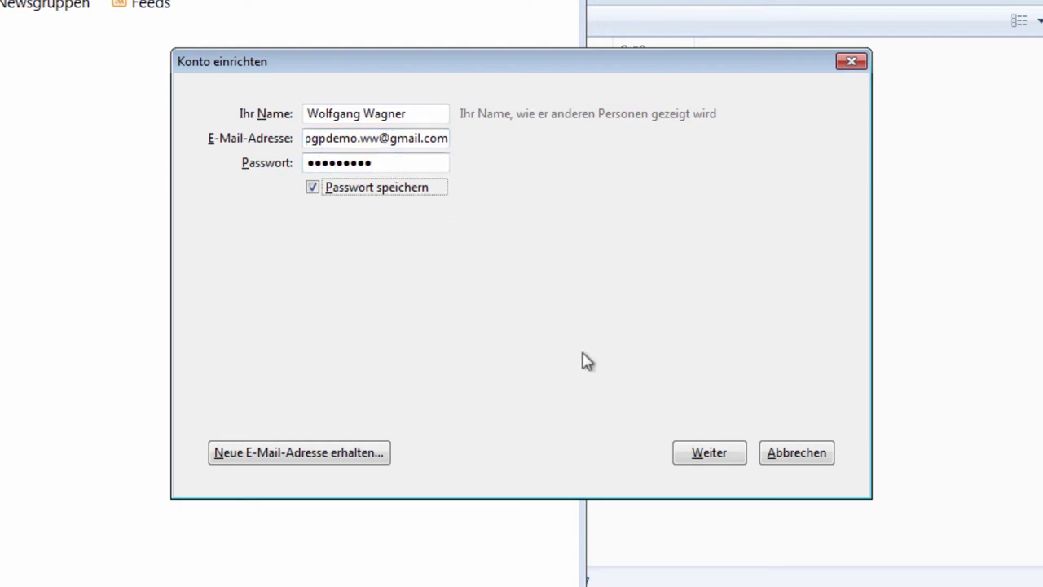
left_click(689, 455)
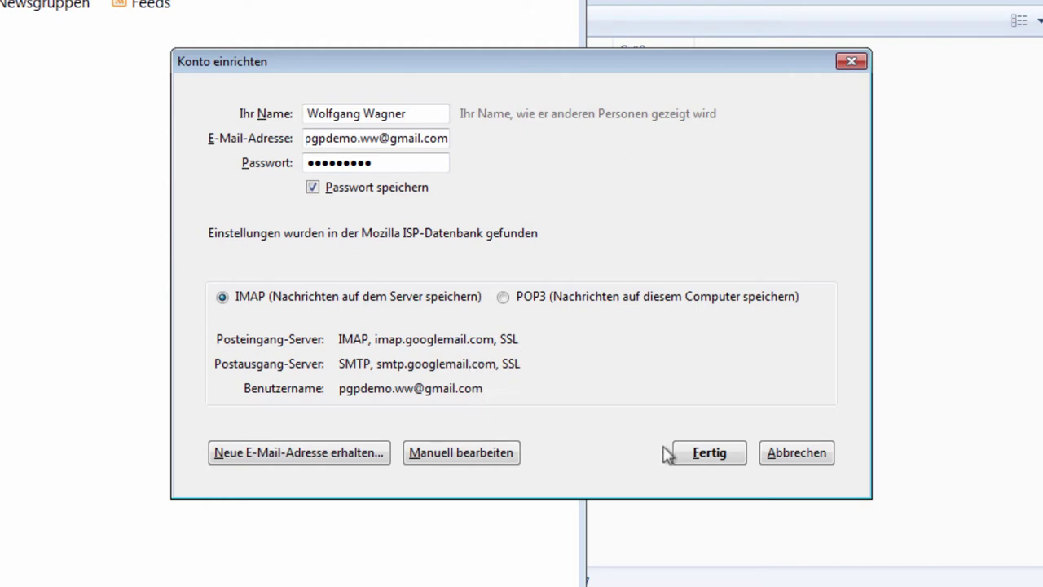
Finish the Gmail account setup, widen the window across the screen, and show Posteingang.
left_click(721, 460)
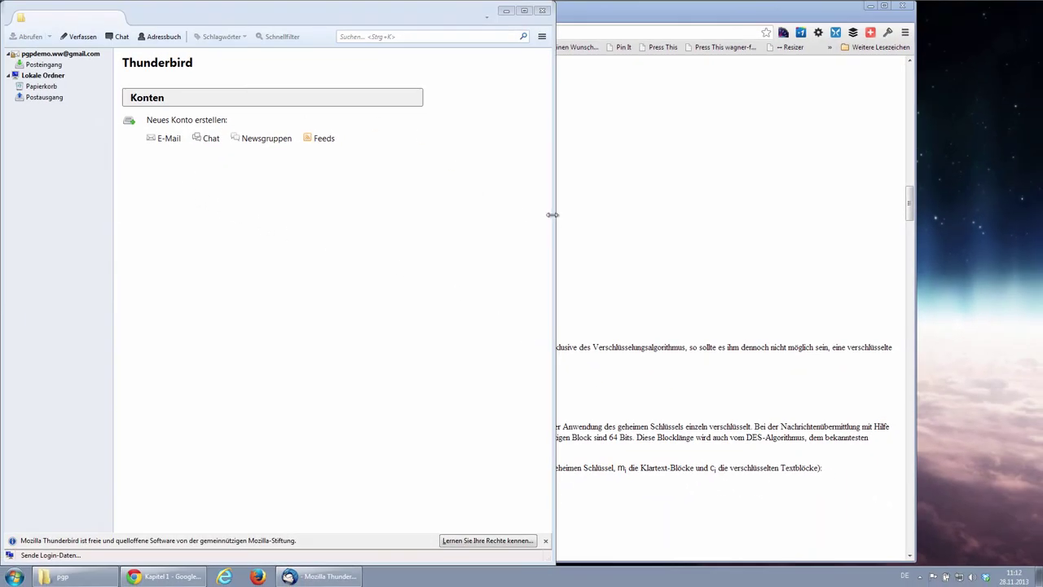
left_click_drag(555, 214, 977, 223)
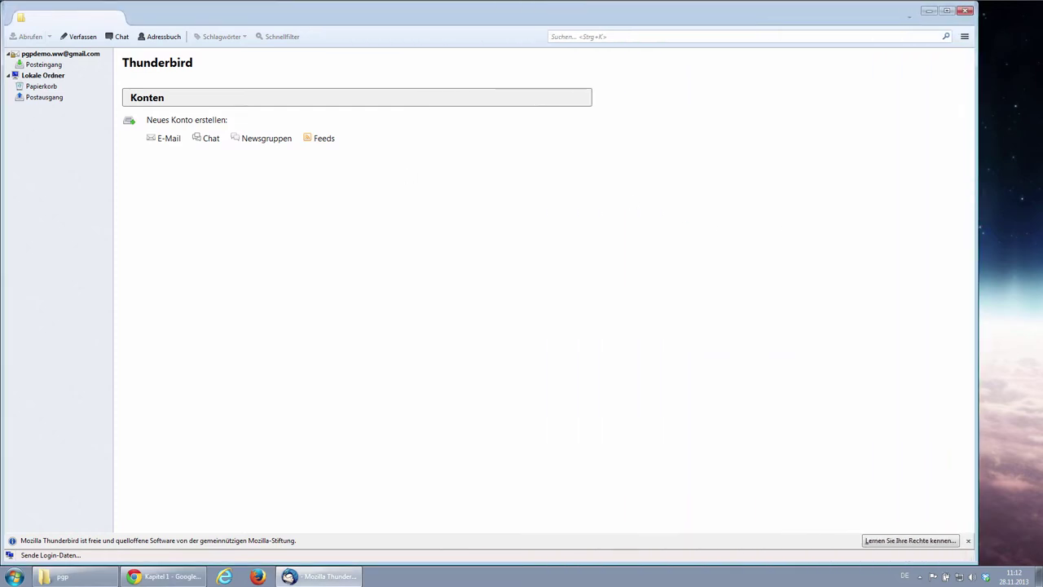
left_click(36, 65)
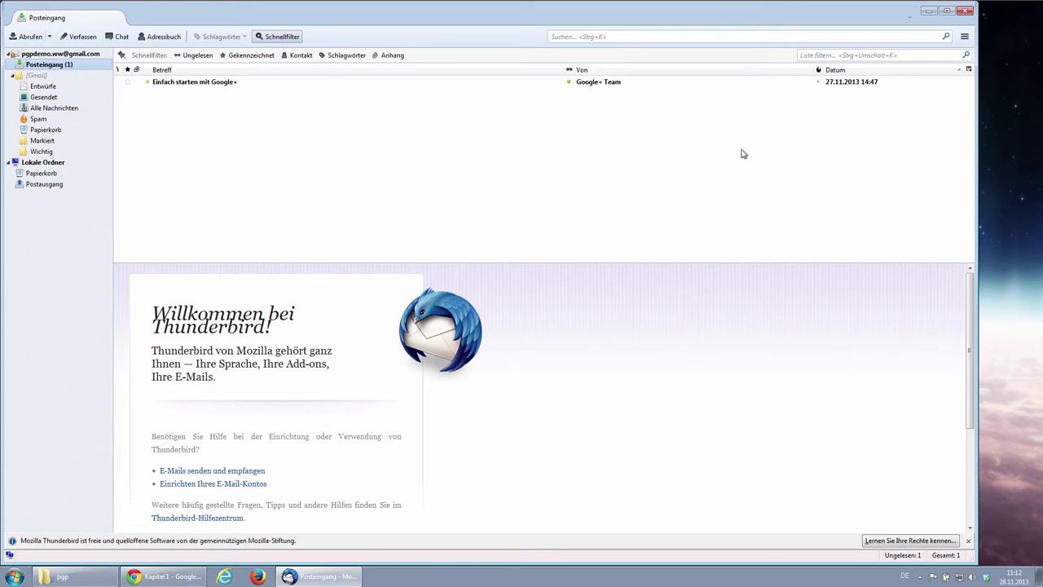
Install the Enigmail add-on from the Add-ons Manager and restart Thunderbird.
left_click(964, 38)
left_click(988, 81)
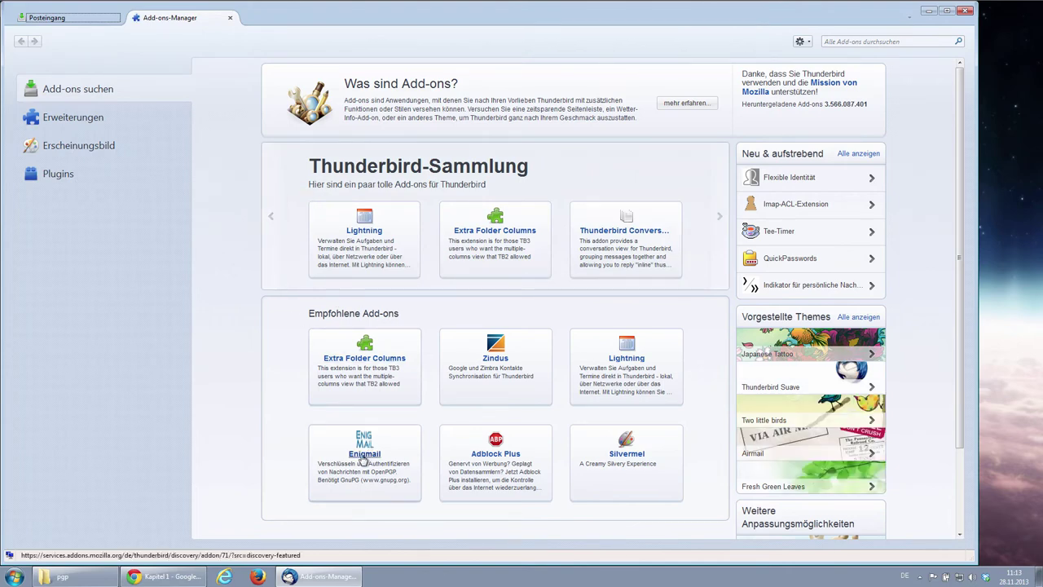
left_click(836, 41)
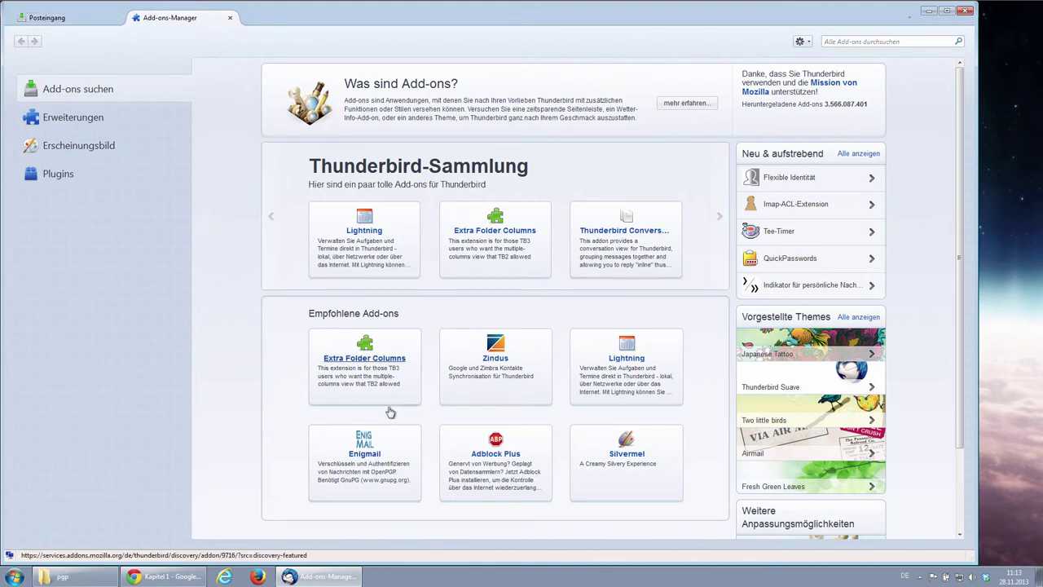
left_click(364, 454)
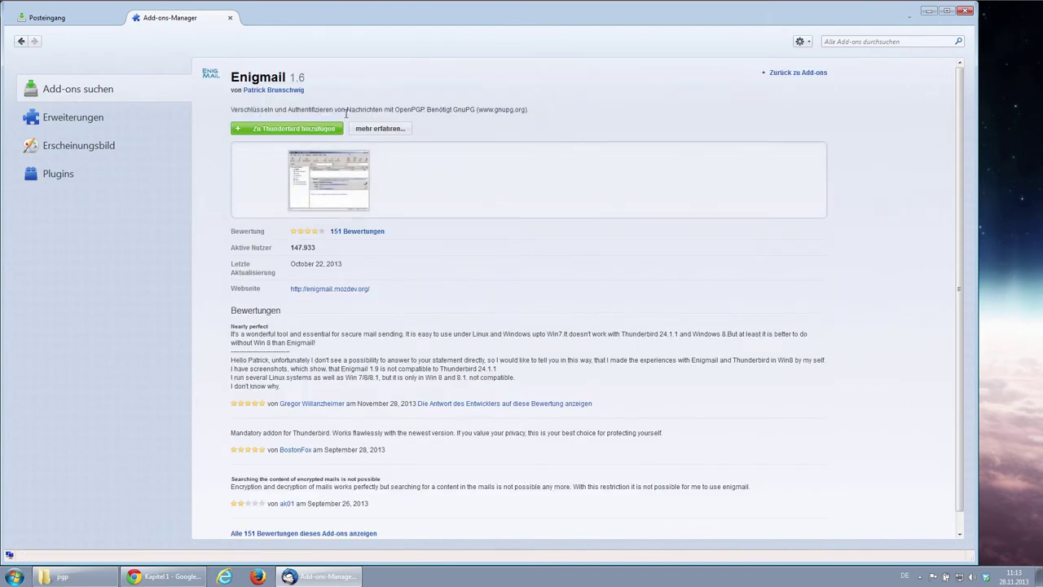
left_click(290, 129)
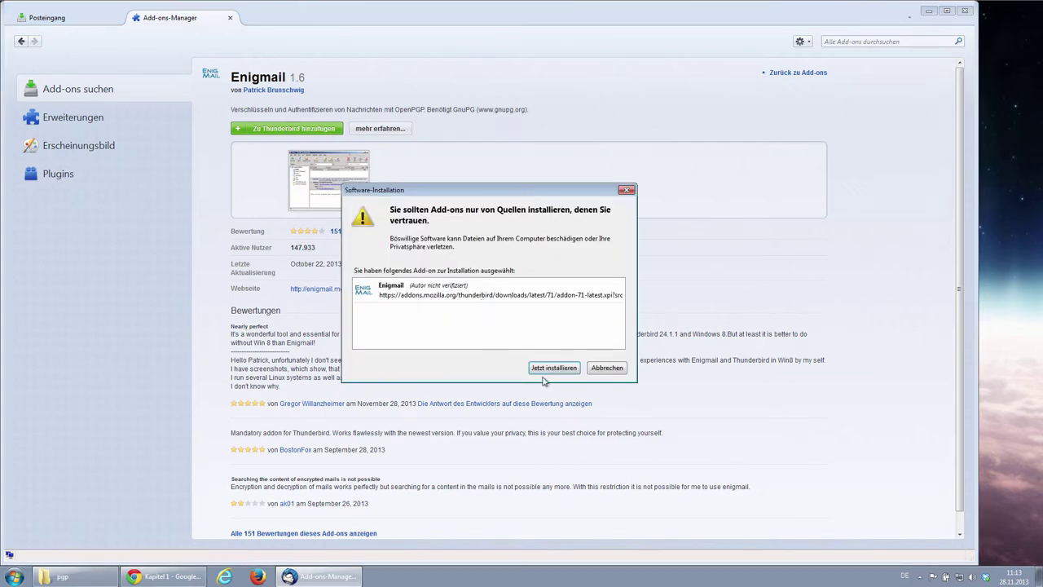
left_click(554, 368)
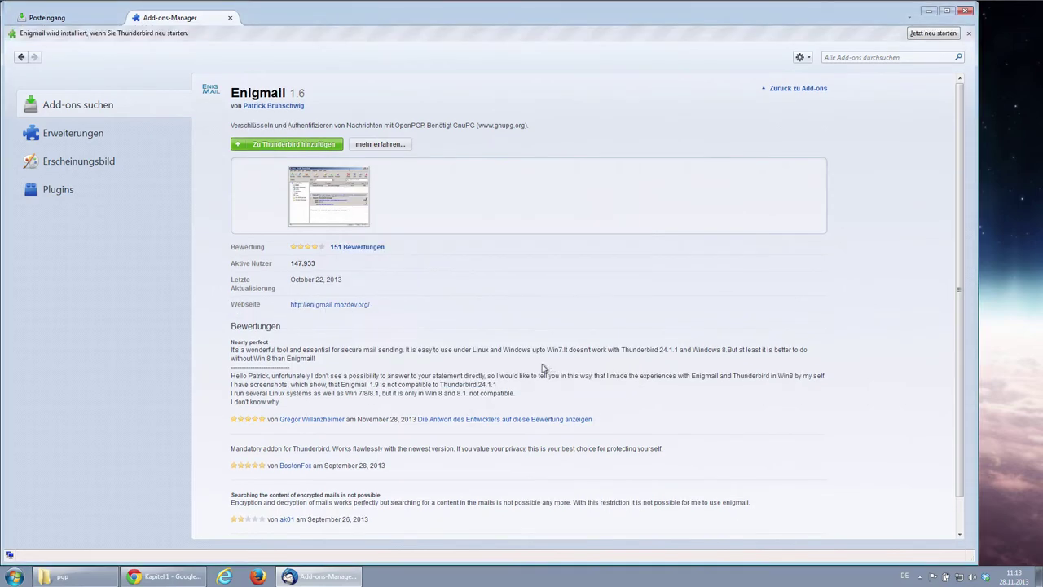
left_click(929, 34)
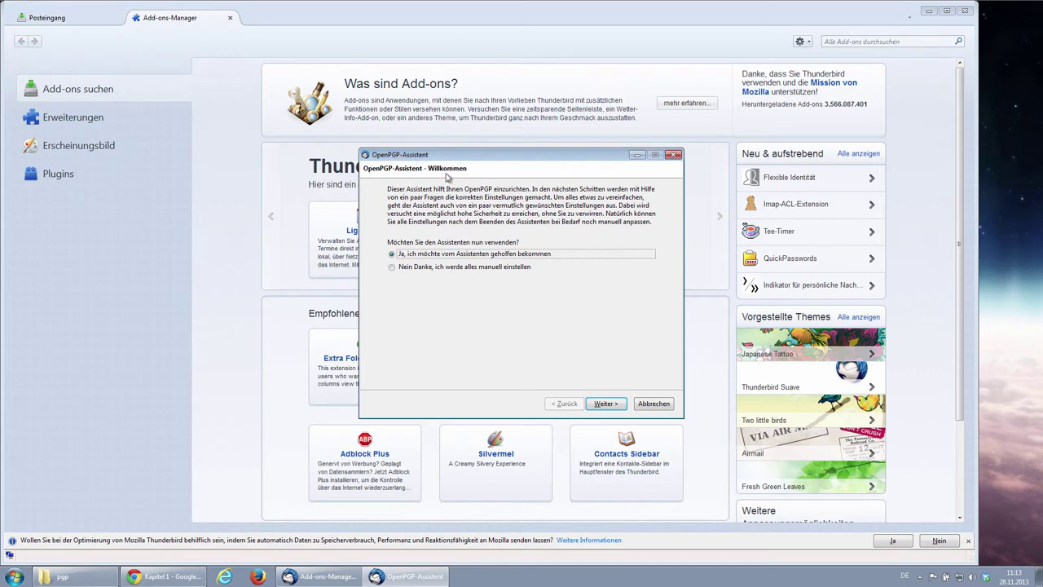
Decline and cancel the OpenPGP-Assistent, then close the Add-ons-Manager tab.
left_click(392, 267)
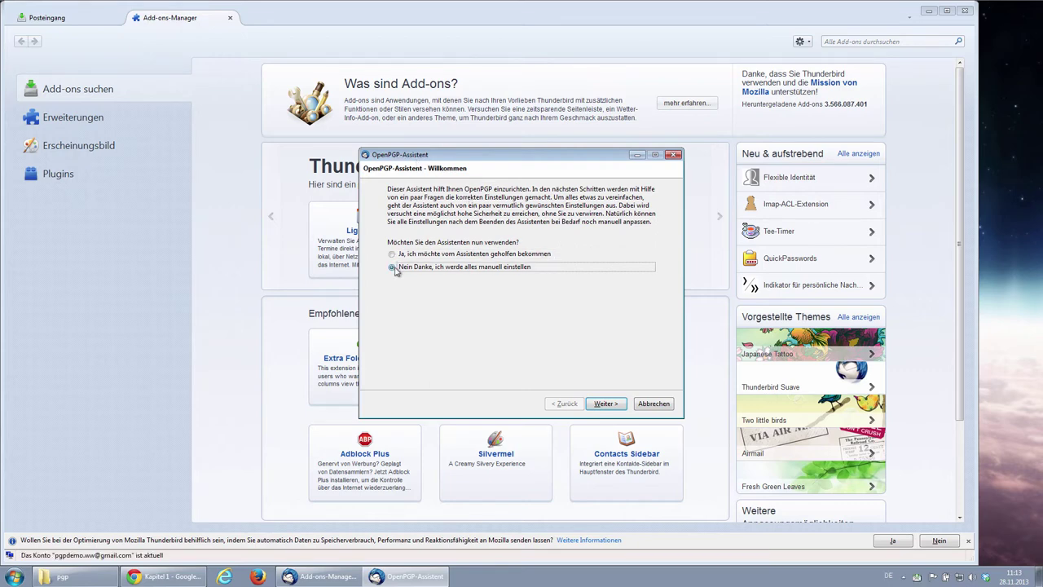
left_click(658, 404)
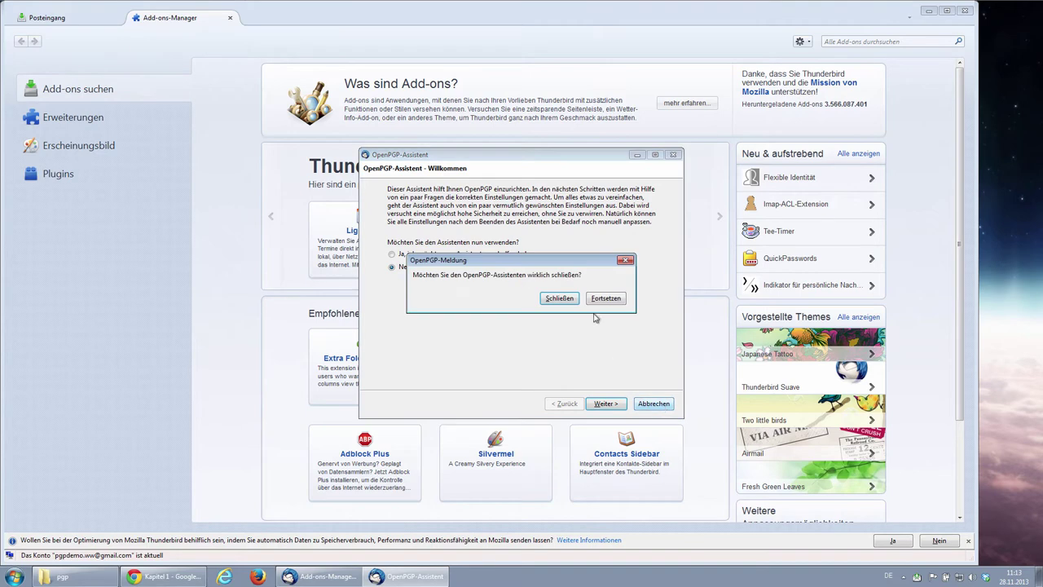
left_click(559, 299)
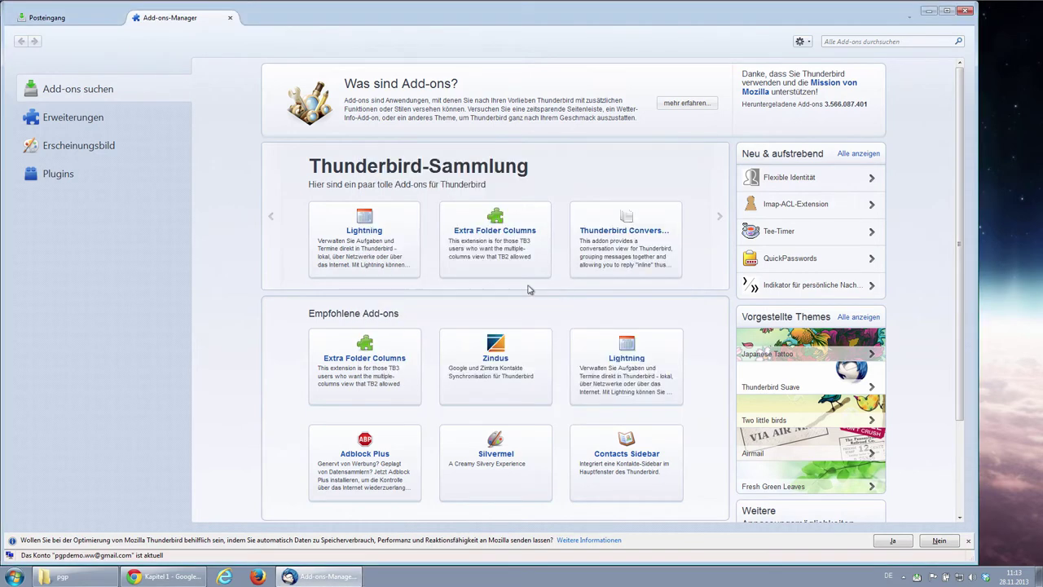
left_click(230, 17)
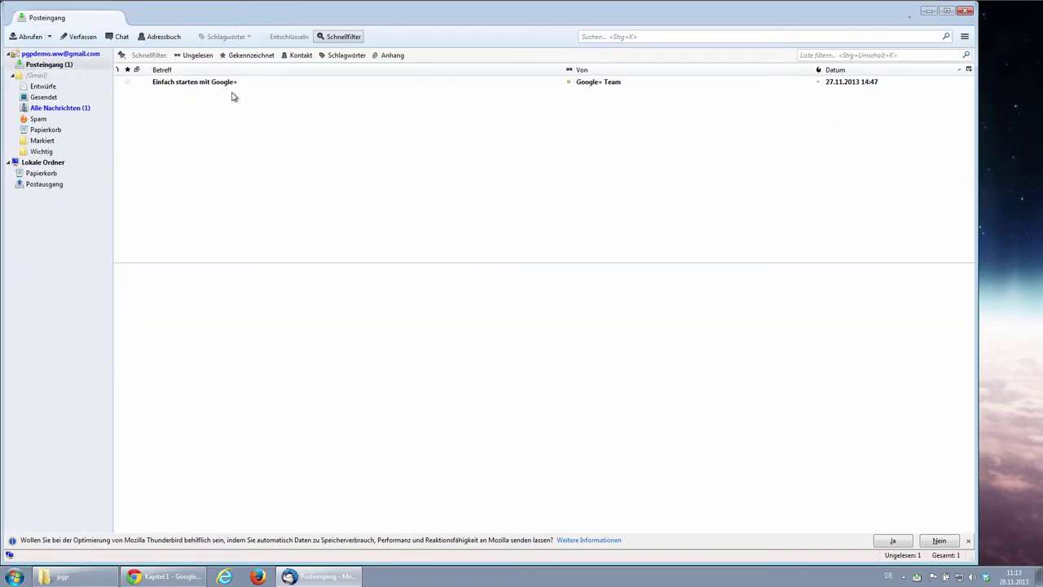
Open OpenPGP > Schlüssel verwalten and enlarge the key management window.
left_click(964, 37)
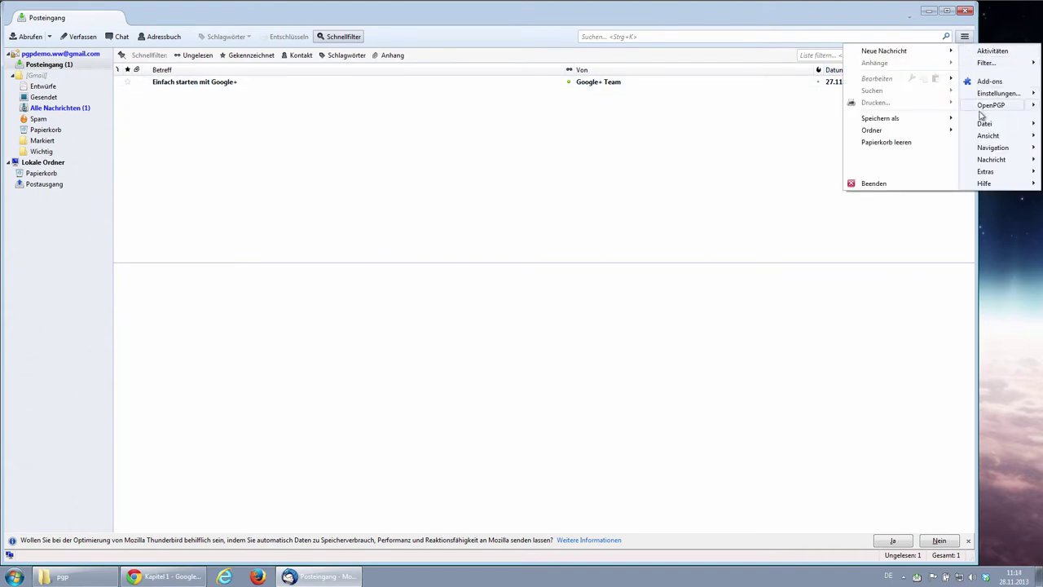
left_click(1033, 106)
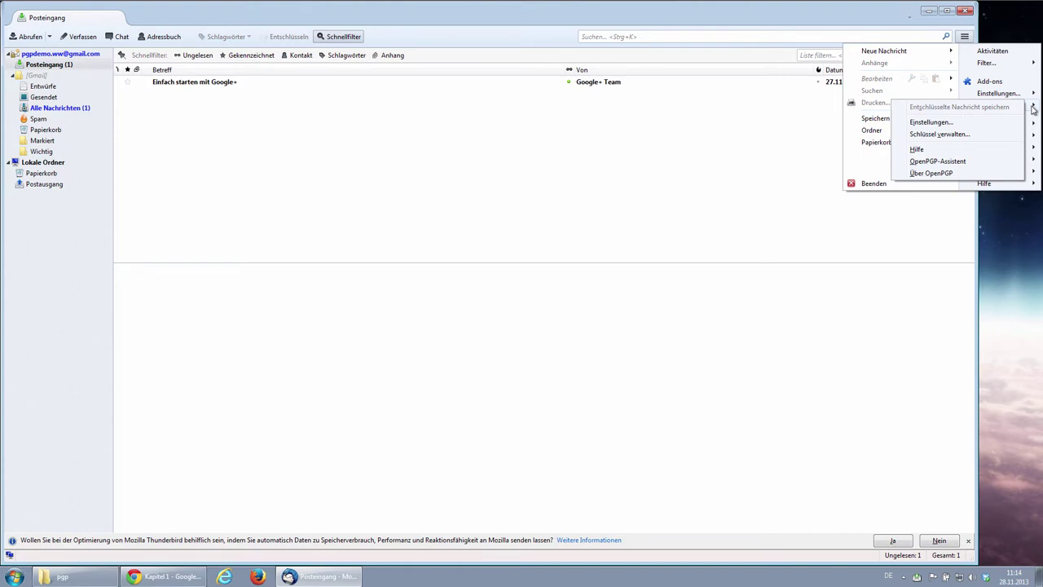
left_click(943, 135)
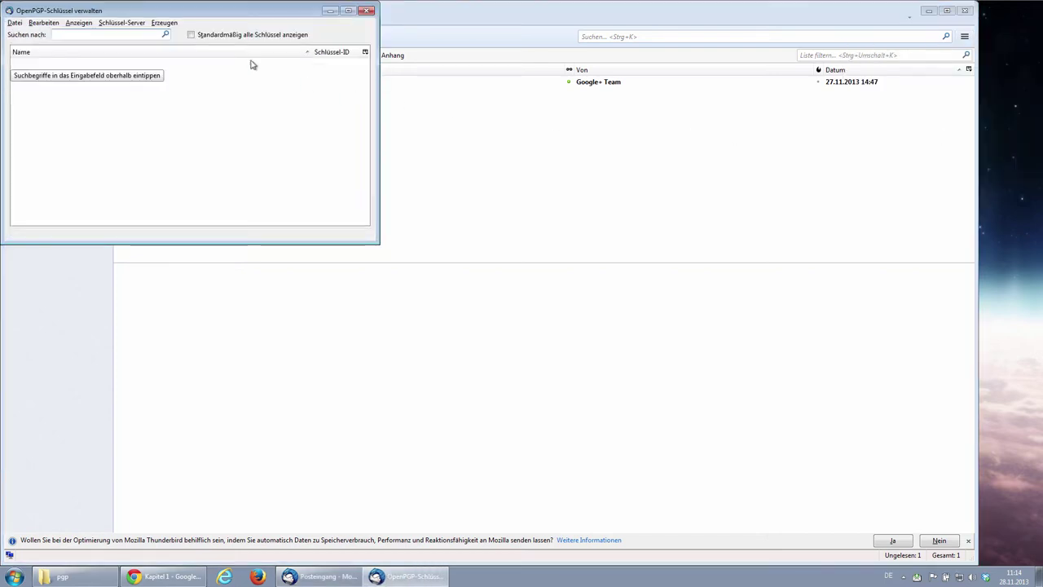
left_click_drag(198, 14, 303, 36)
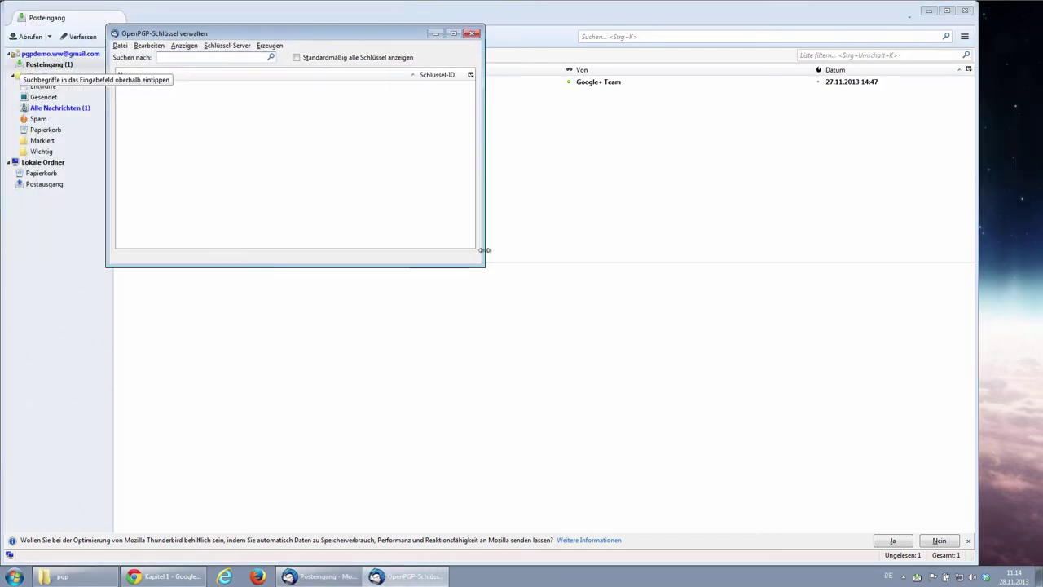
left_click_drag(484, 268, 631, 307)
left_click_drag(422, 43, 526, 60)
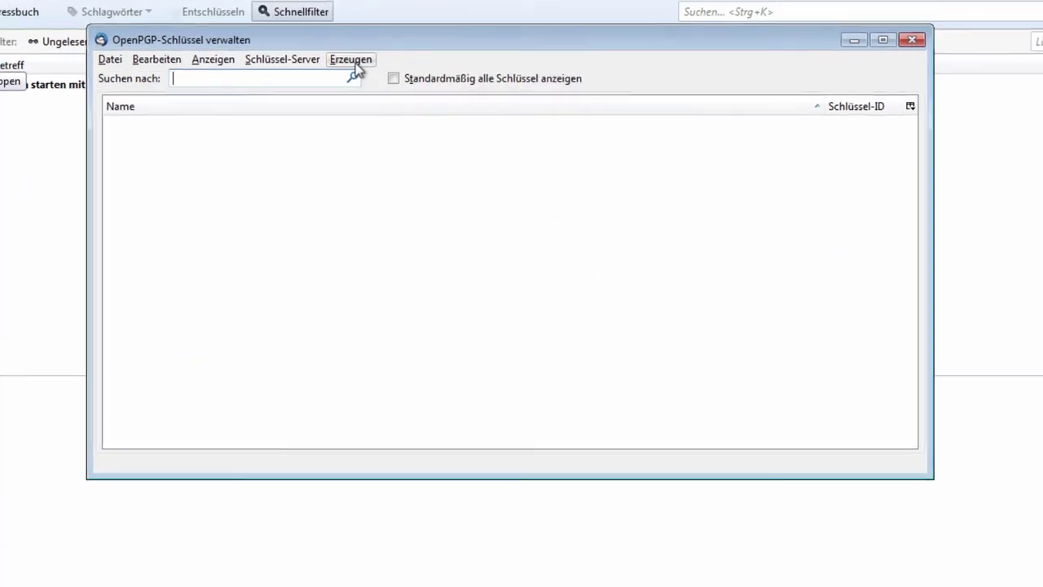
Open Erzeugen > Neues Schlüsselpaar and keep the Gmail account's identity for the new key.
left_click(352, 61)
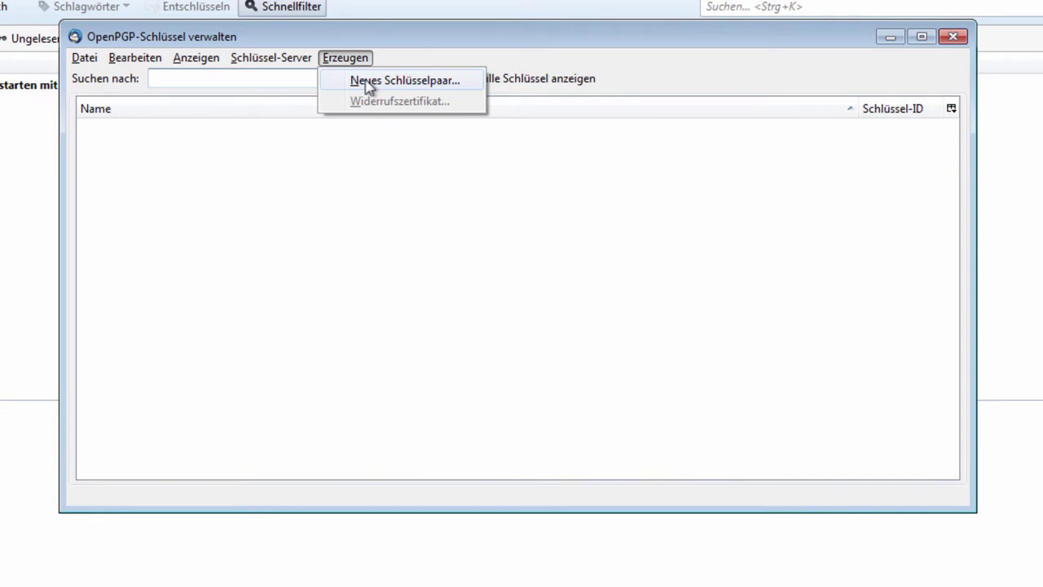
left_click(366, 82)
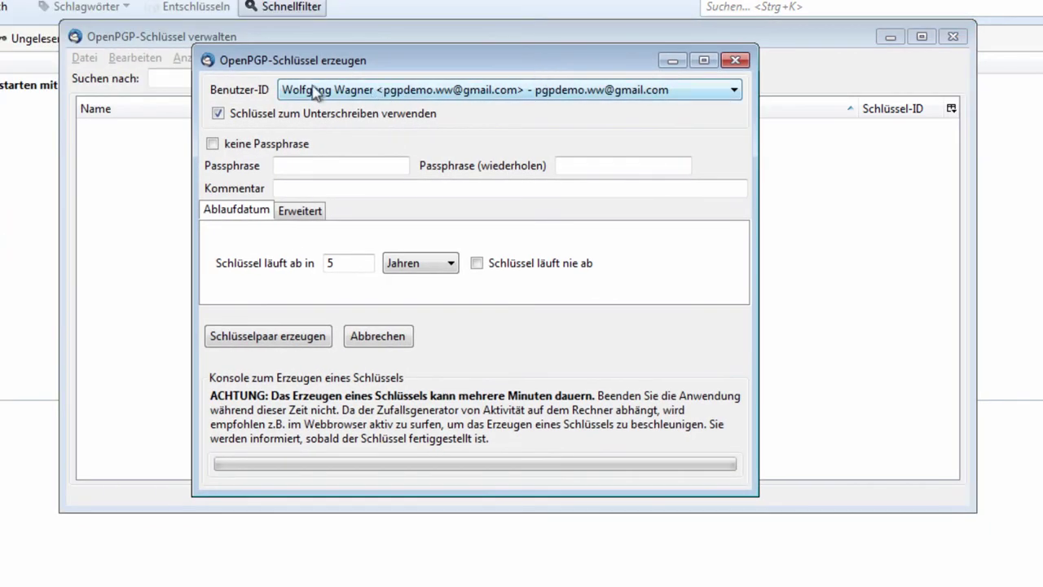
left_click(405, 95)
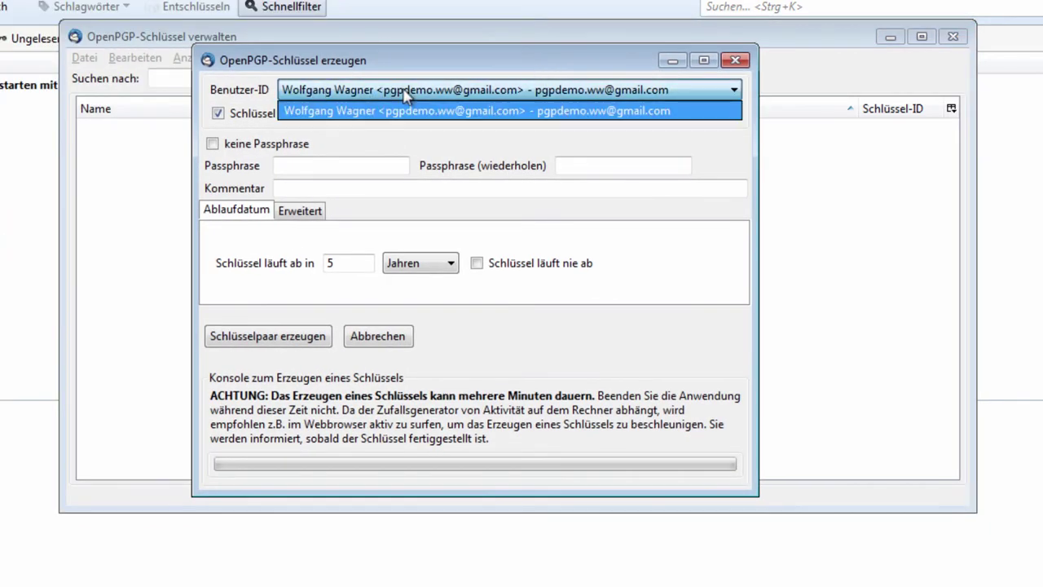
left_click(360, 96)
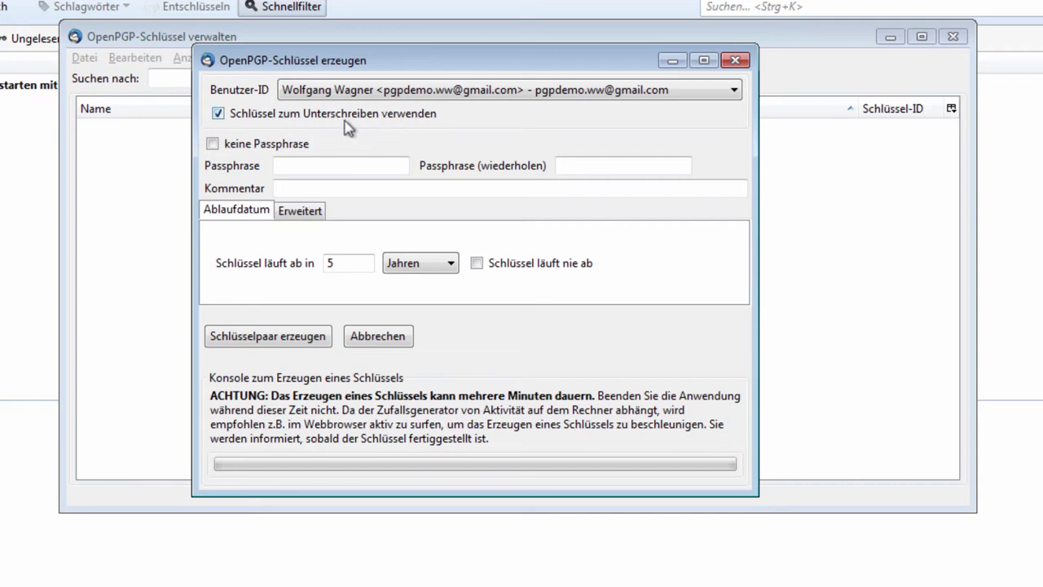
left_click(285, 167)
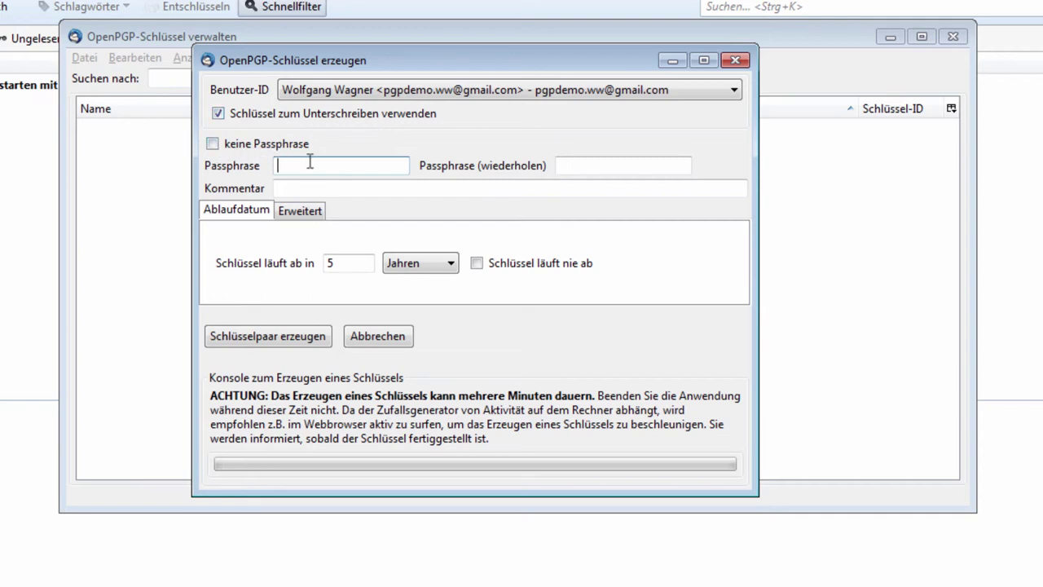
Enter and repeat the key passphrase, add comment 'Demo-Emailadresse', and tick Schlüssel läuft nie ab.
type("*********************")
key("Tab")
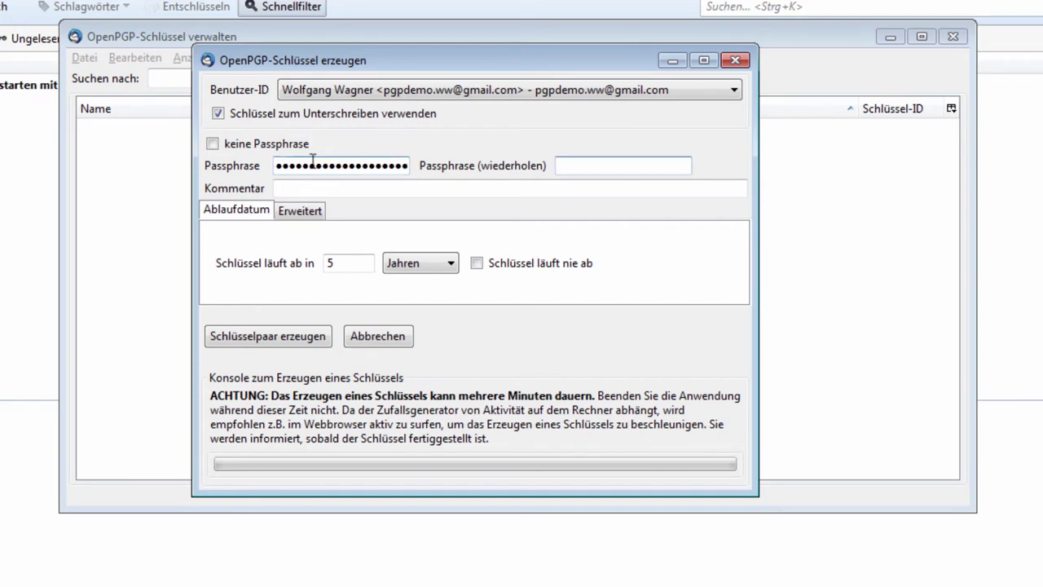
type("*********************")
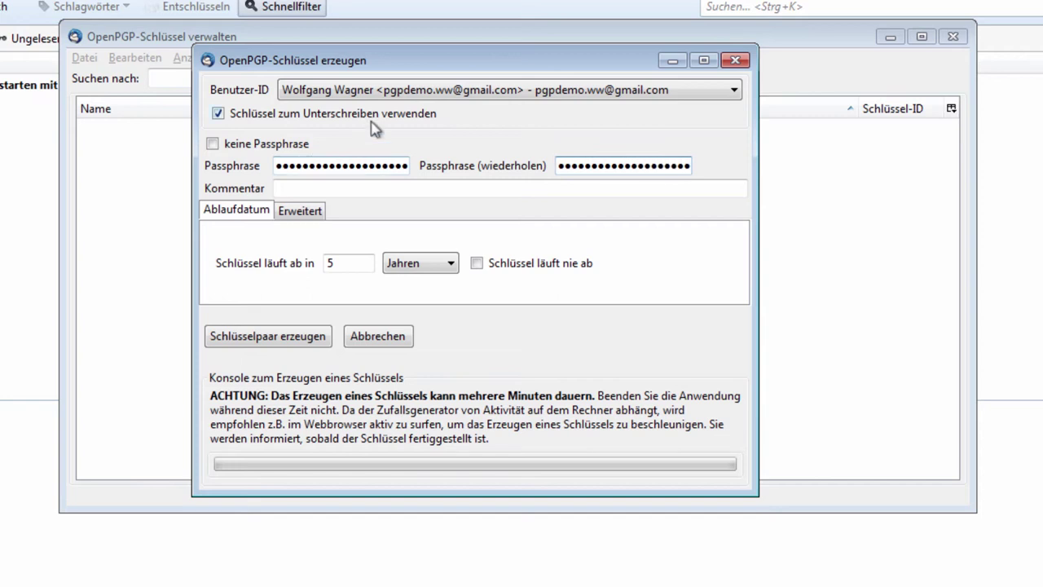
left_click(361, 187)
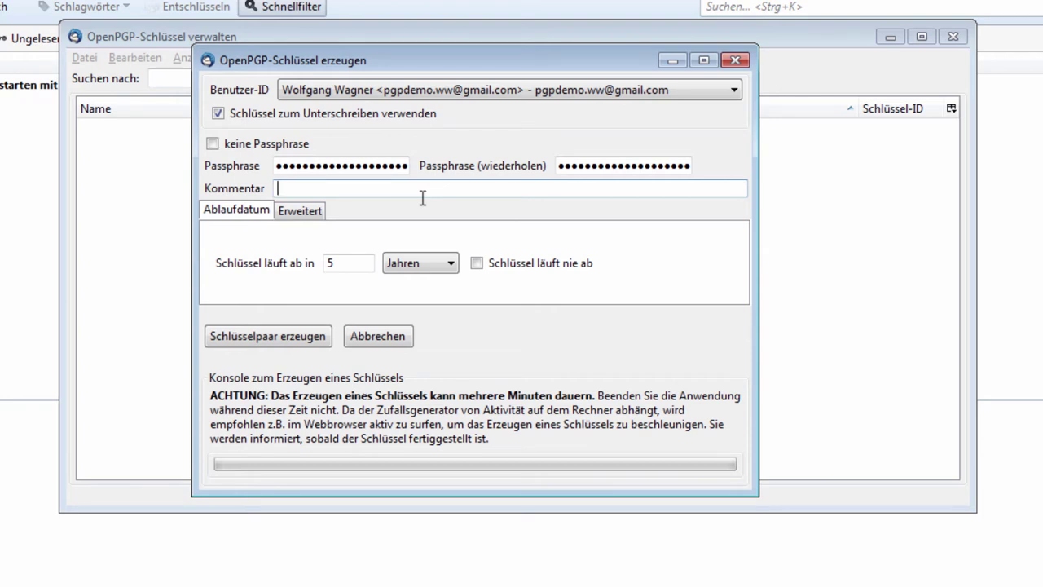
type("Demo-Emailadresse")
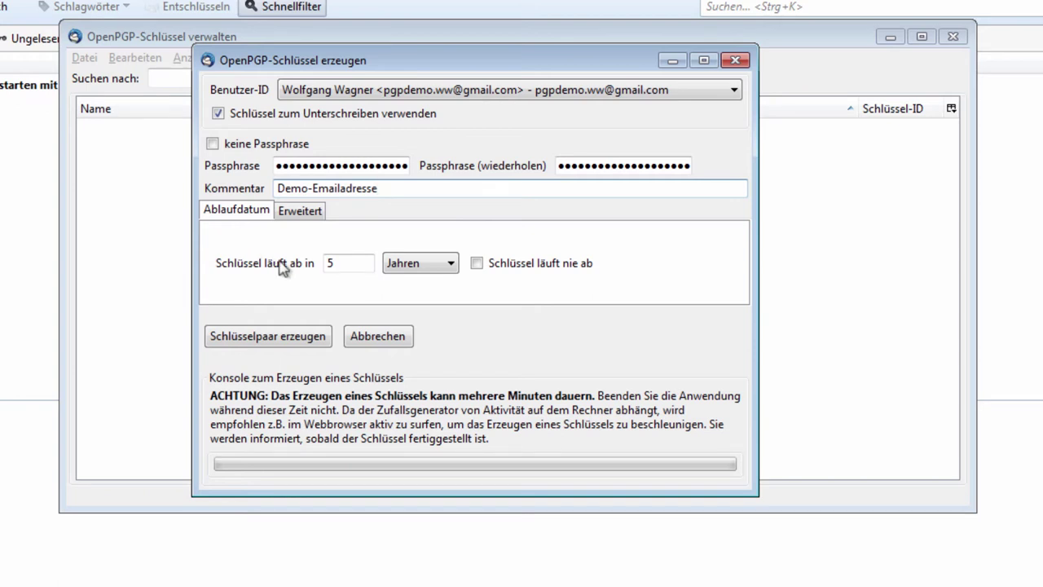
left_click(477, 263)
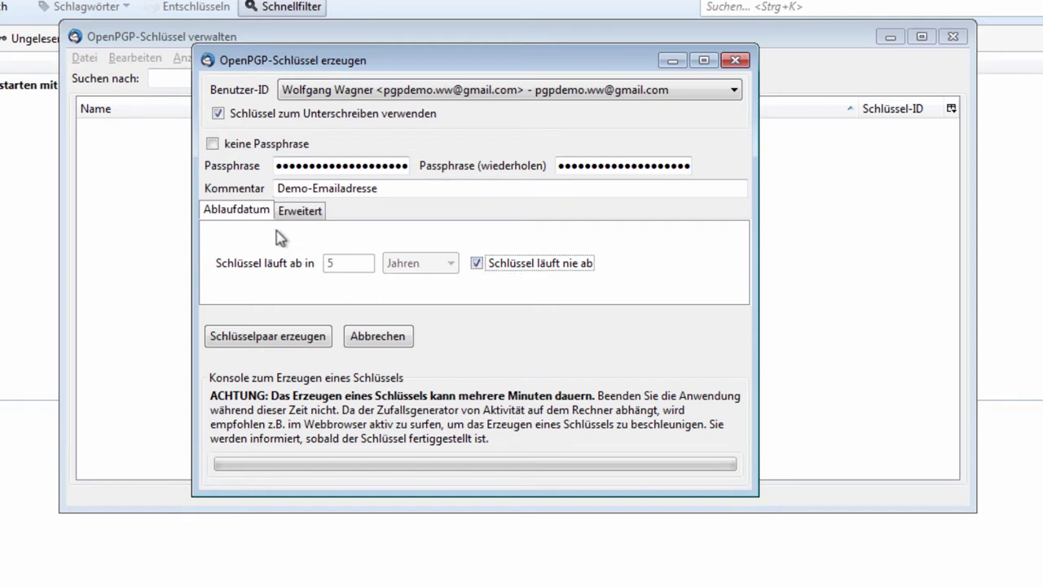
Under Erweitert set key strength 4096 with RSA, then request Schlüsselpaar erzeugen.
left_click(302, 211)
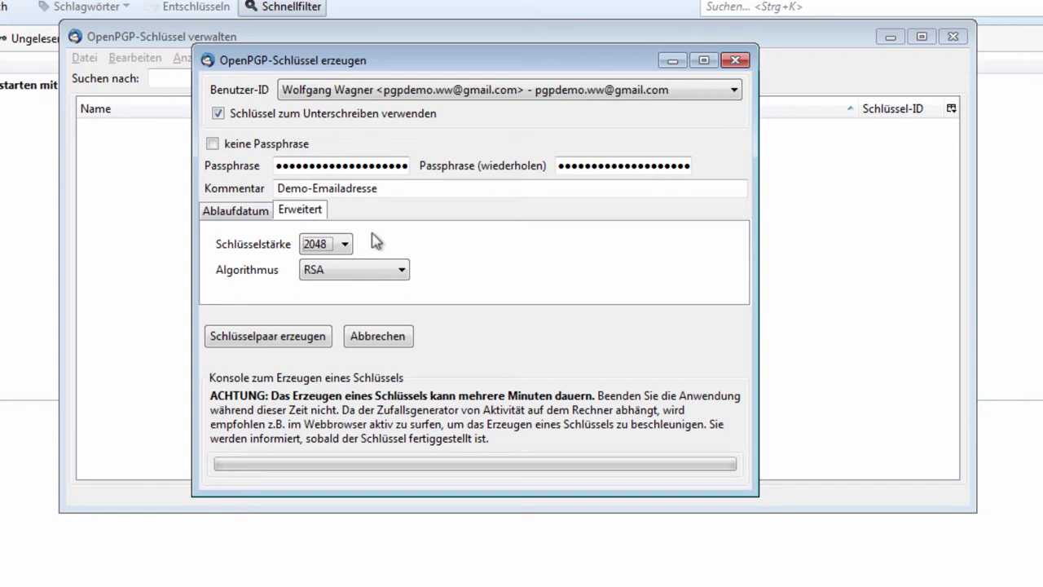
left_click(345, 243)
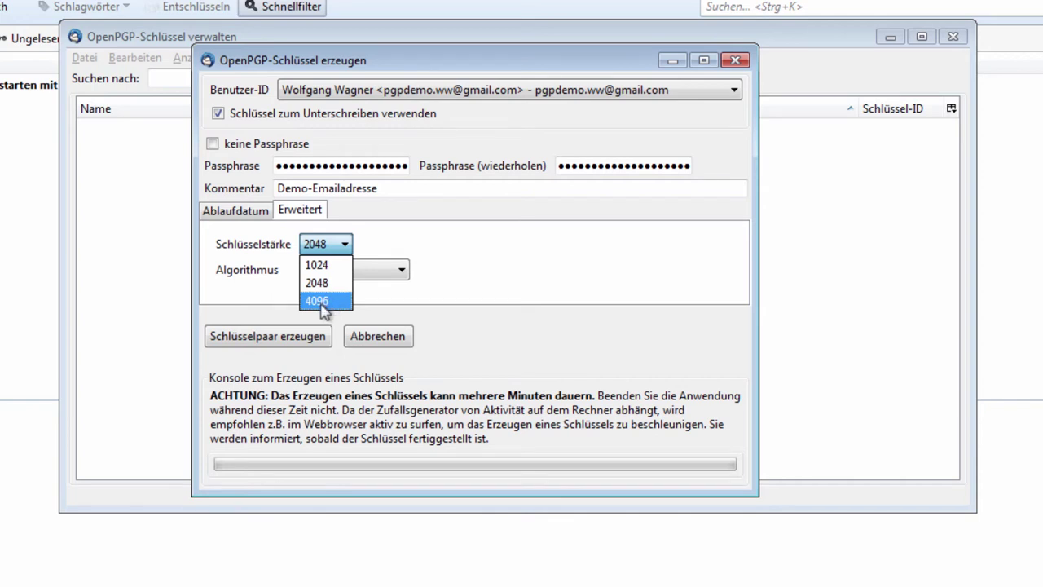
left_click(323, 303)
left_click(338, 273)
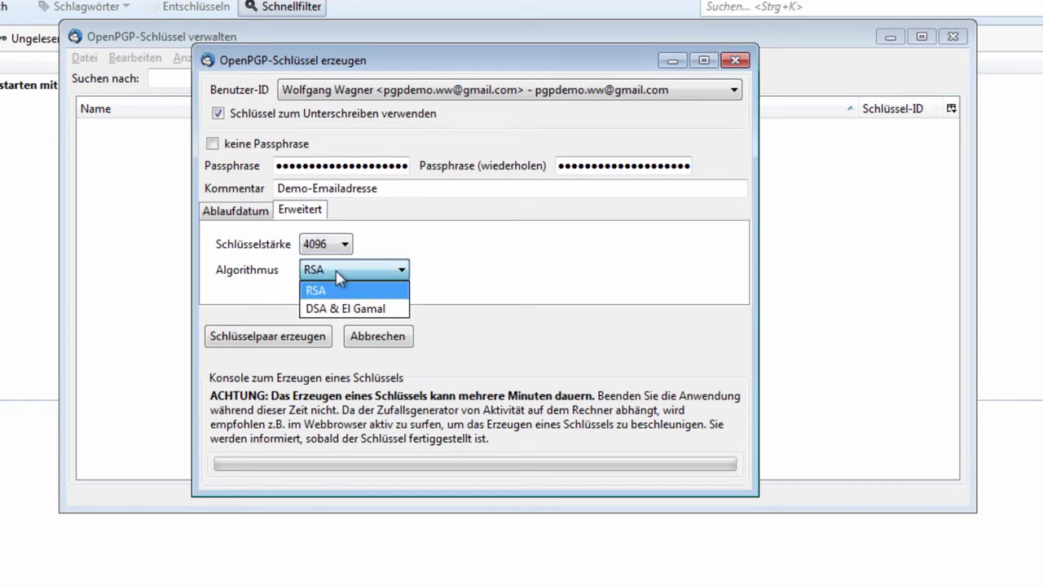
left_click(466, 266)
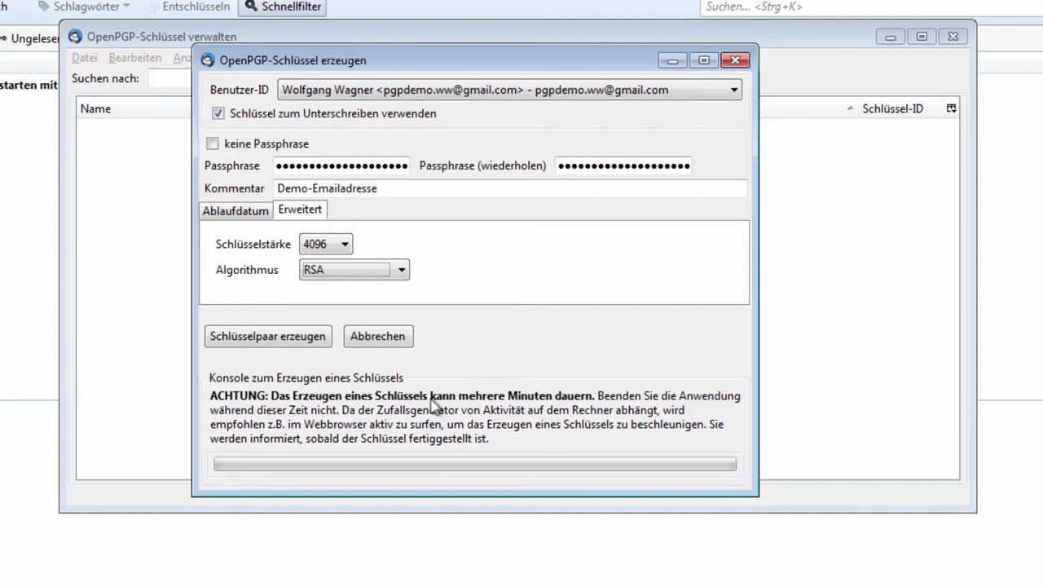
left_click(318, 338)
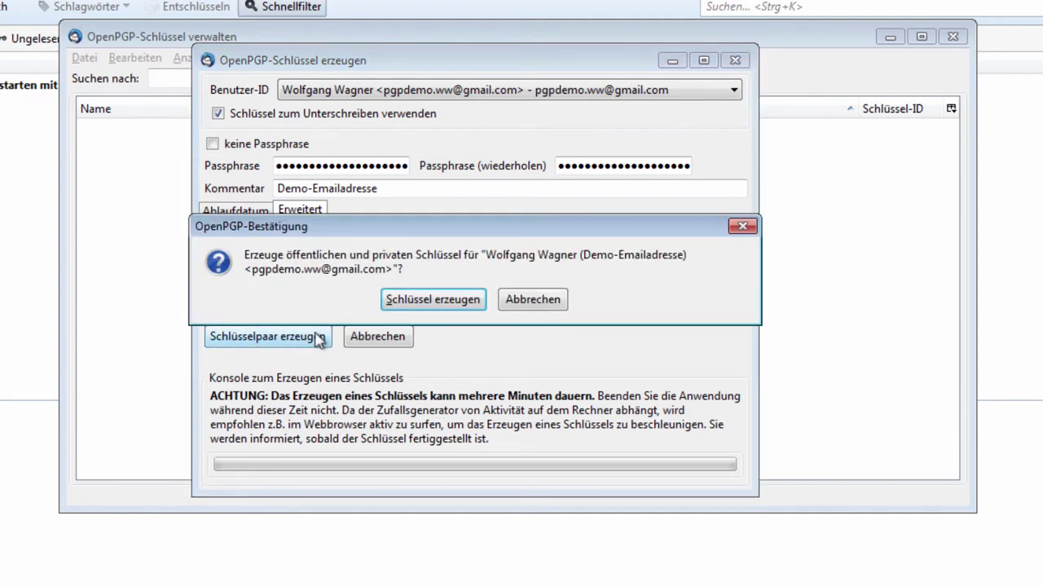
Confirm generating the public and private key and wait for generation to complete.
left_click(431, 300)
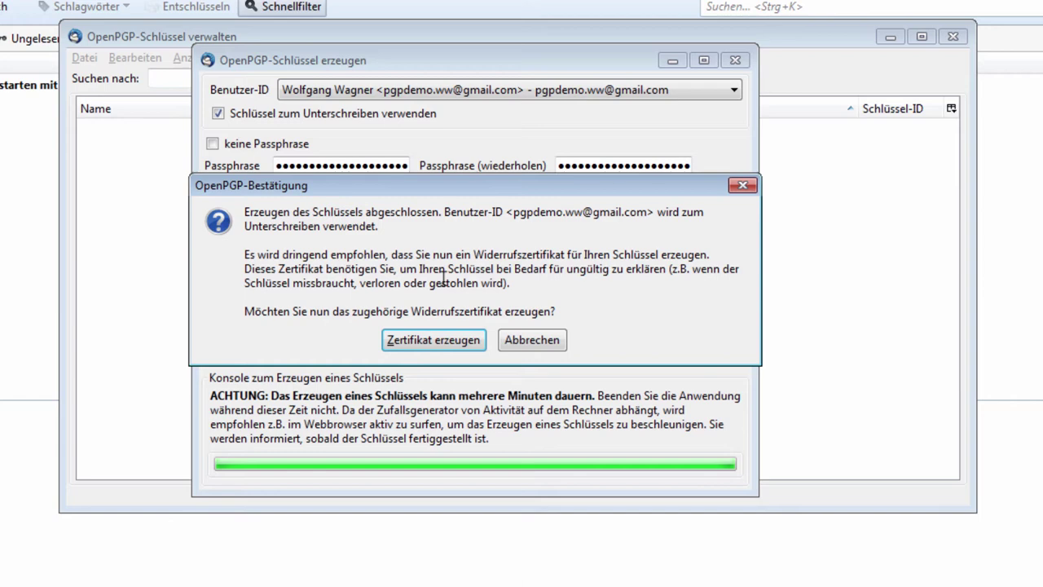
Create the revocation certificate and save its .asc file to the Desktop.
left_click(435, 345)
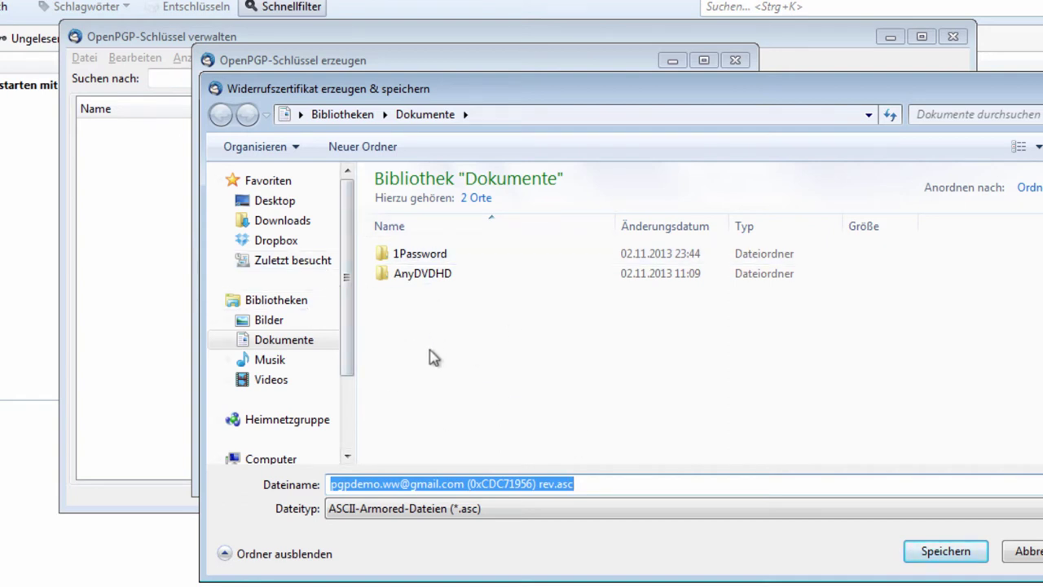
left_click(274, 202)
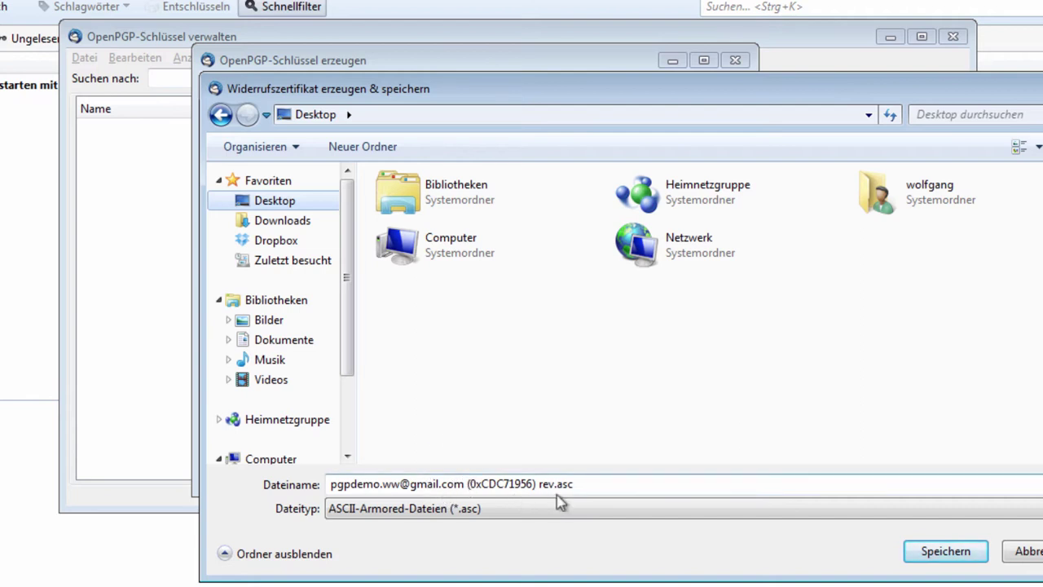
left_click(937, 555)
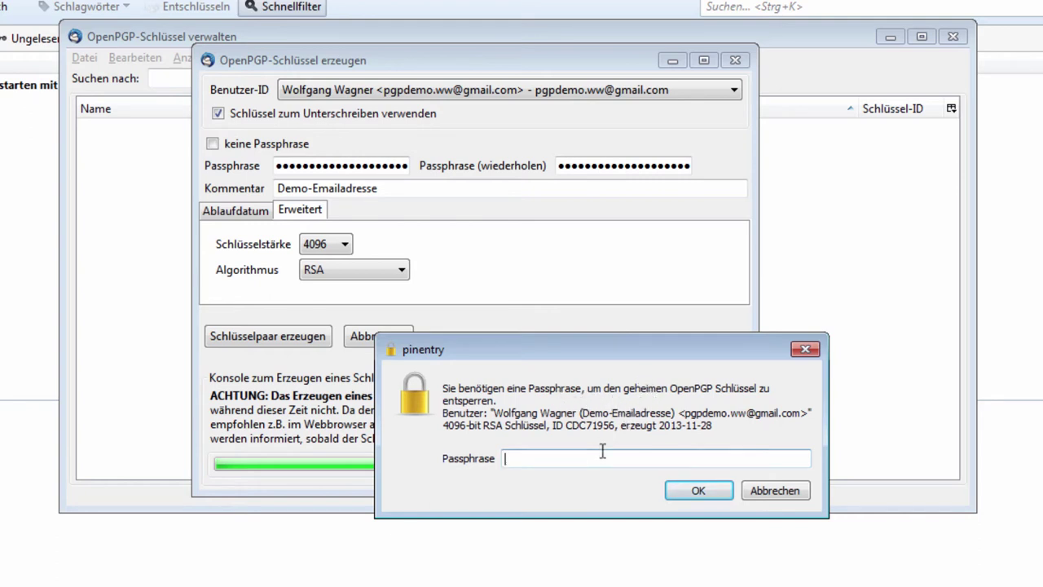
Unlock the secret key with its passphrase and acknowledge the revocation certificate confirmation.
type("•••••••••••")
left_click(691, 492)
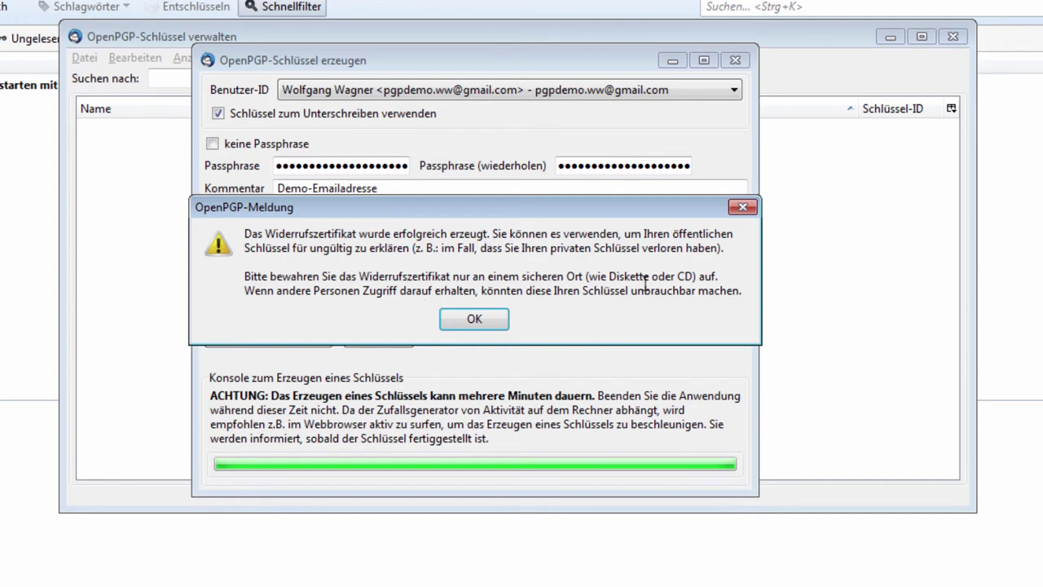
left_click(481, 320)
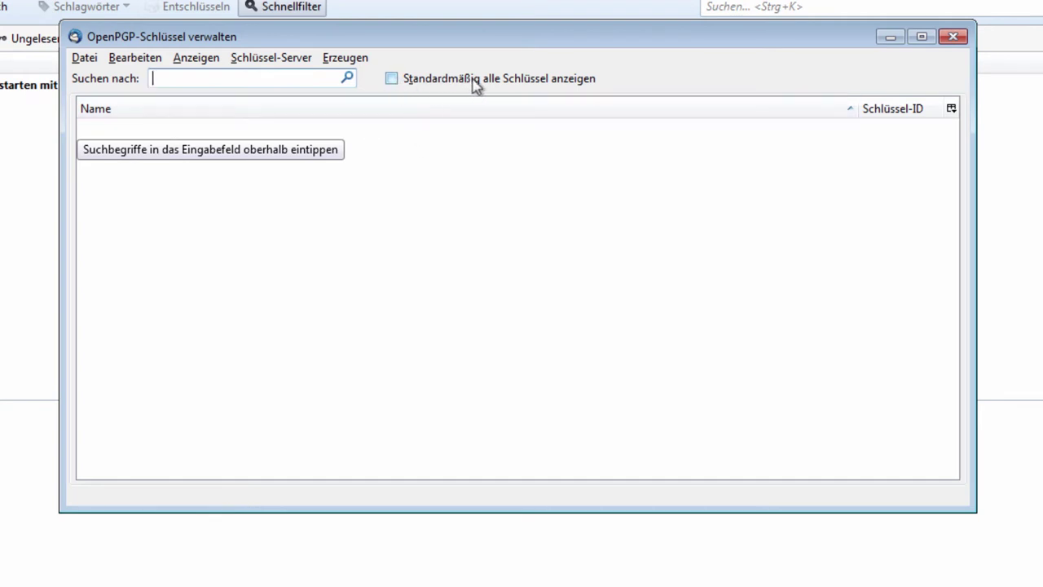
Tick Standardmäßig alle Schlüssel anzeigen and expand the new Demo-Emailadresse key (ID CDC71956).
left_click(393, 81)
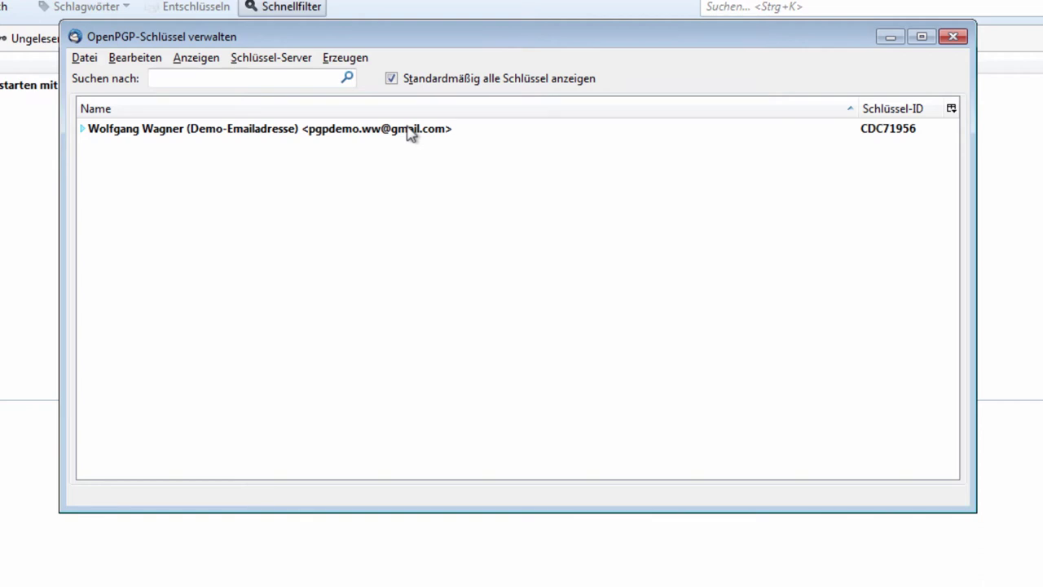
left_click(83, 129)
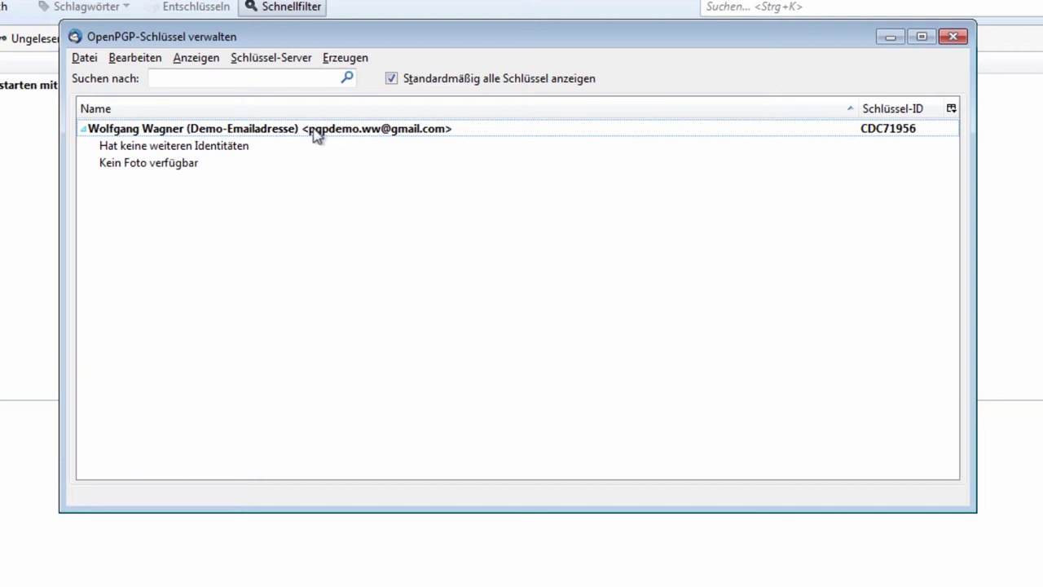
left_click(269, 135)
Open the new key's properties and its user ID management.
right_click(253, 134)
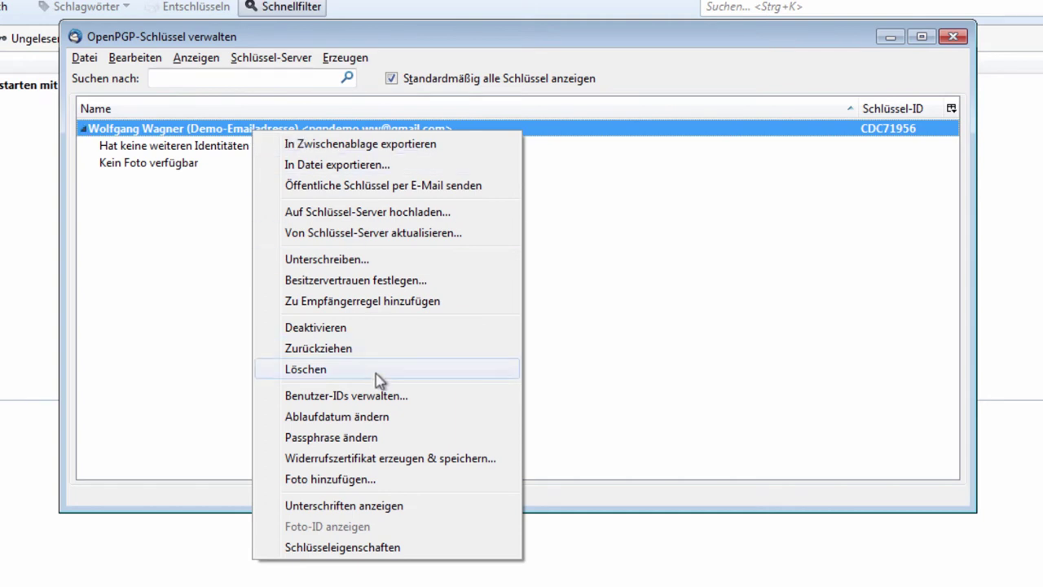
left_click(391, 548)
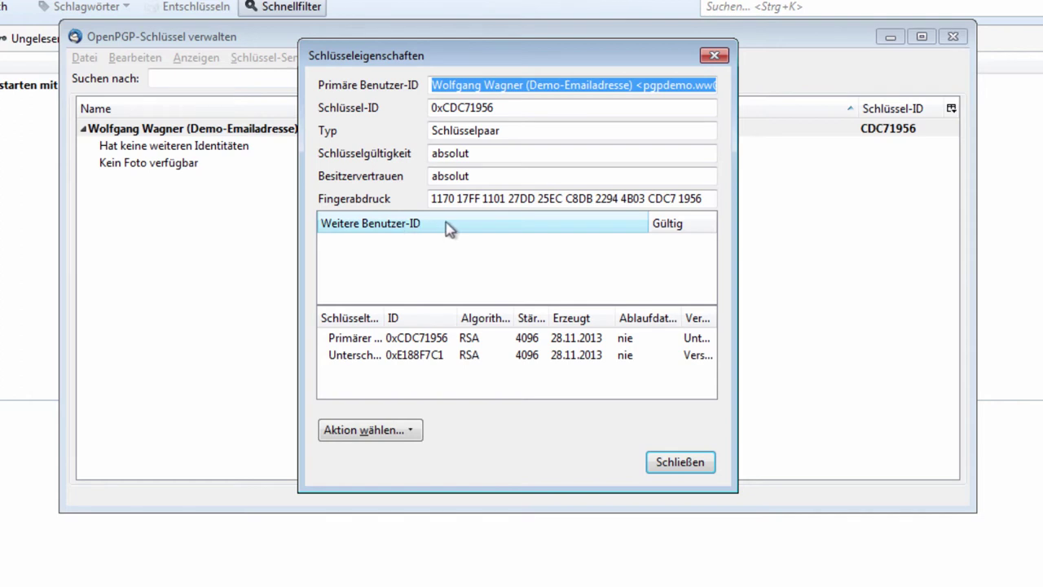
left_click(413, 432)
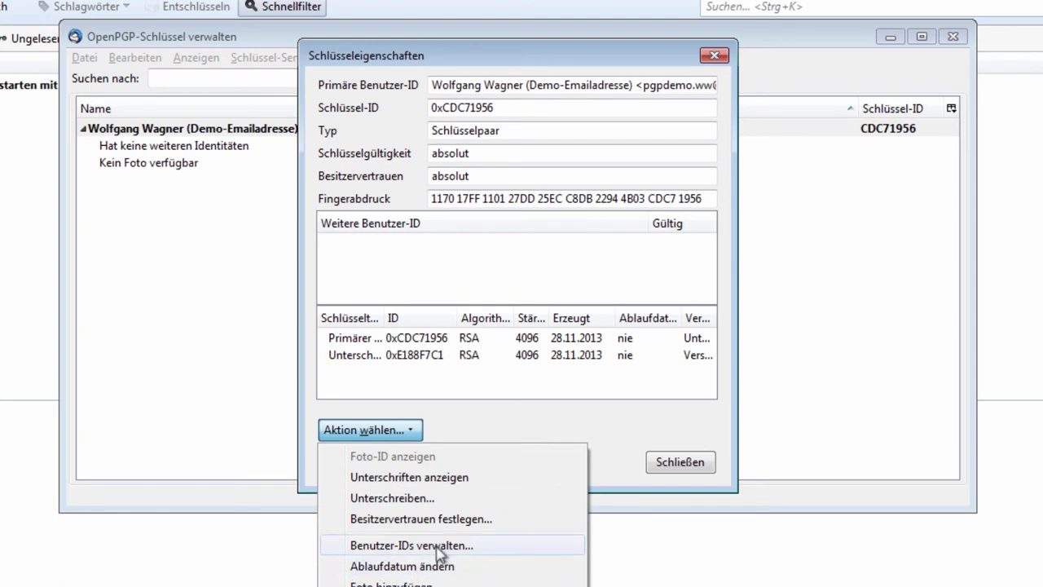
left_click(440, 552)
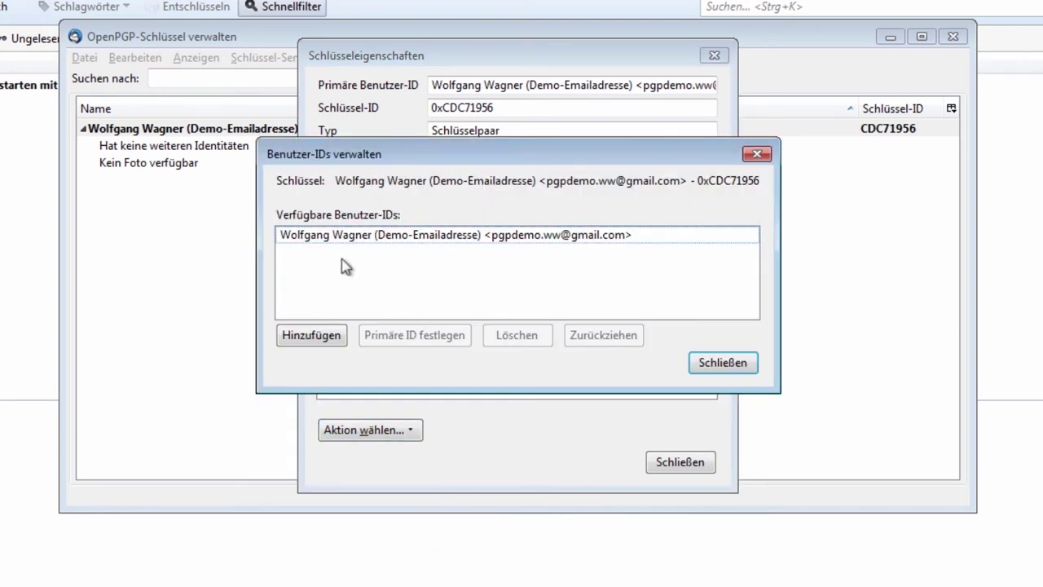
Start adding another user ID, then cancel without adding one.
left_click(321, 341)
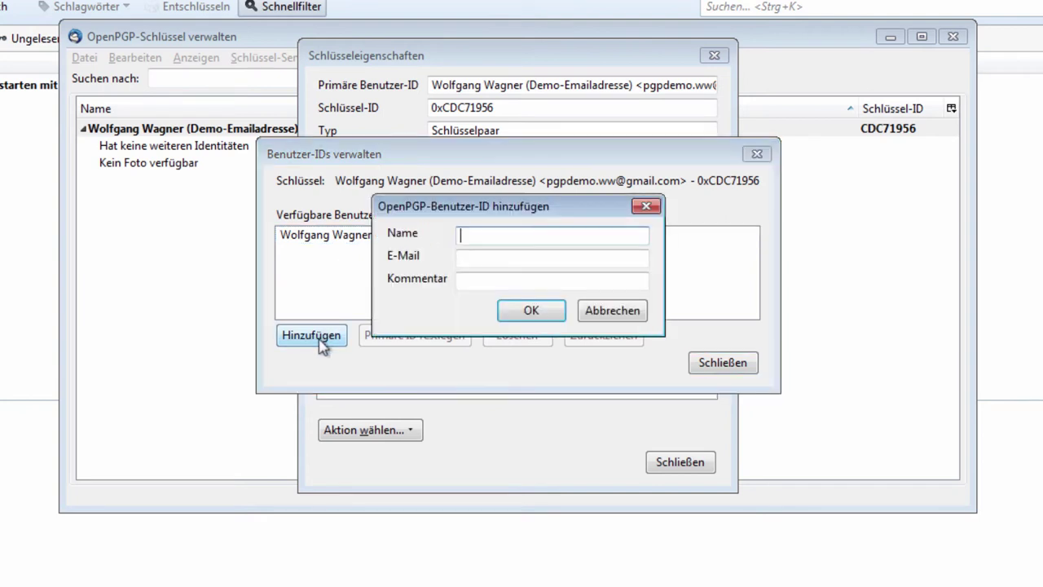
left_click(467, 259)
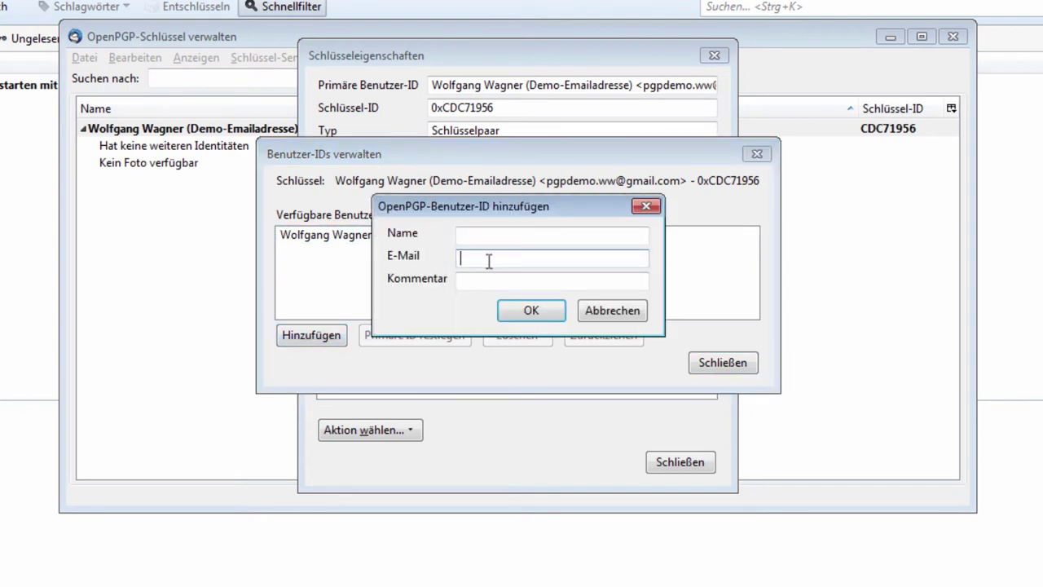
left_click(466, 281)
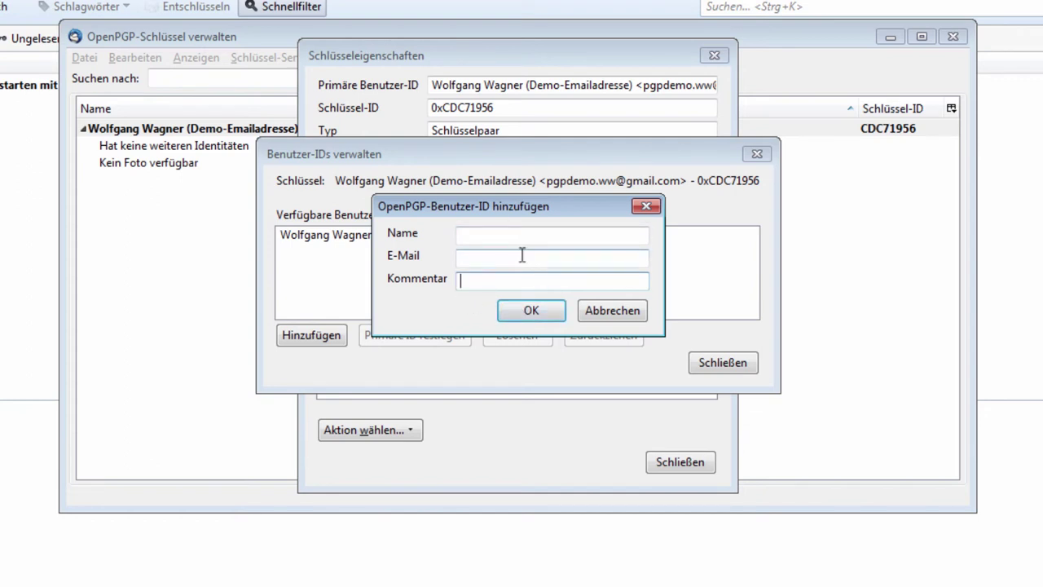
left_click(613, 311)
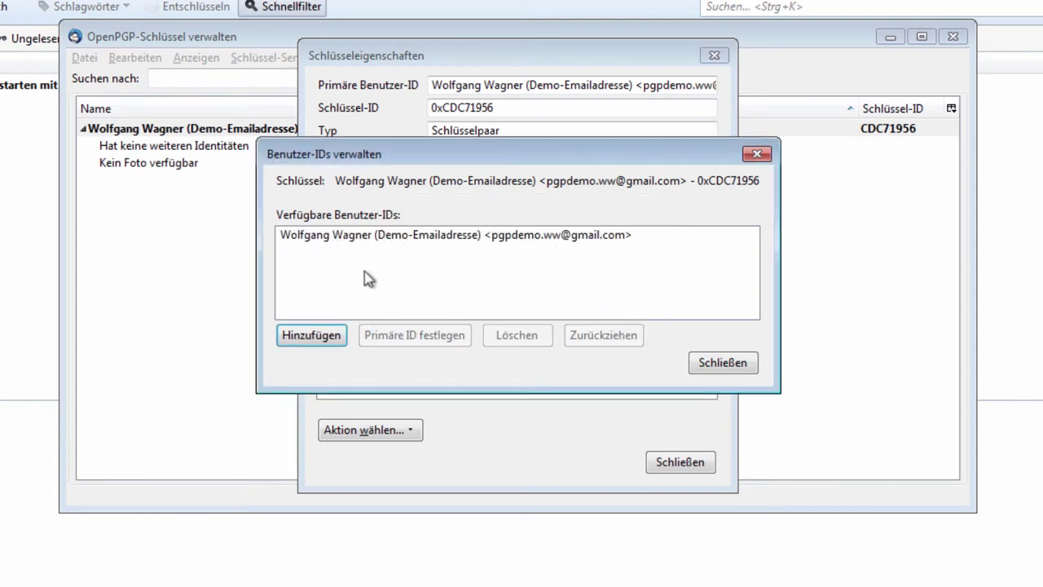
Close user ID management, key properties, and the OpenPGP key manager.
left_click(449, 243)
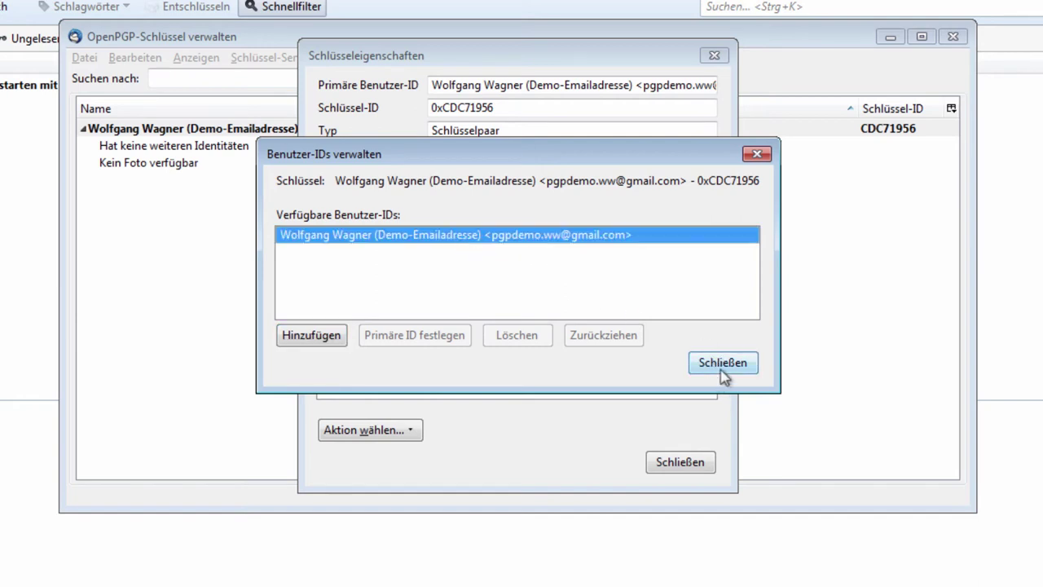
left_click(692, 361)
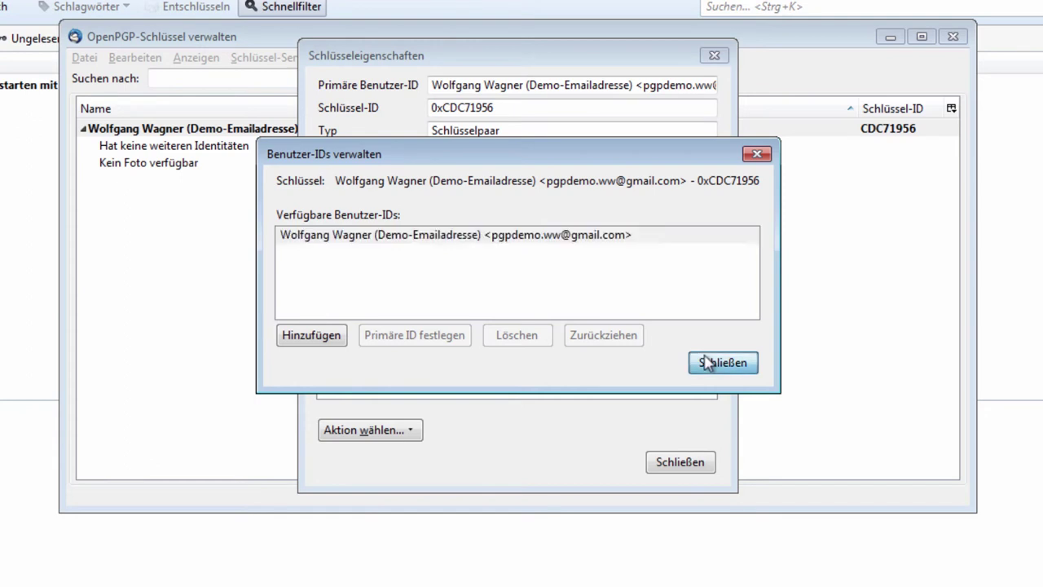
left_click(678, 462)
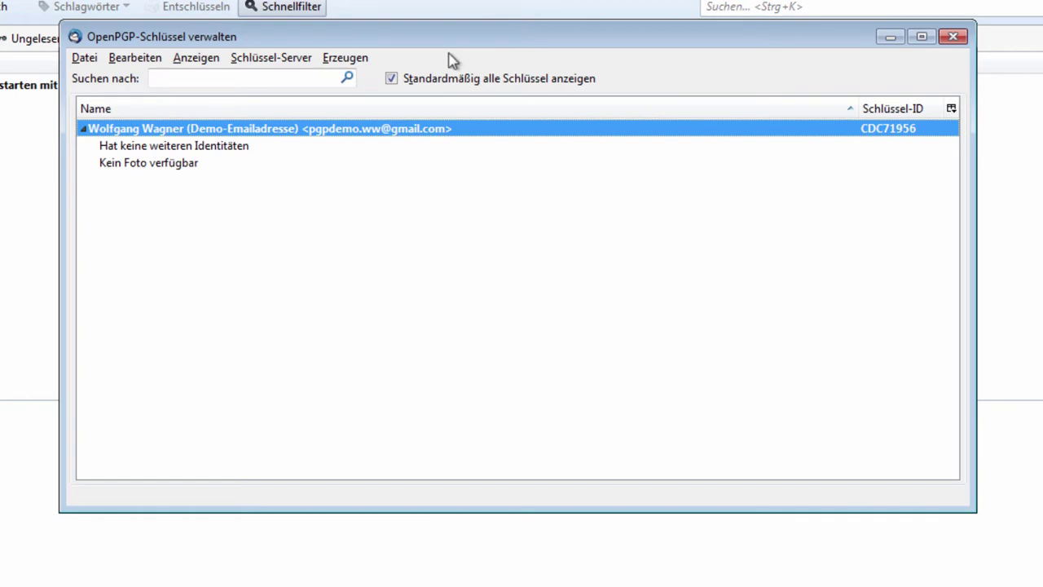
left_click(950, 37)
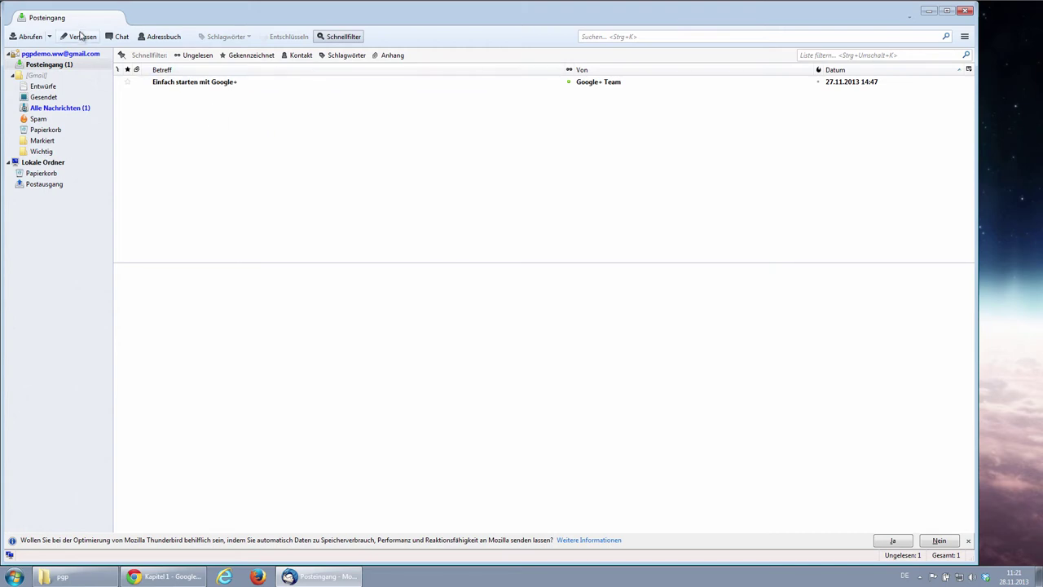
Open a new compose window, then reposition and enlarge it.
left_click(82, 39)
left_click_drag(259, 10, 387, 35)
left_click_drag(593, 458, 775, 460)
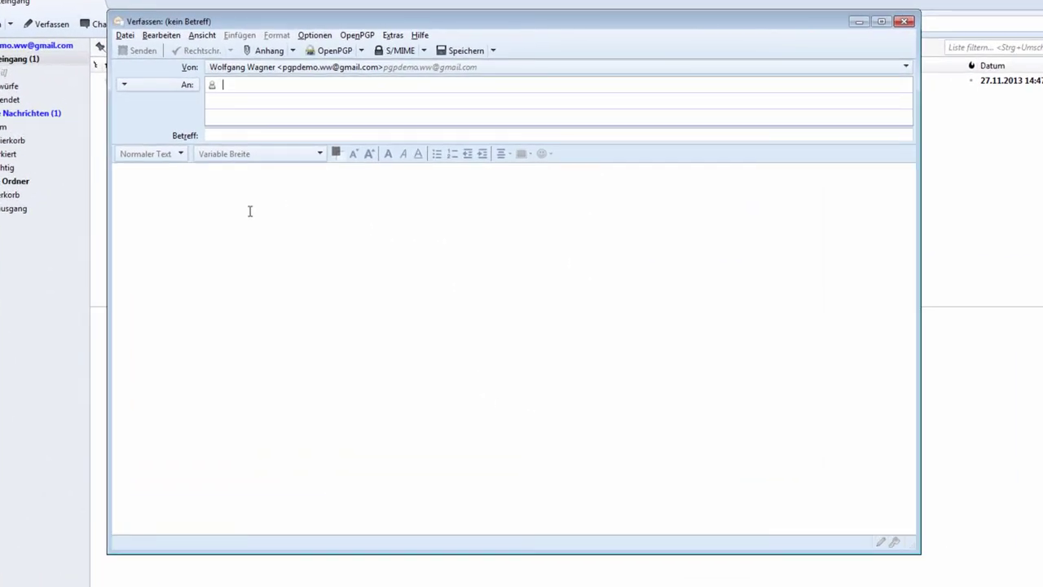
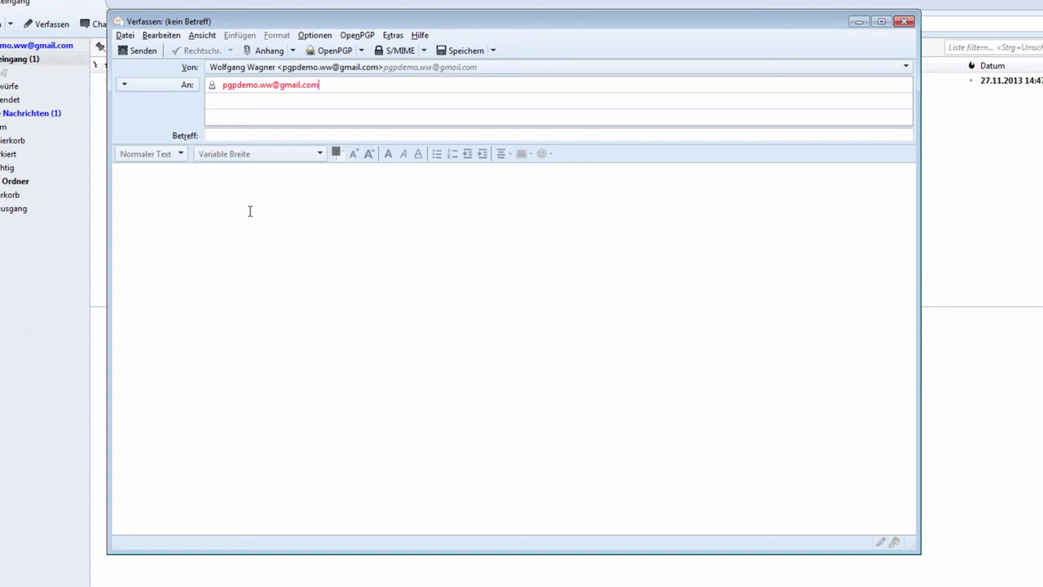
Address it to your own address, subject 'Ein Test', body 'Hallo, das ist nur ein Test'.
key("Tab")
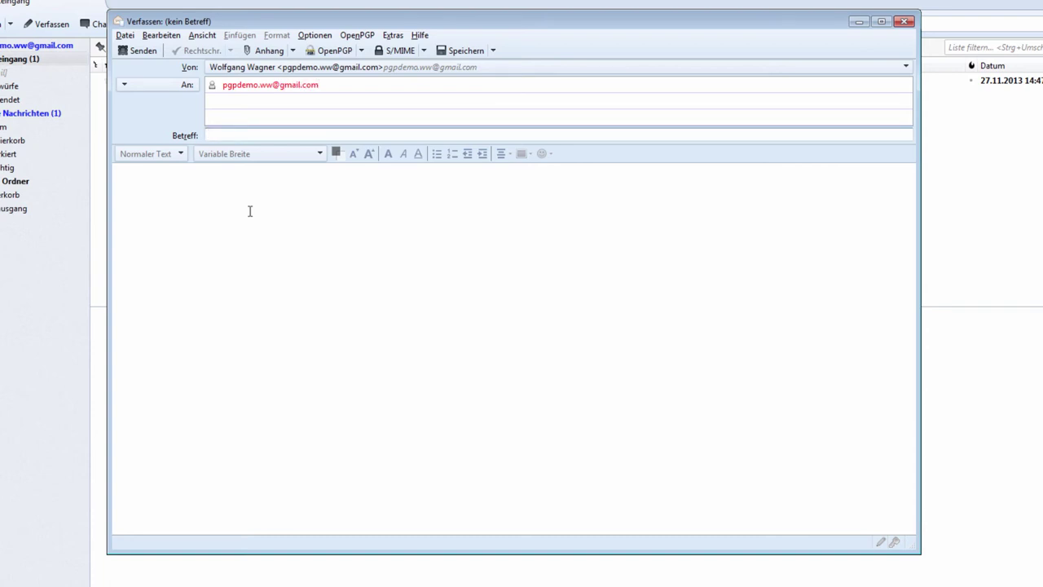
type("Ein Test")
left_click(246, 216)
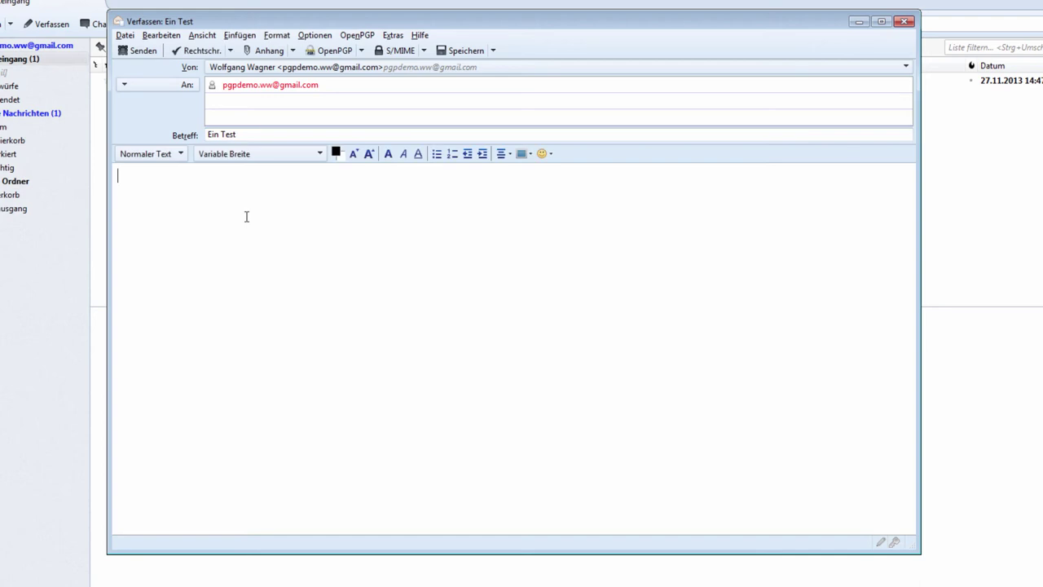
type("Hallo, das ist nur ein Test.")
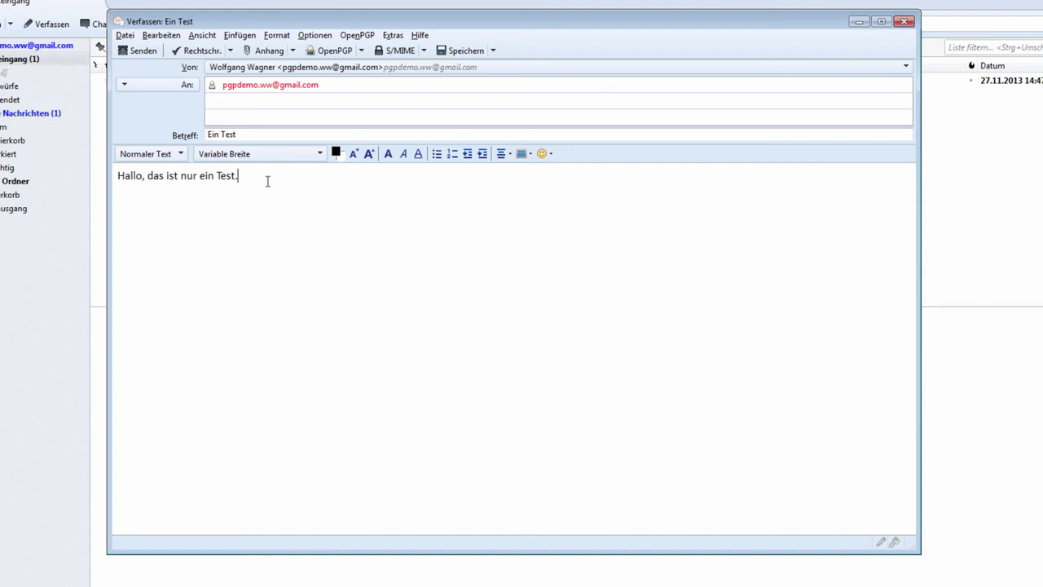
Enable PGP/MIME verwenden in the message's OpenPGP options.
left_click(362, 52)
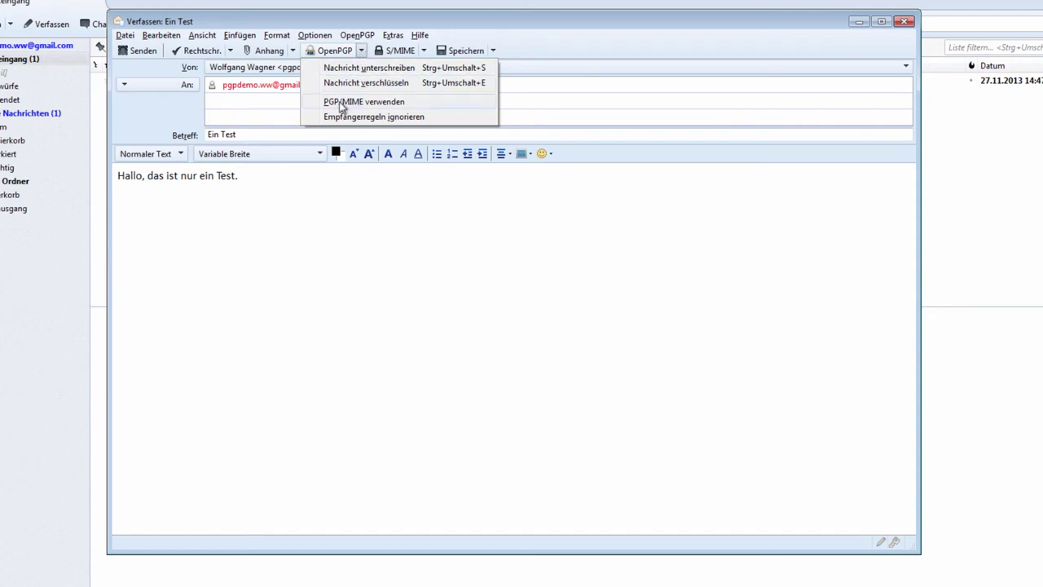
left_click(370, 102)
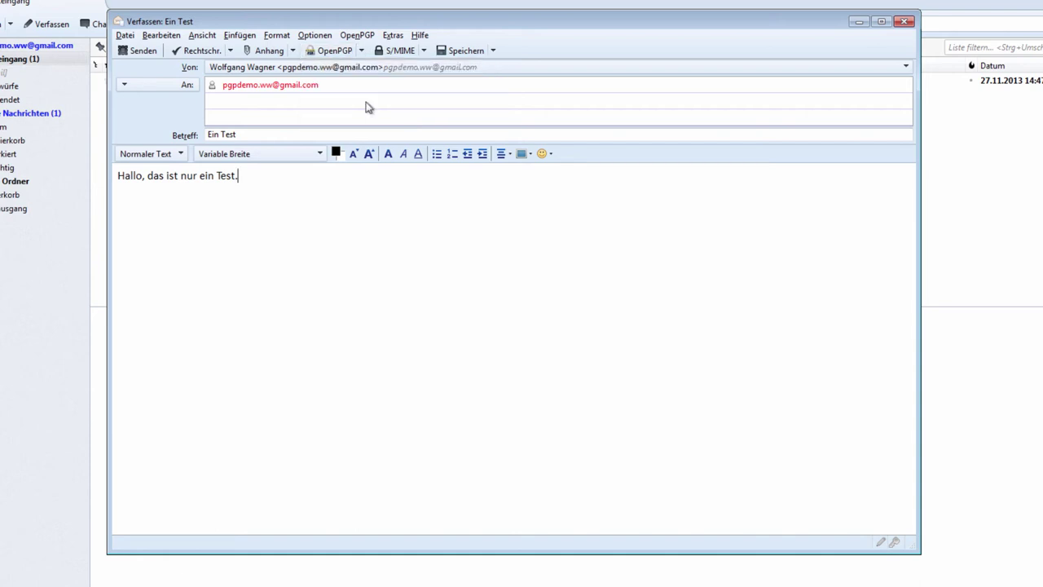
left_click(364, 50)
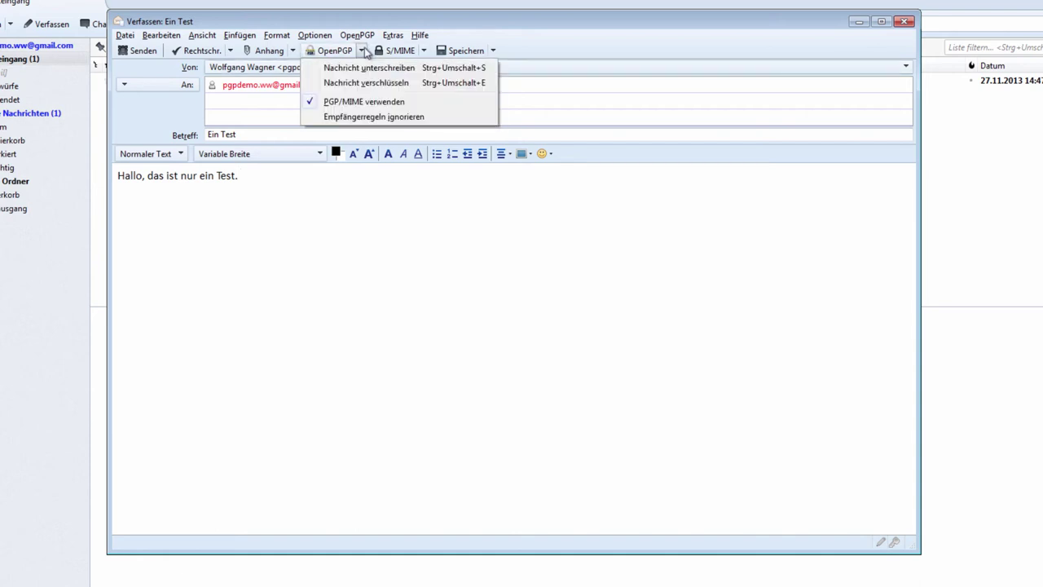
left_click(459, 32)
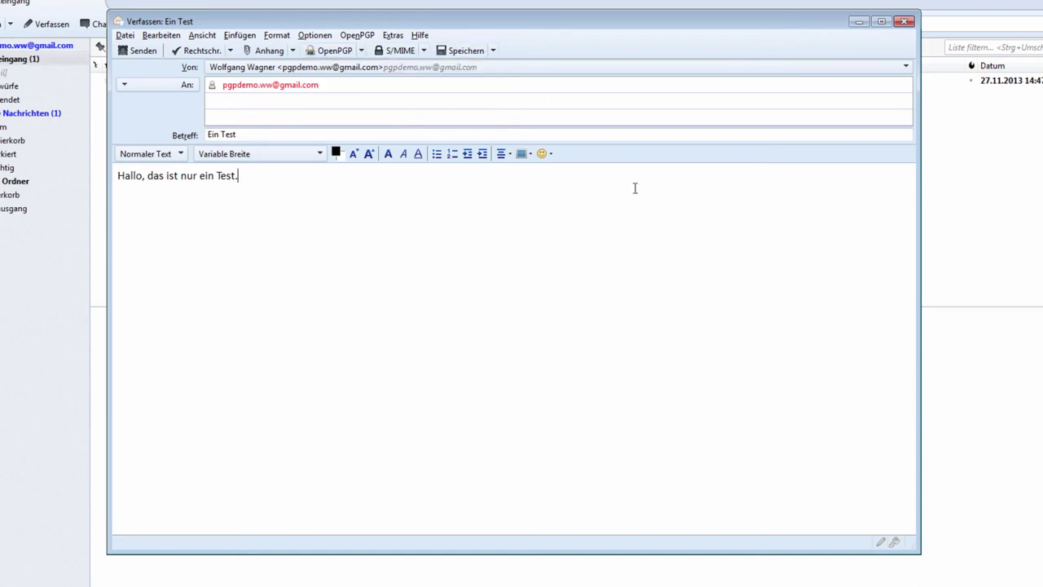
Turn on signing and encryption for the message and send it.
left_click(883, 545)
left_click(896, 543)
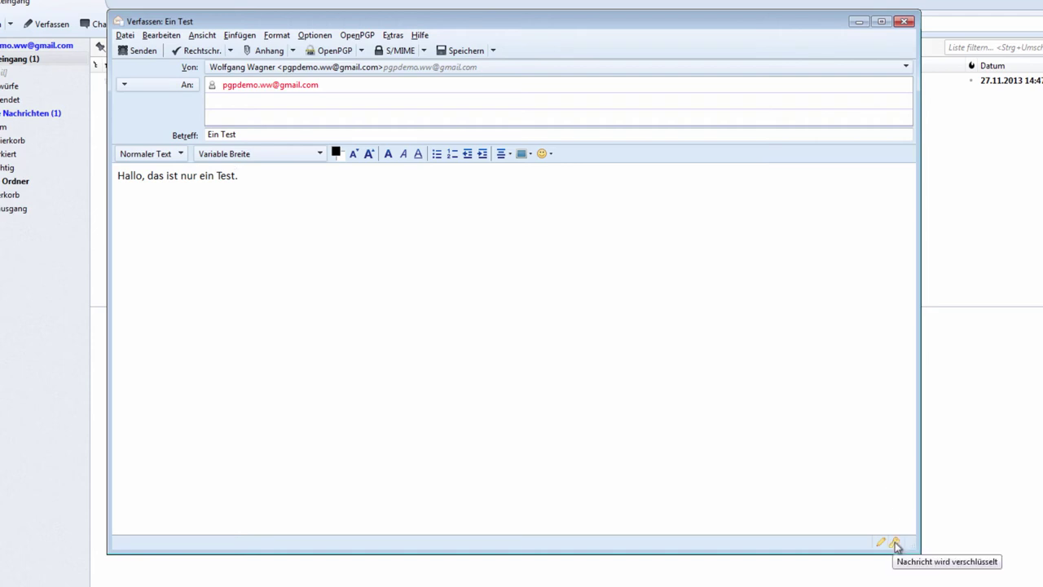
left_click(899, 544)
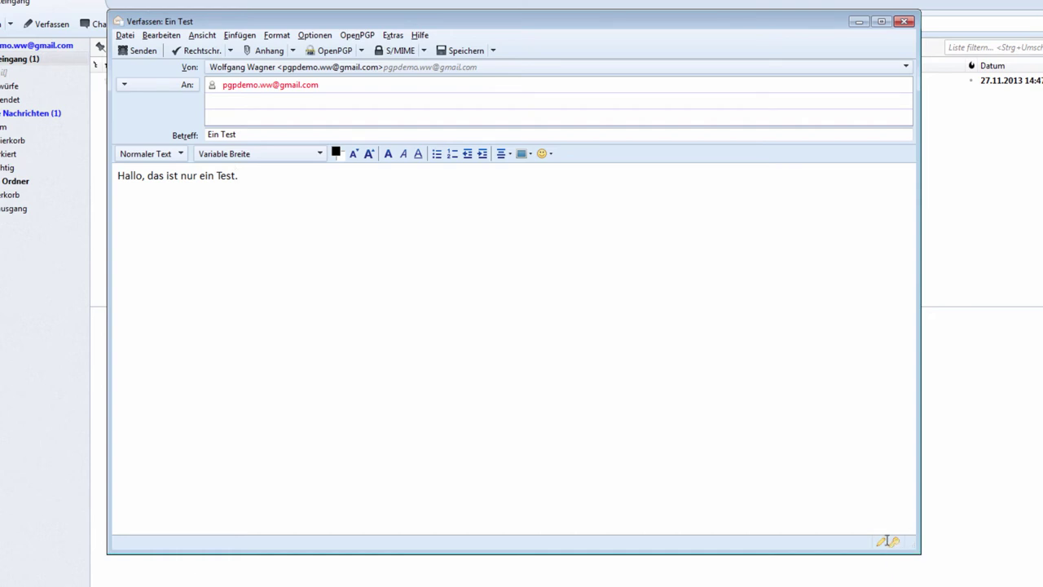
left_click(124, 50)
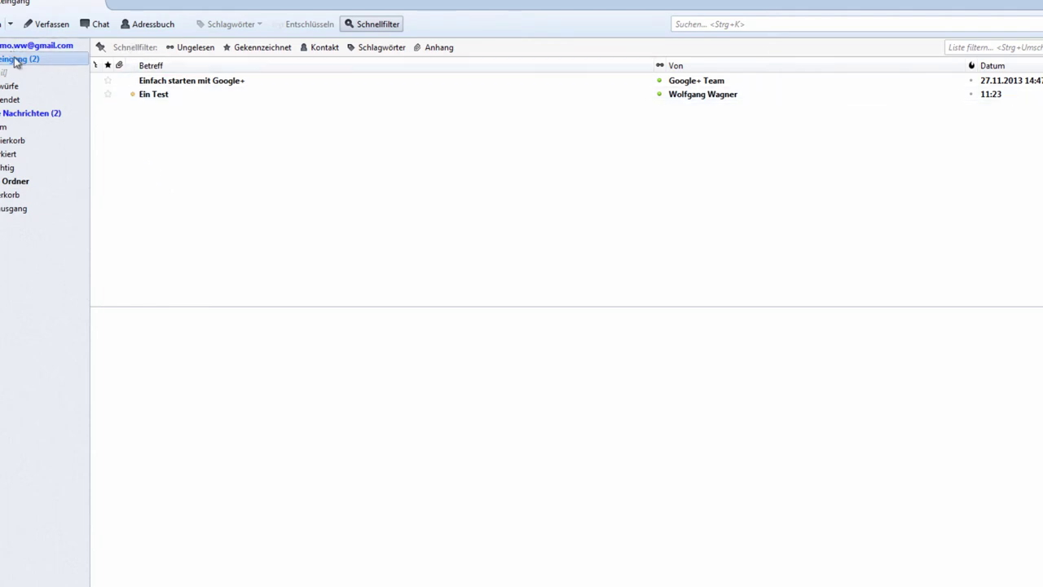
Open the Ein Test message in its own tab and decrypt it with the key passphrase.
left_click(162, 95)
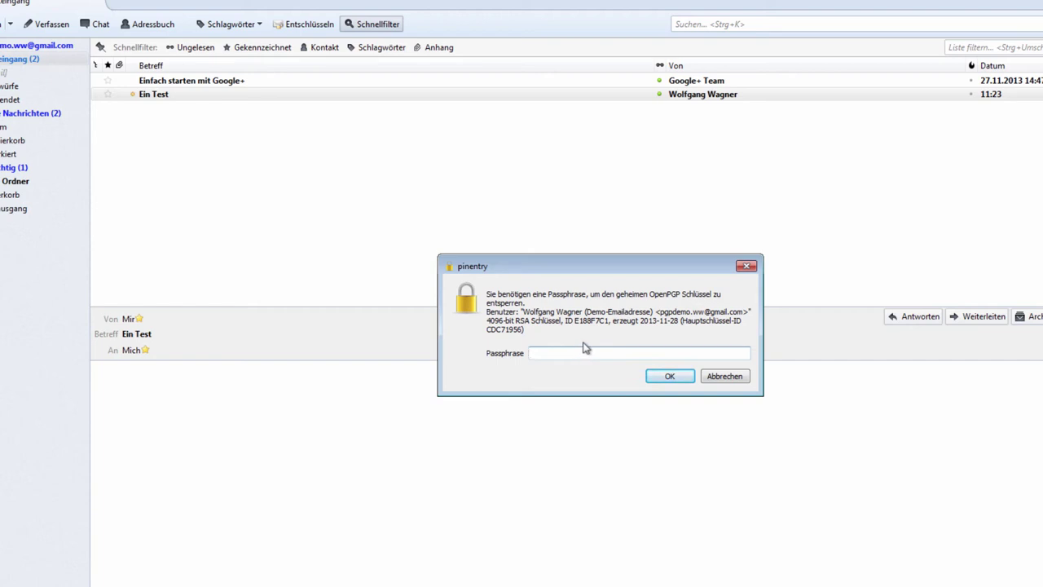
left_click(728, 374)
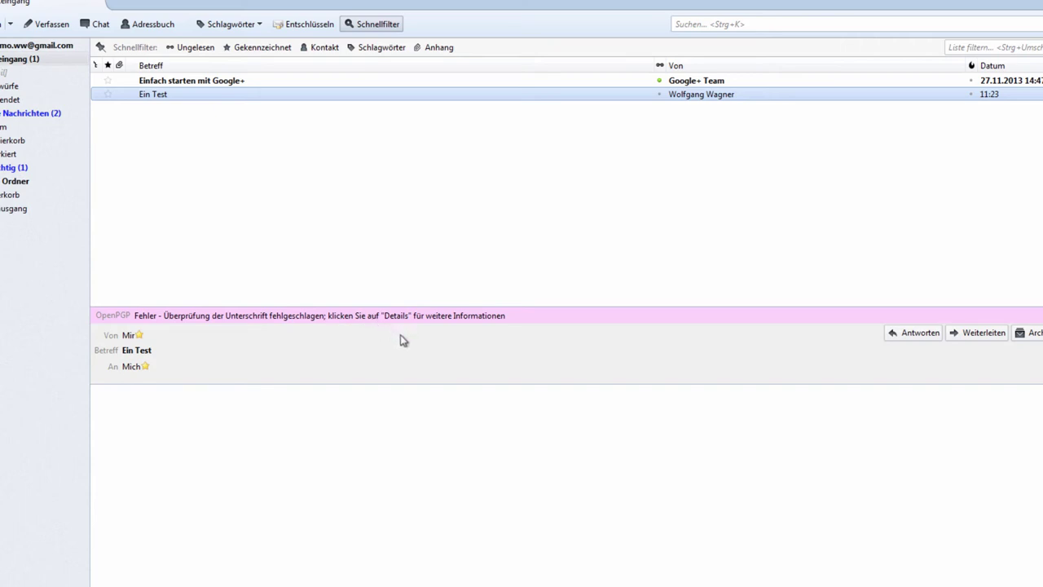
left_click(216, 474)
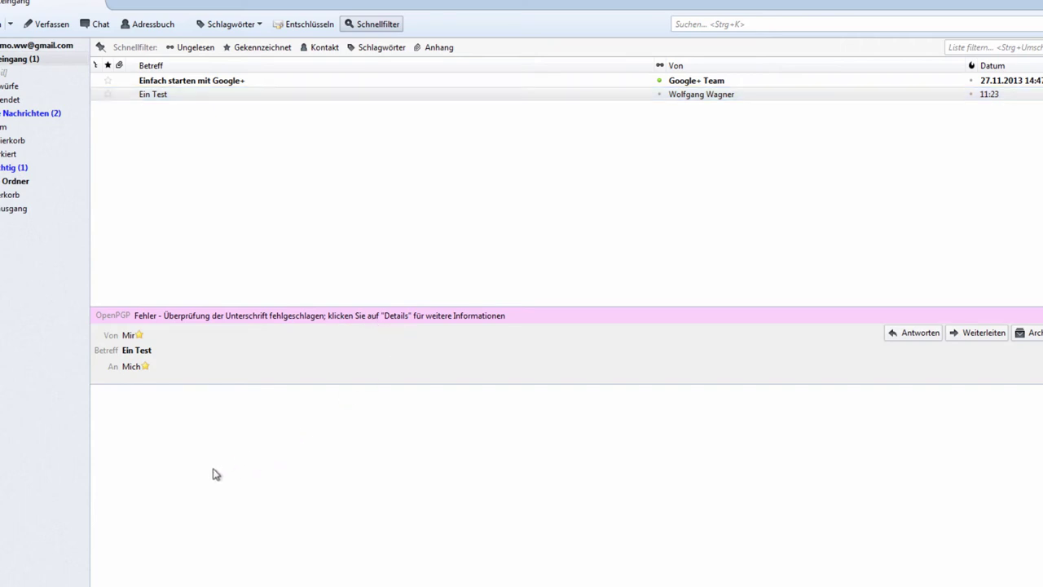
double_click(187, 94)
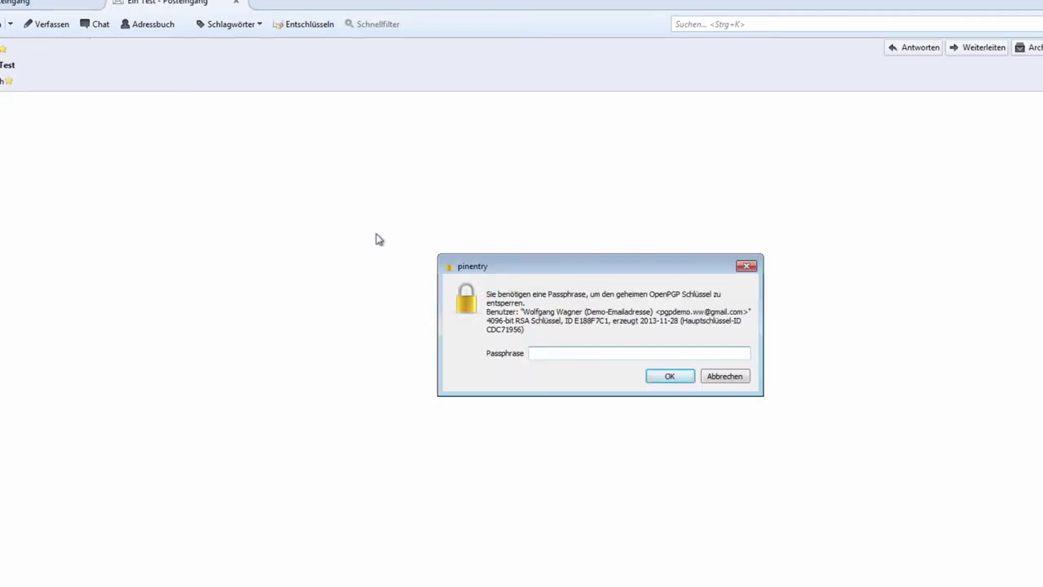
left_click(562, 354)
type("•••••••••••••••••••••")
key("Return")
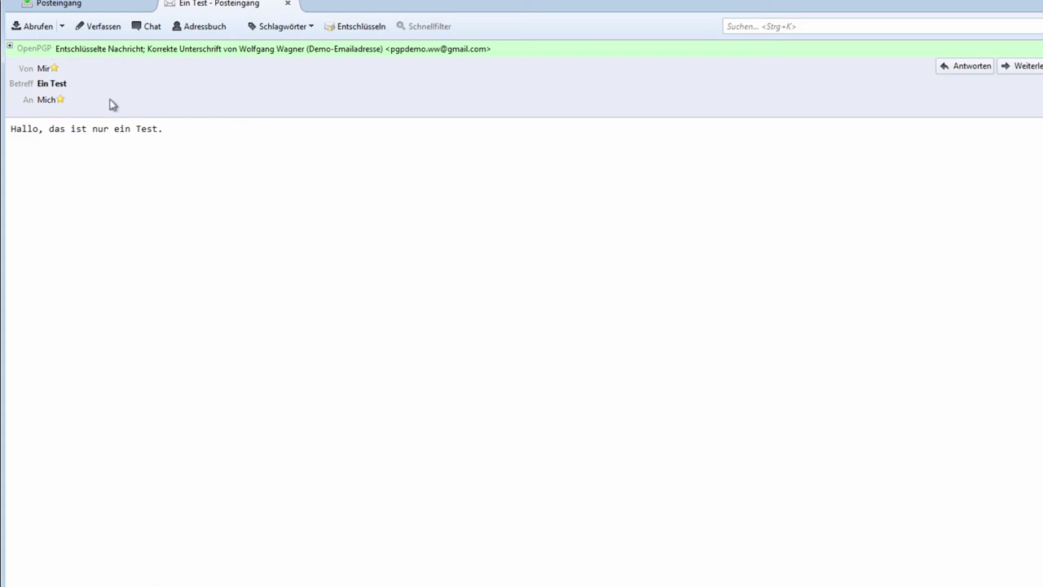
Back in the inbox, check the message's OpenPGP info confirming a correct signature.
left_click(288, 4)
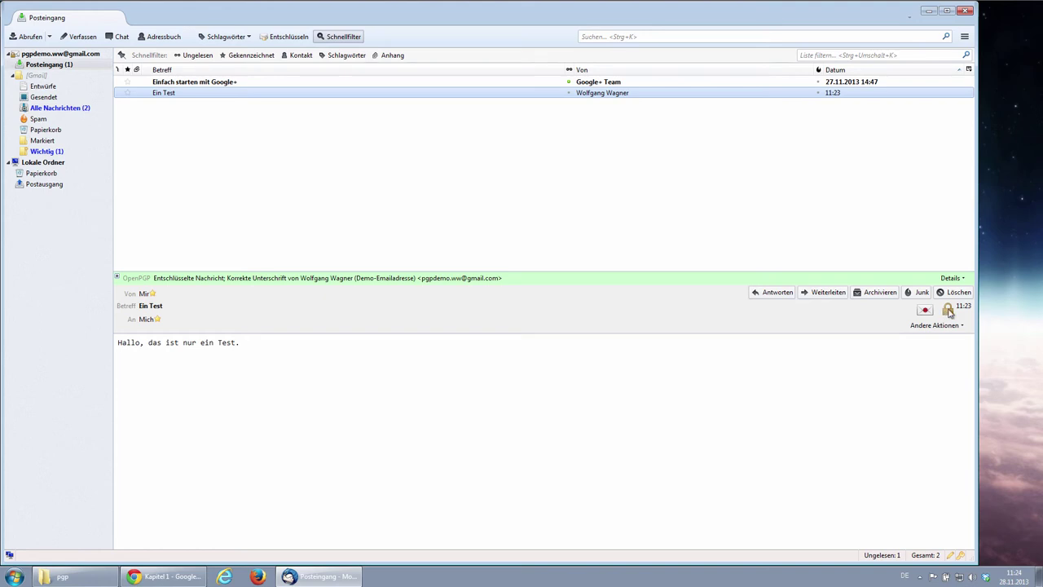
left_click(948, 311)
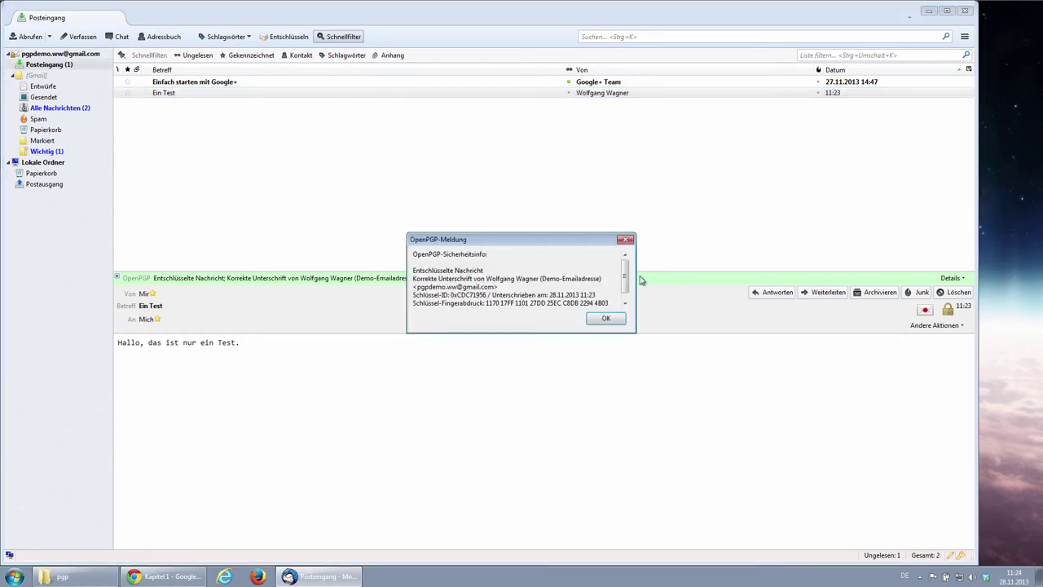
left_click_drag(624, 277, 624, 274)
left_click(604, 318)
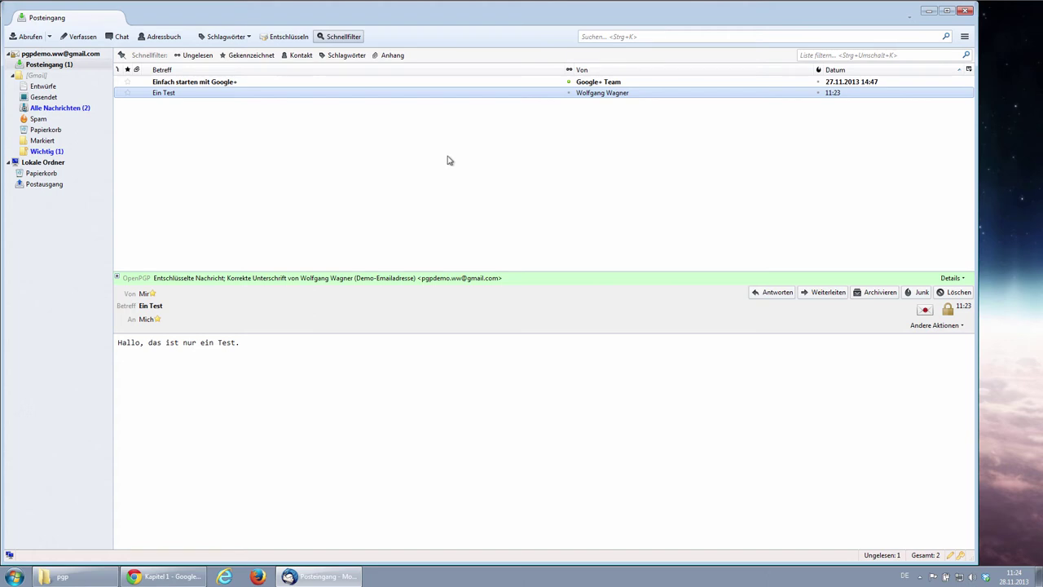
Open OpenPGP Einstellungen with expert options shown, enlarge the dialog, and view the Senden page.
left_click(965, 38)
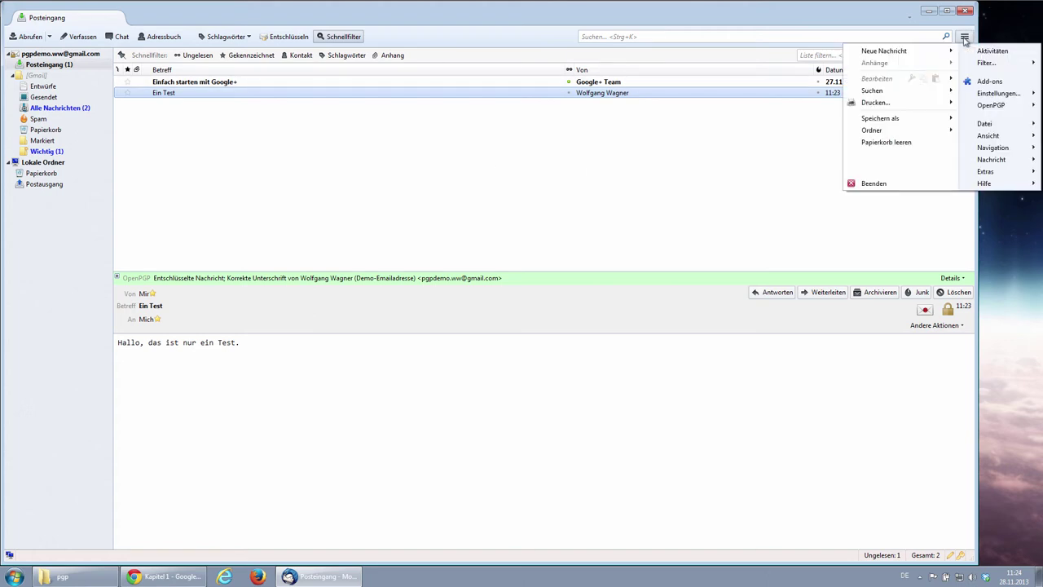
mouse_move(978, 106)
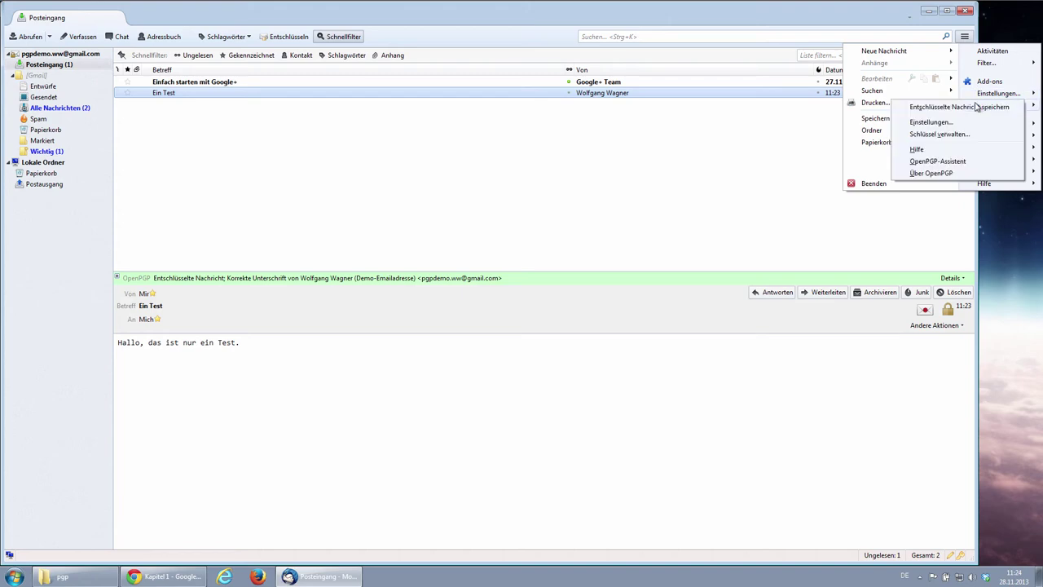
left_click(944, 123)
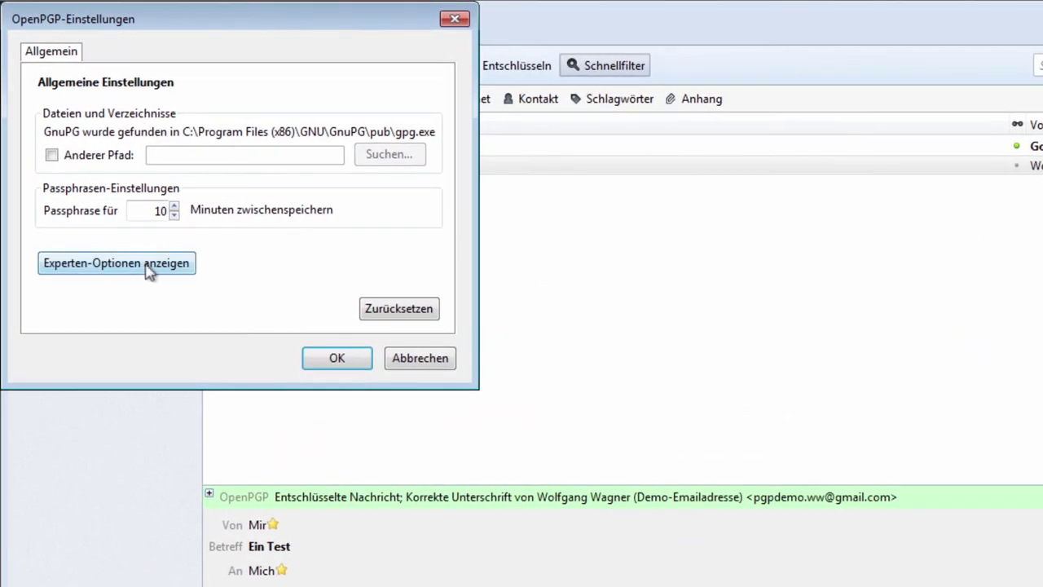
left_click(134, 243)
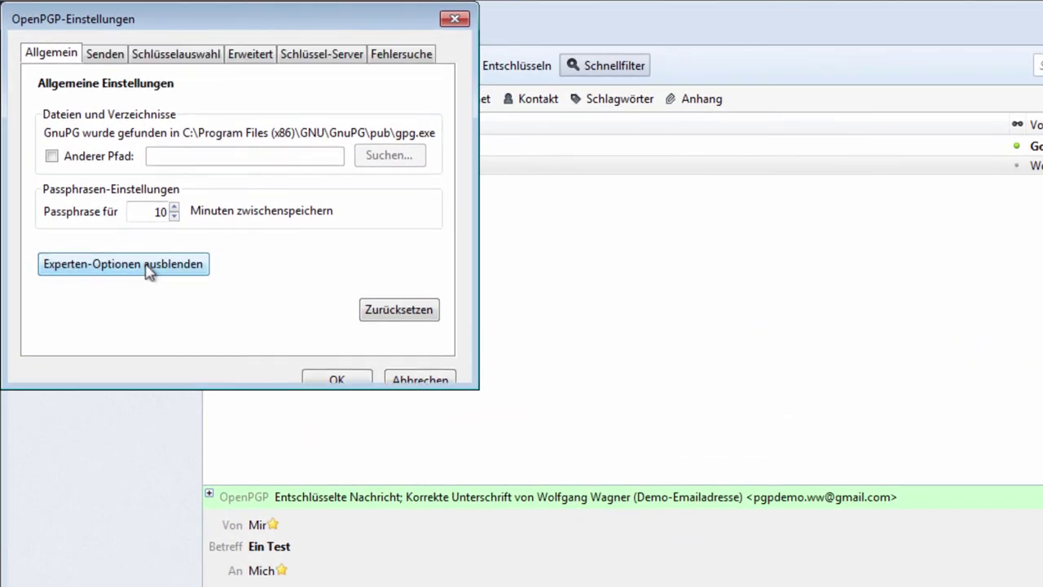
left_click_drag(476, 388, 941, 481)
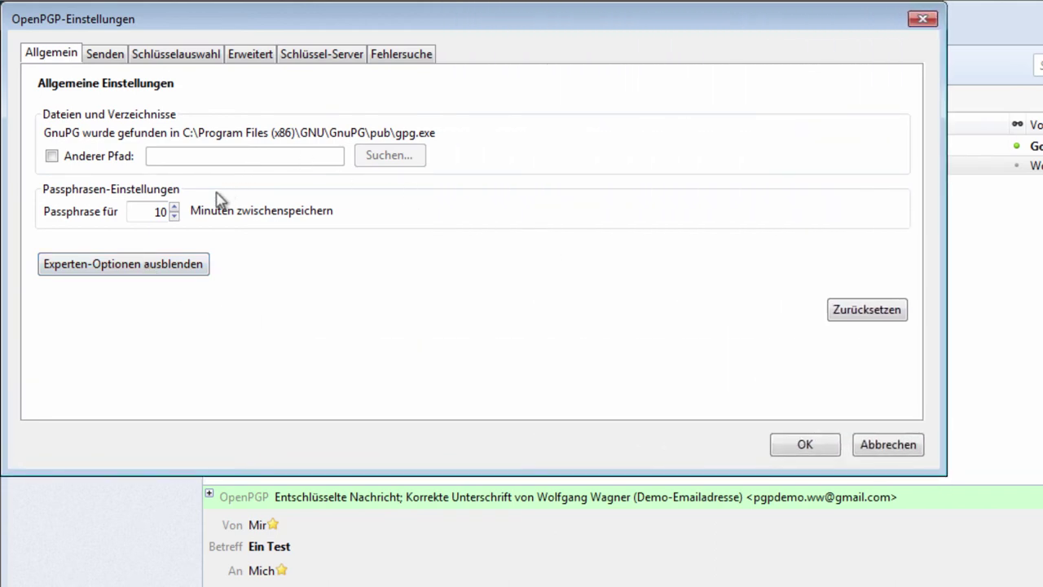
left_click(96, 57)
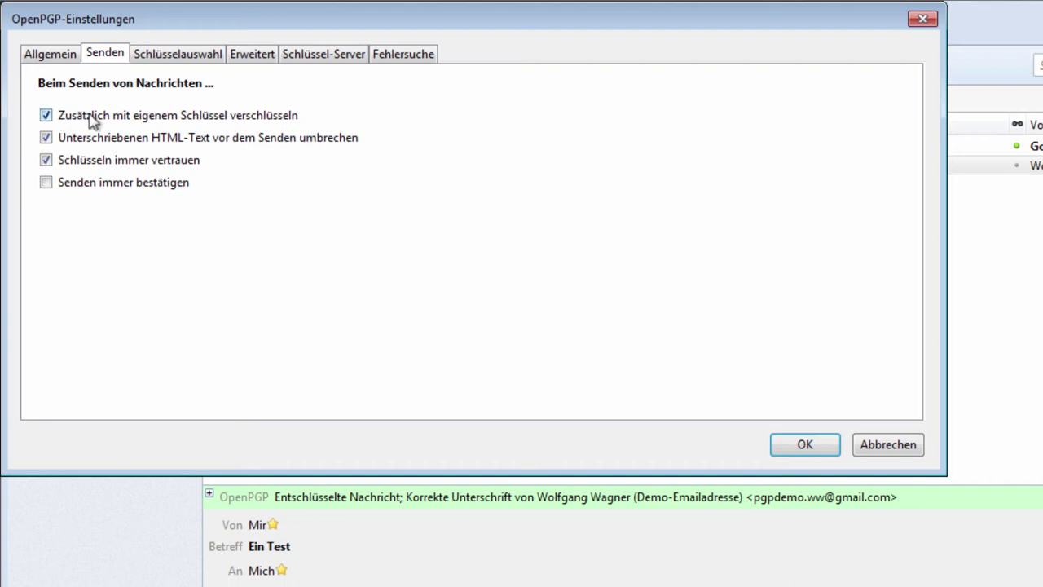
Review the Schlüsselauswahl, Erweitert, Schlüssel-Server, Fehlersuche and Allgemein pages, then confirm with OK.
mouse_move(195, 122)
left_click(162, 58)
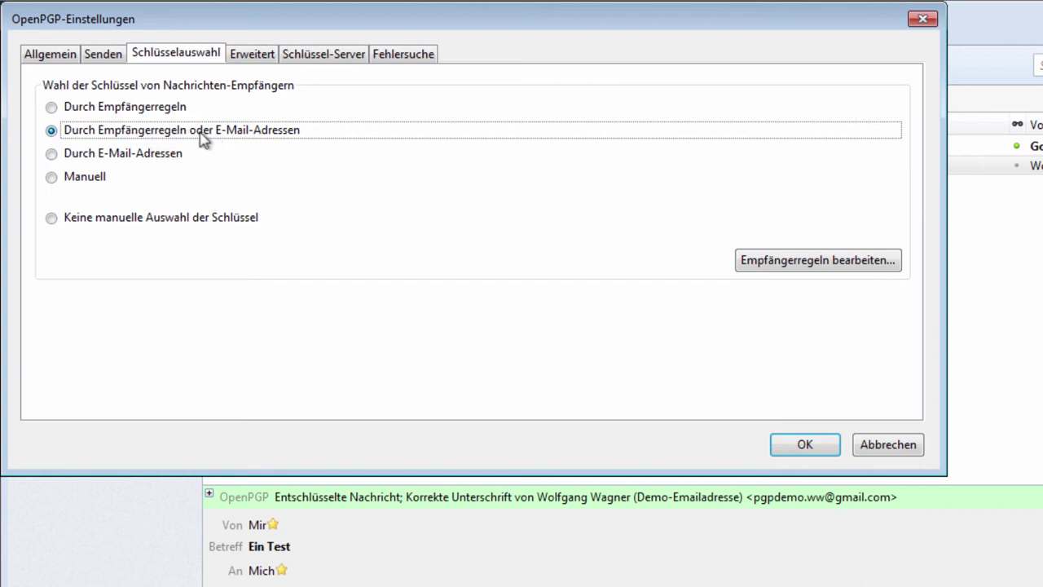
left_click(243, 58)
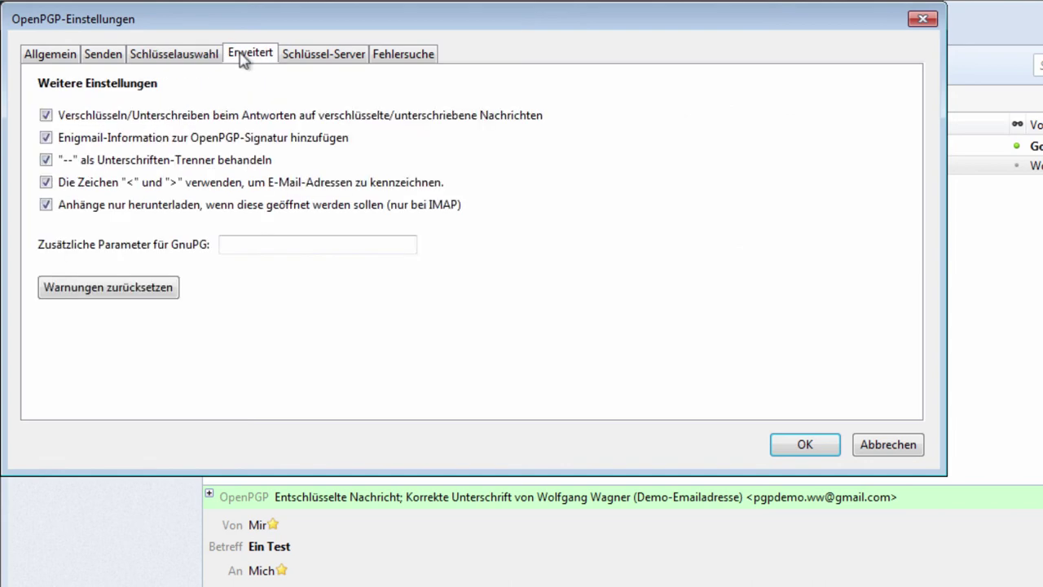
left_click(310, 54)
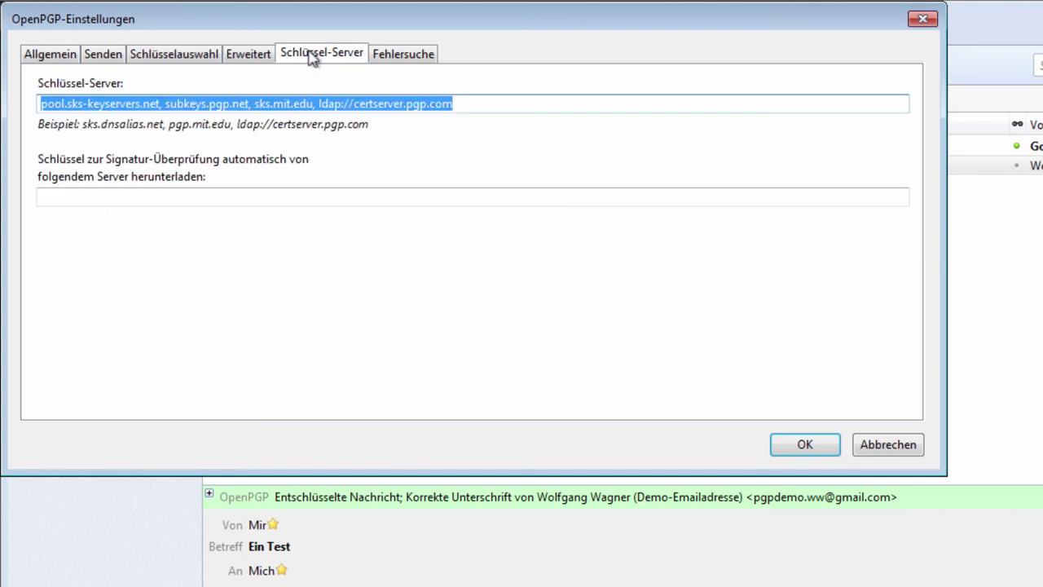
left_click(162, 103)
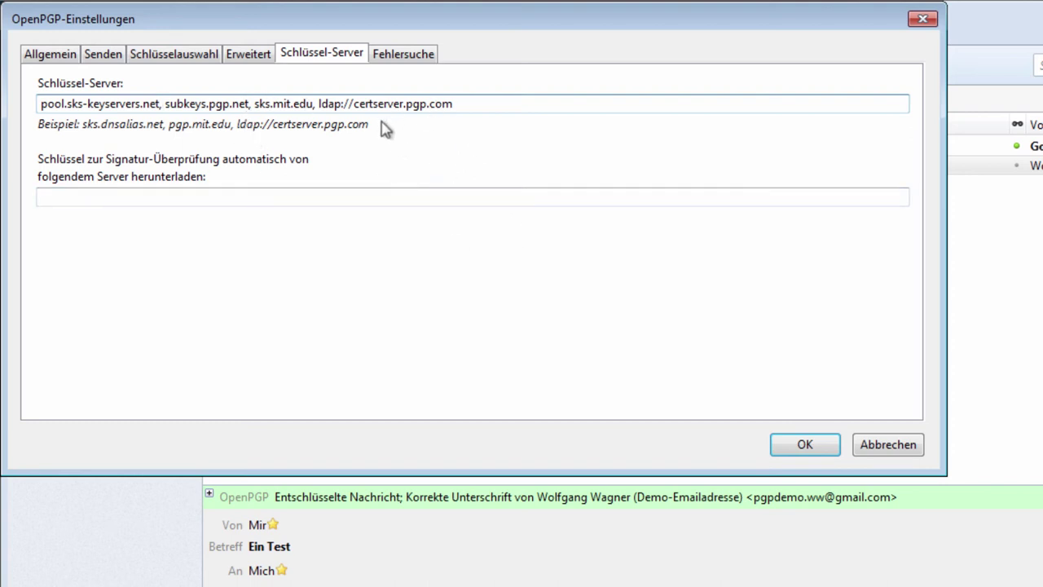
left_click(401, 57)
left_click(61, 54)
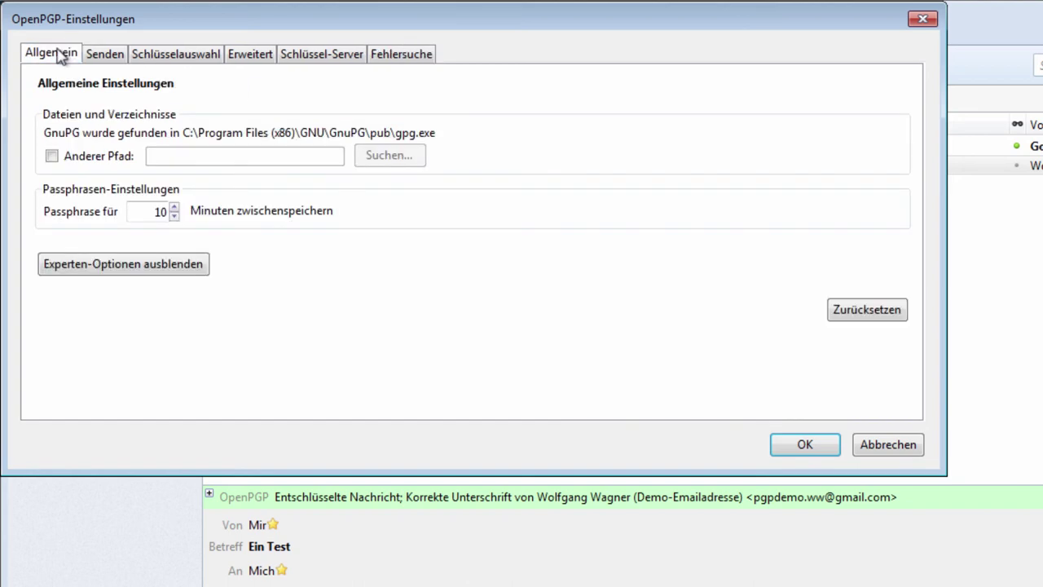
left_click(795, 444)
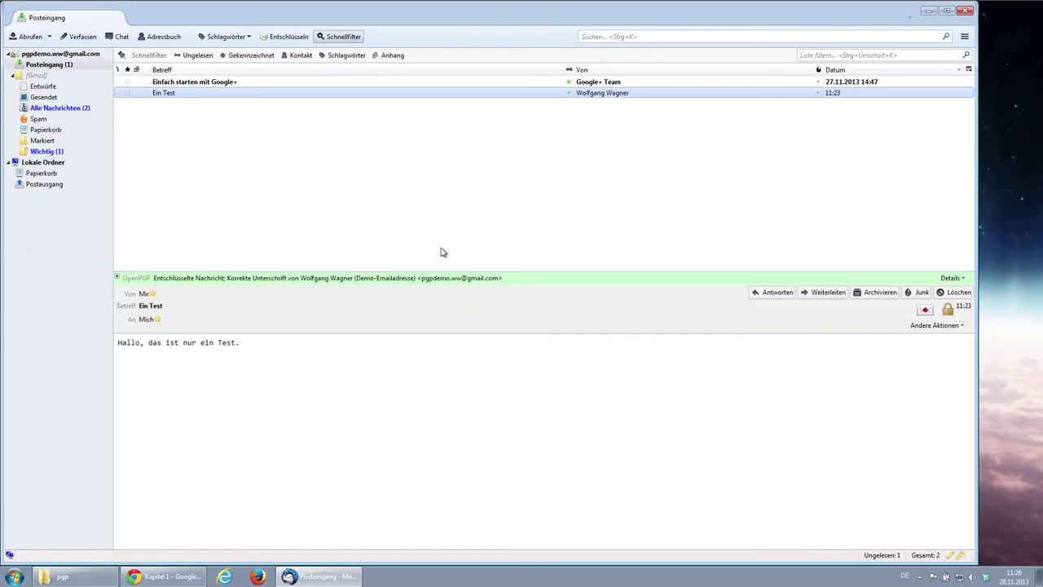
From the OpenPGP key manager, upload key CDC71956 to the keyserver subkeys.pgp.net.
left_click(965, 37)
mouse_move(1031, 107)
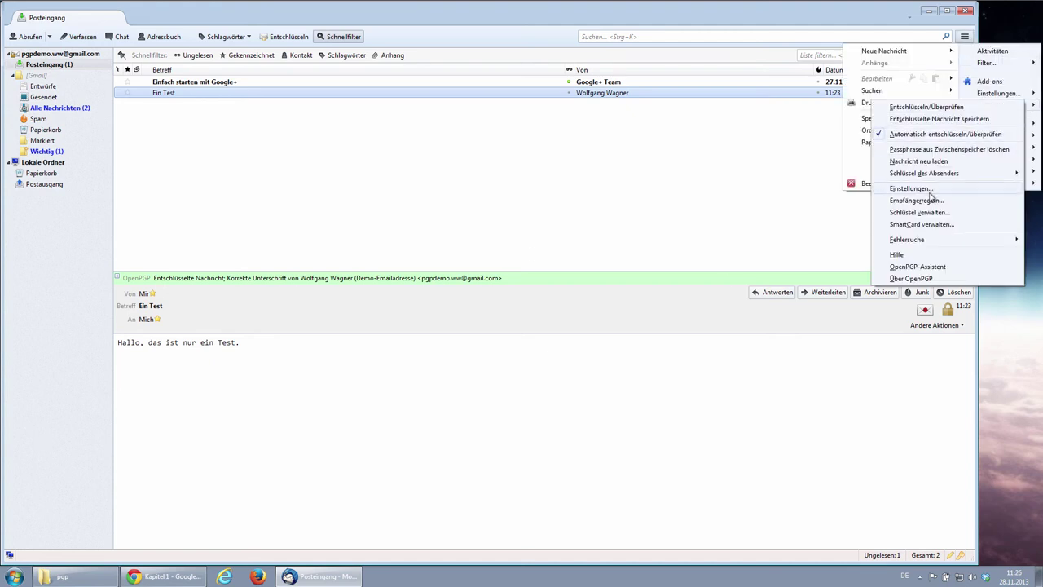
left_click(921, 212)
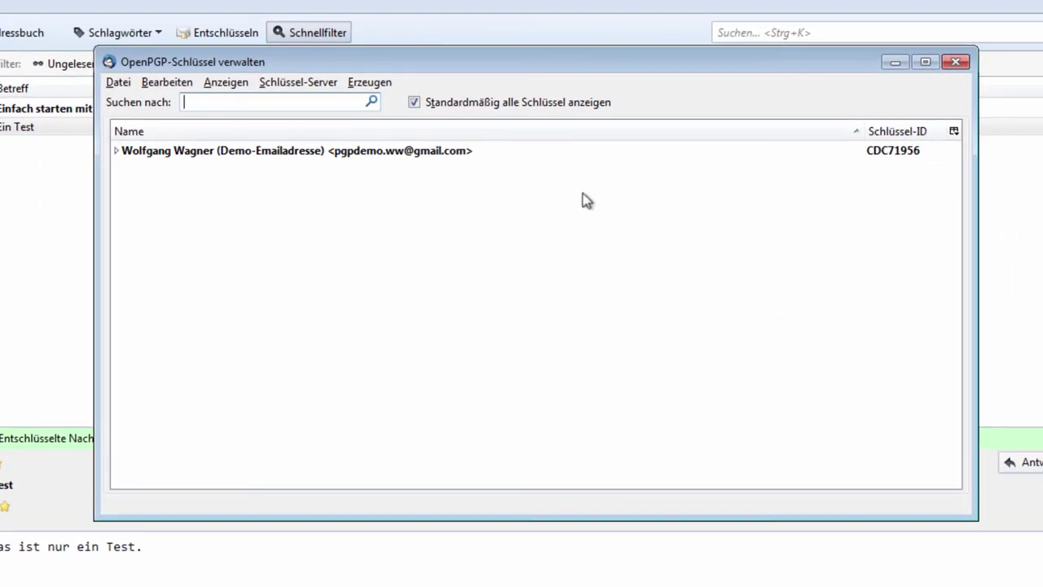
left_click(225, 157)
right_click(226, 157)
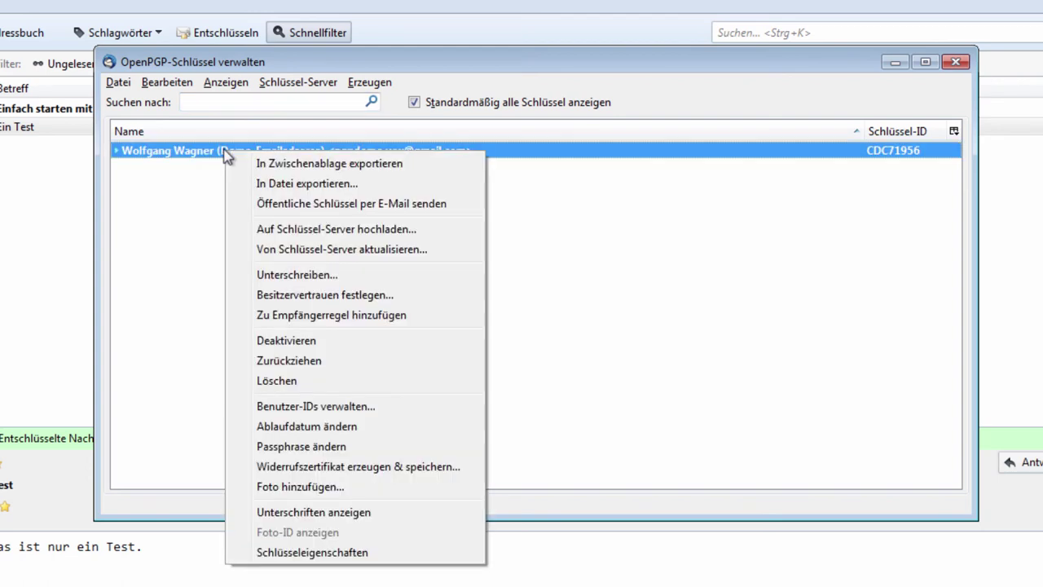
left_click(292, 230)
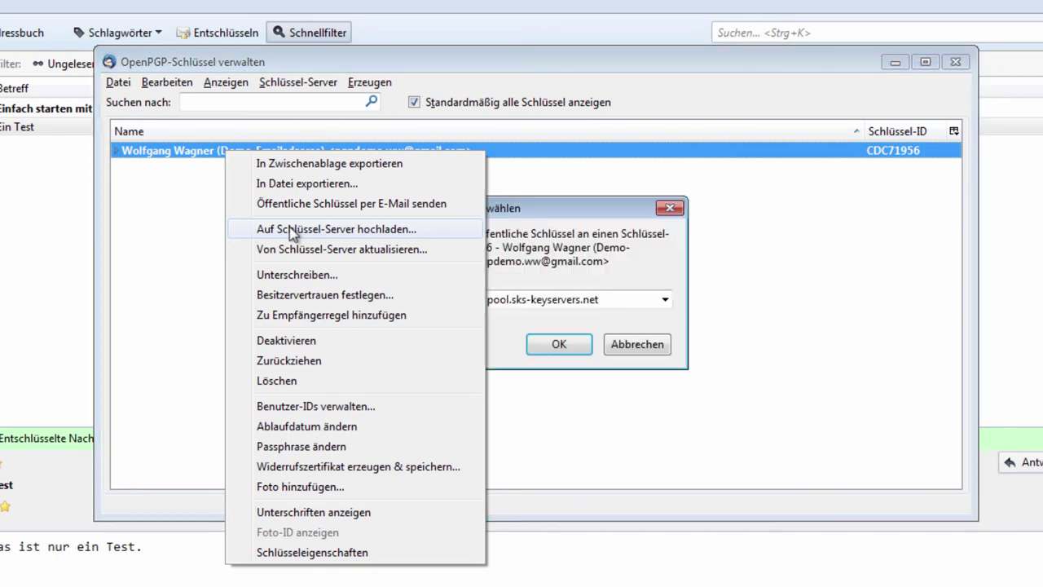
left_click(664, 300)
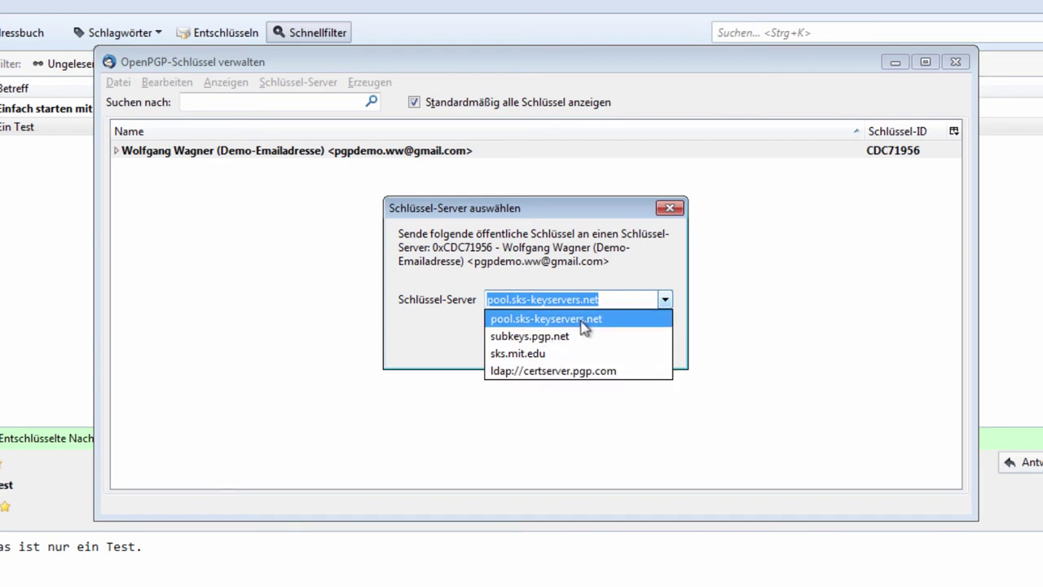
left_click(571, 336)
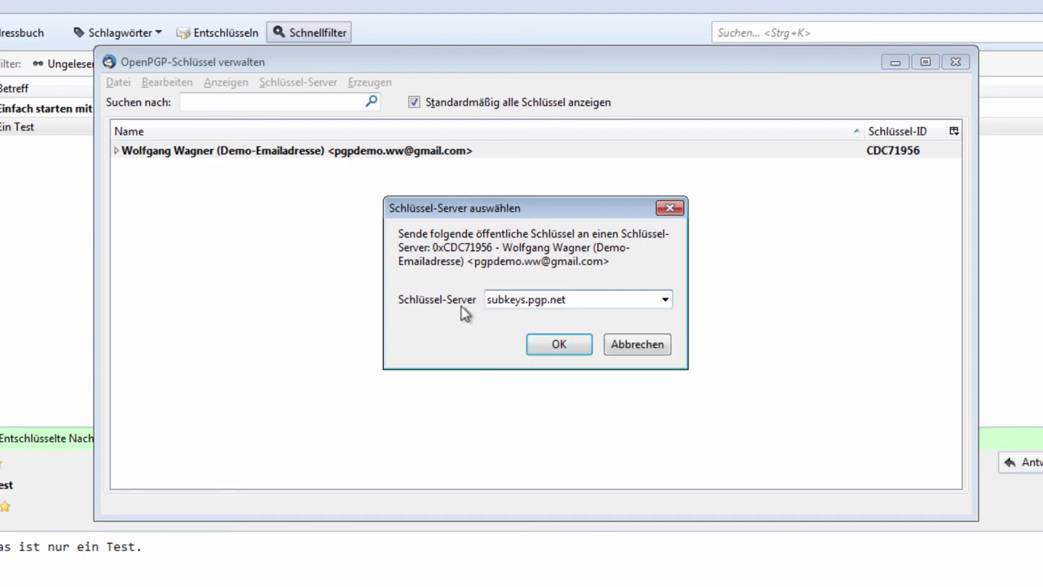
left_click(563, 345)
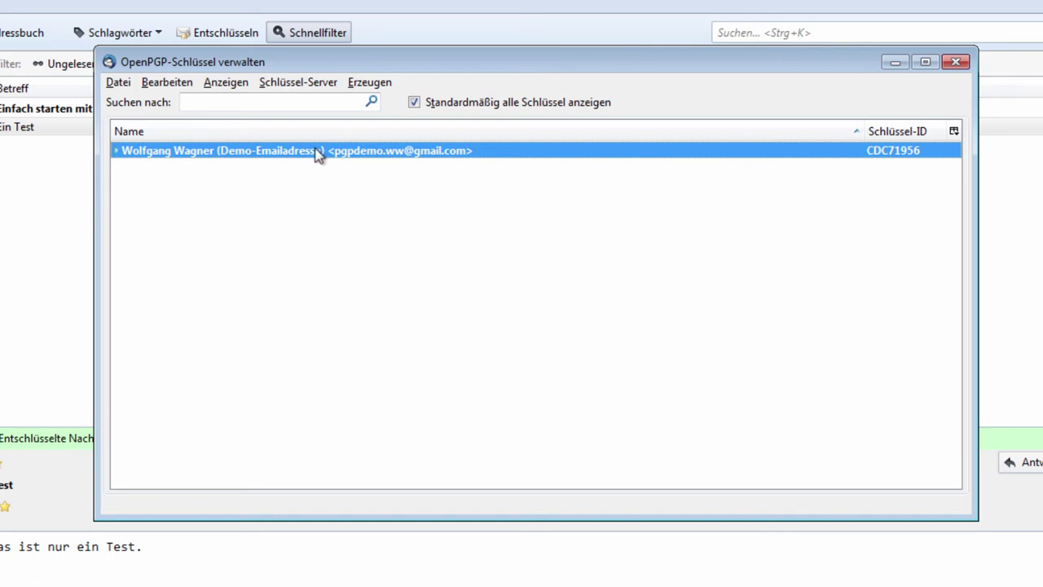
Export public key CDC71956 to the clipboard and acknowledge the success message.
right_click(339, 155)
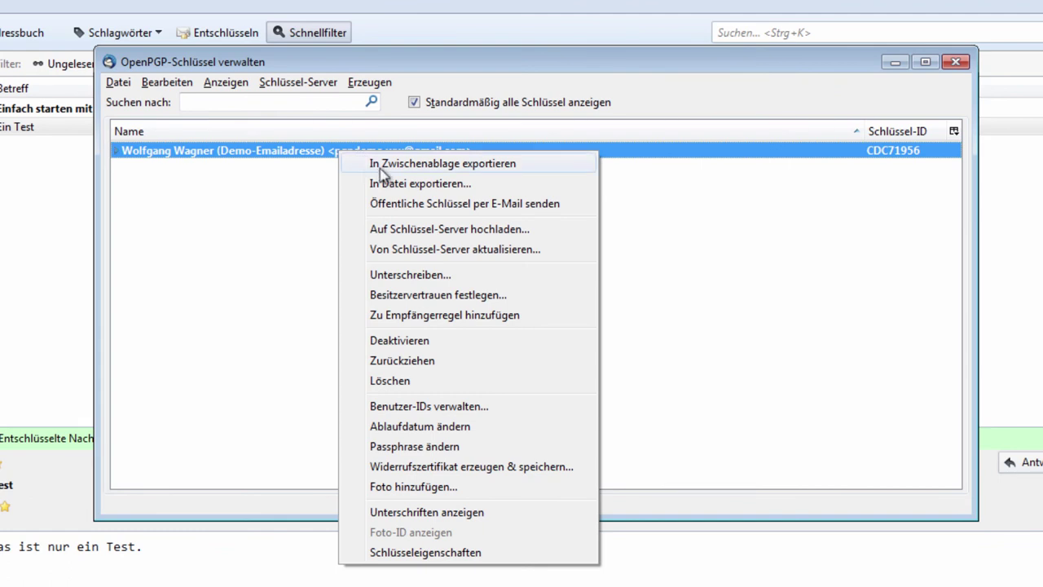
left_click(380, 167)
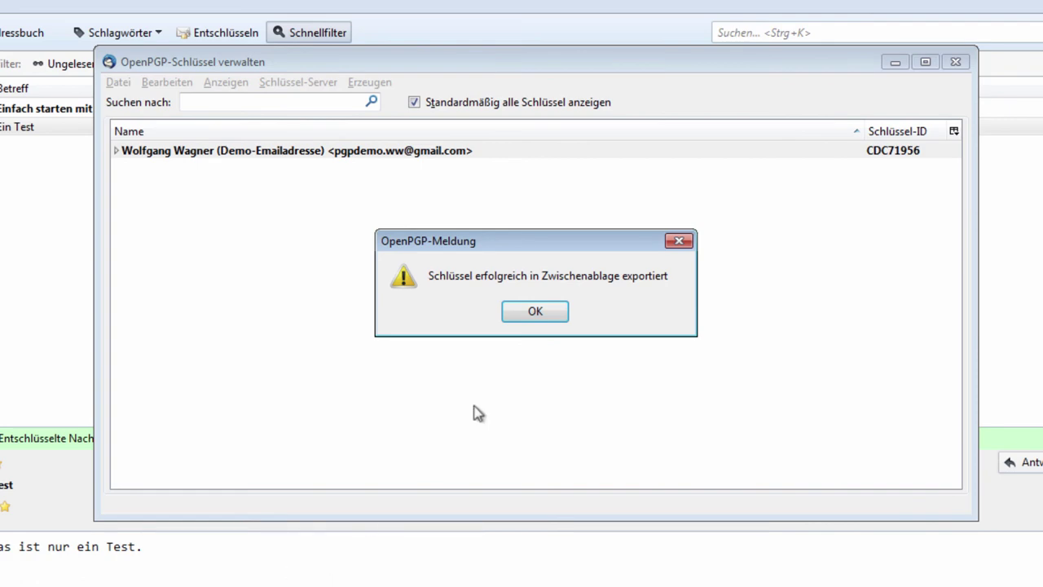
left_click(534, 312)
left_click(14, 576)
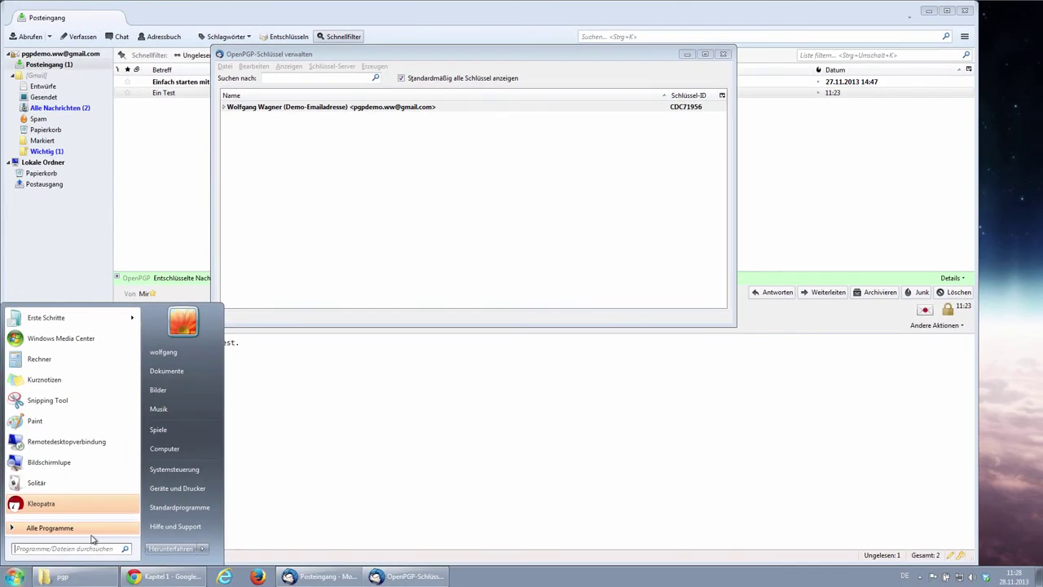
Launch Notepad, paste the PGP public key block, look it over and close Notepad.
type("kleopatra")
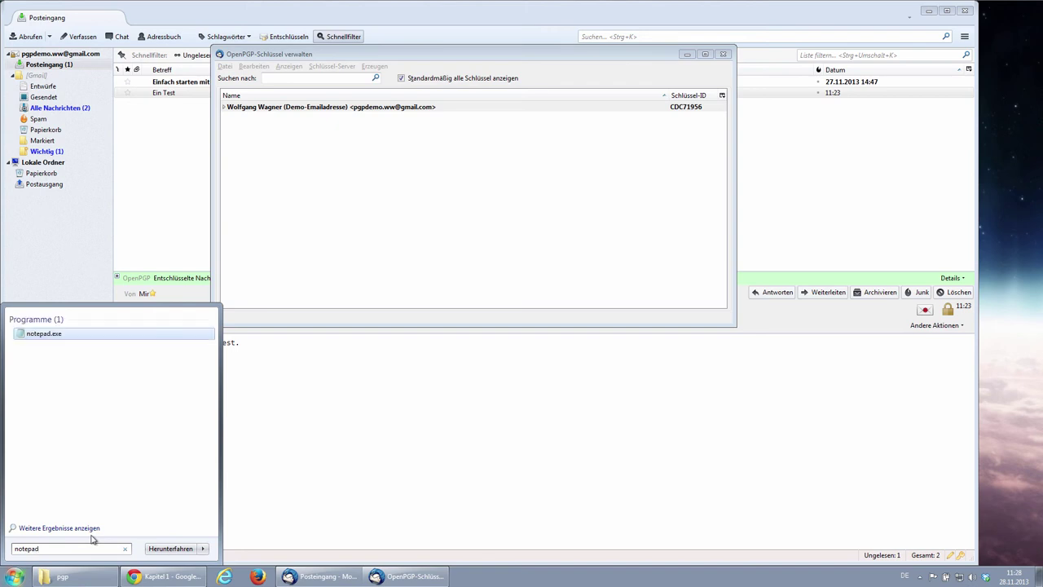
key("Return")
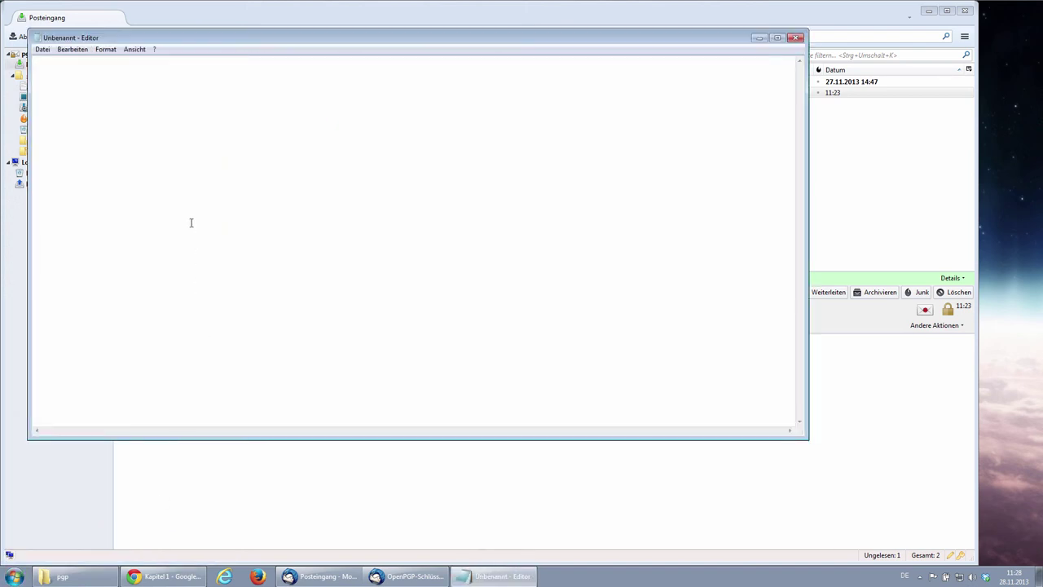
key("ctrl+v")
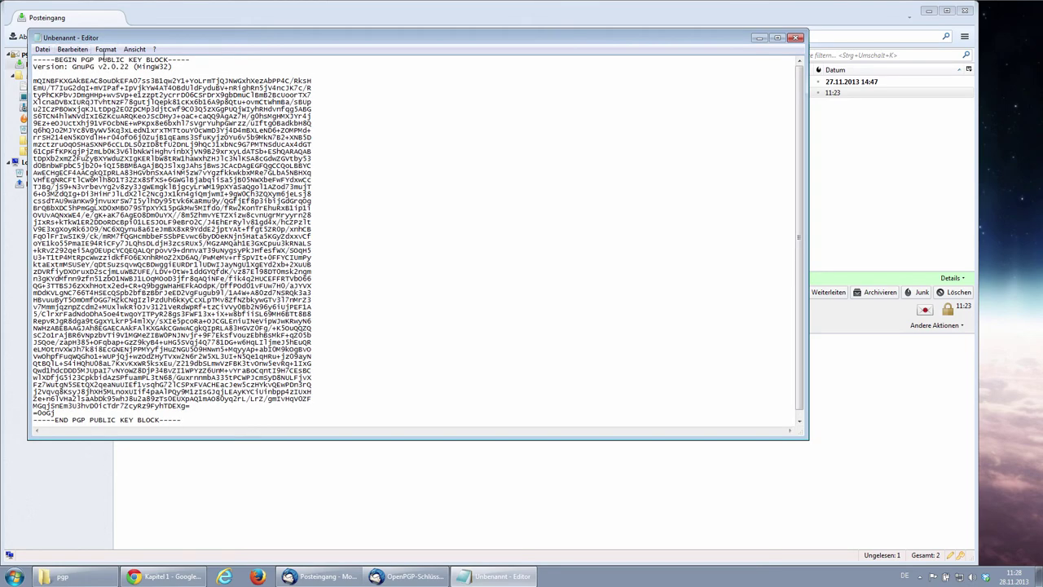
scroll(86, 173, "down", 1)
scroll(117, 176, "up", 1)
left_click(797, 38)
Discard the Notepad text, start a mail with 0xCDC71956.asc attached, then discard that draft.
left_click(498, 295)
right_click(350, 106)
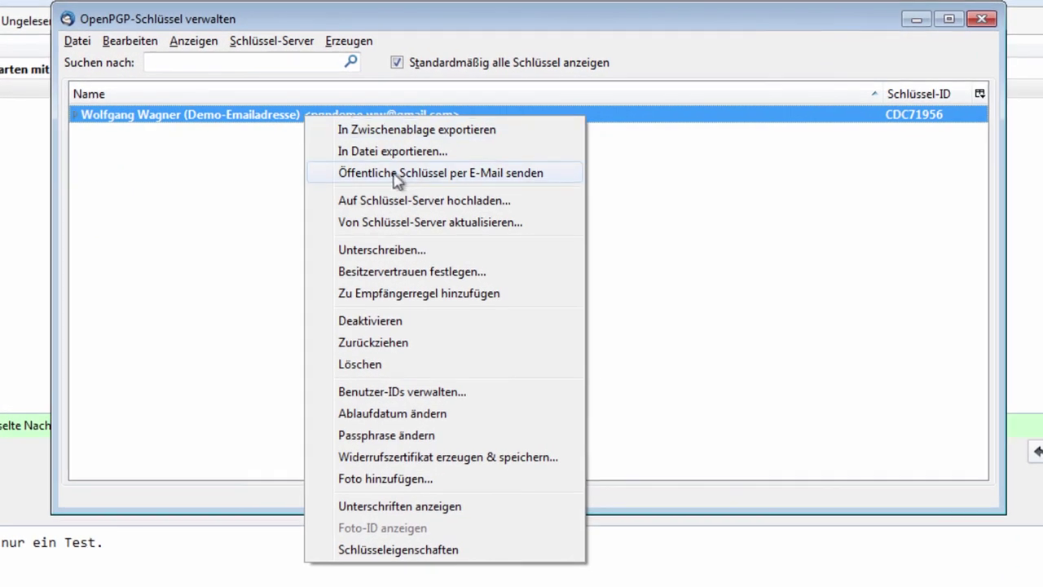
left_click(394, 175)
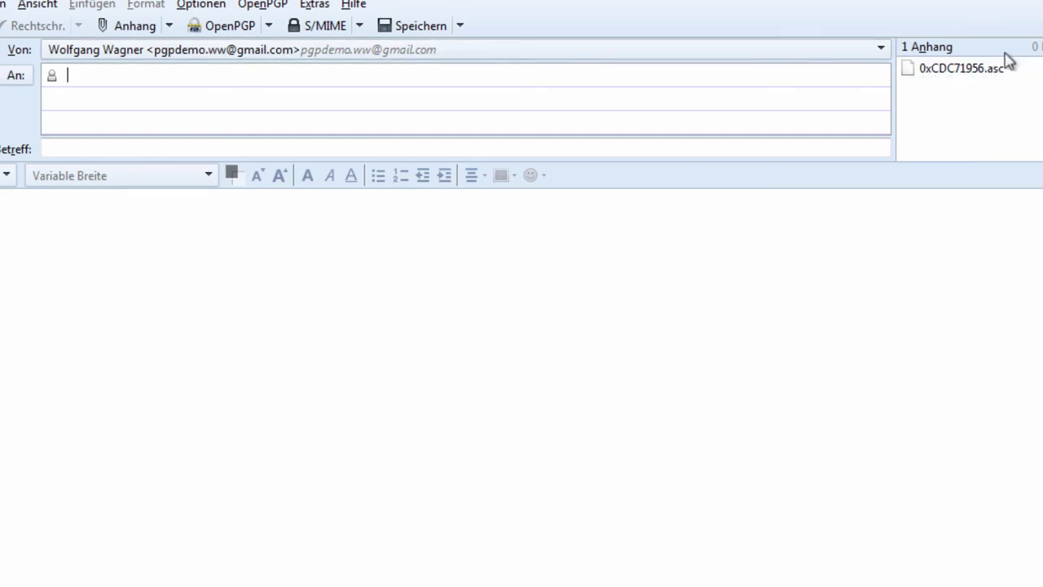
key("ctrl+w")
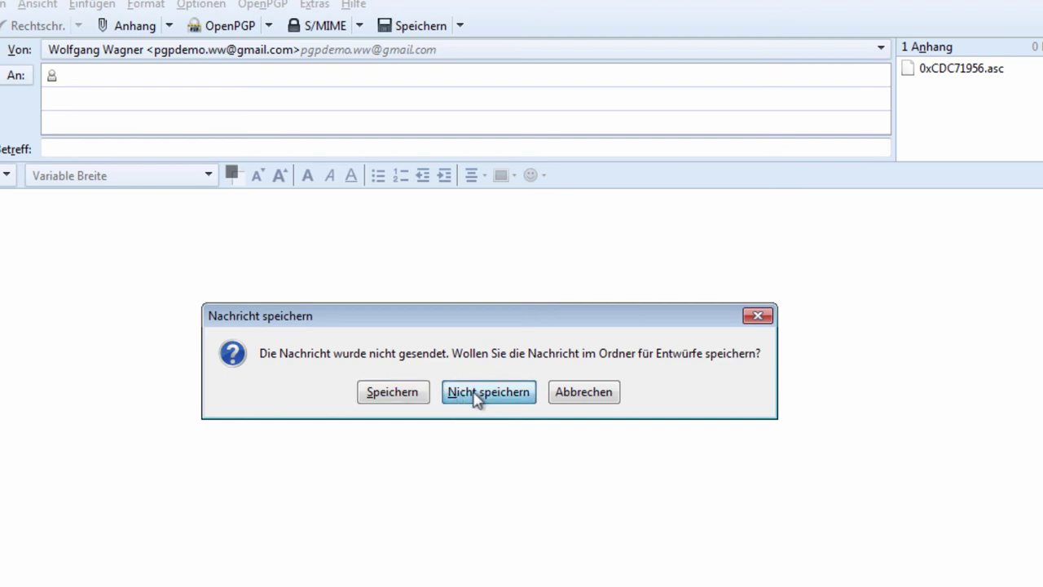
left_click(478, 395)
Export the public and secret keys to pub-sec.asc on the Desktop and confirm success.
right_click(342, 120)
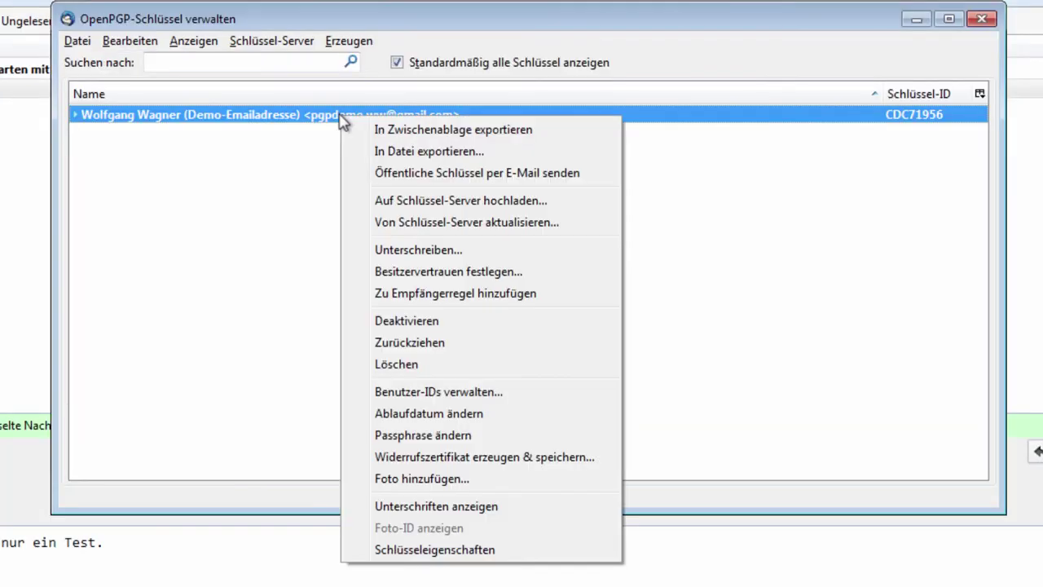
left_click(390, 151)
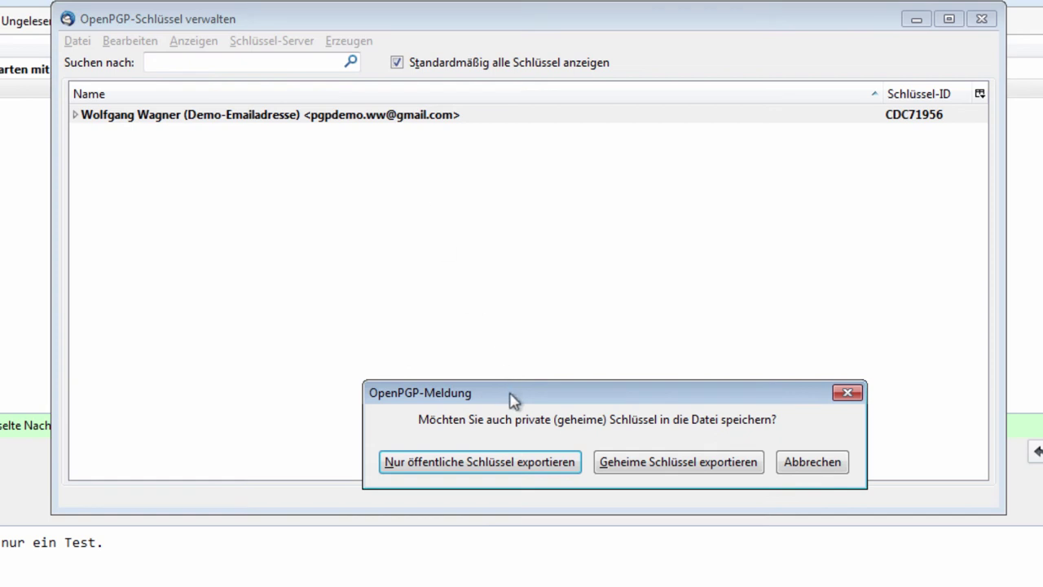
left_click_drag(514, 398, 487, 380)
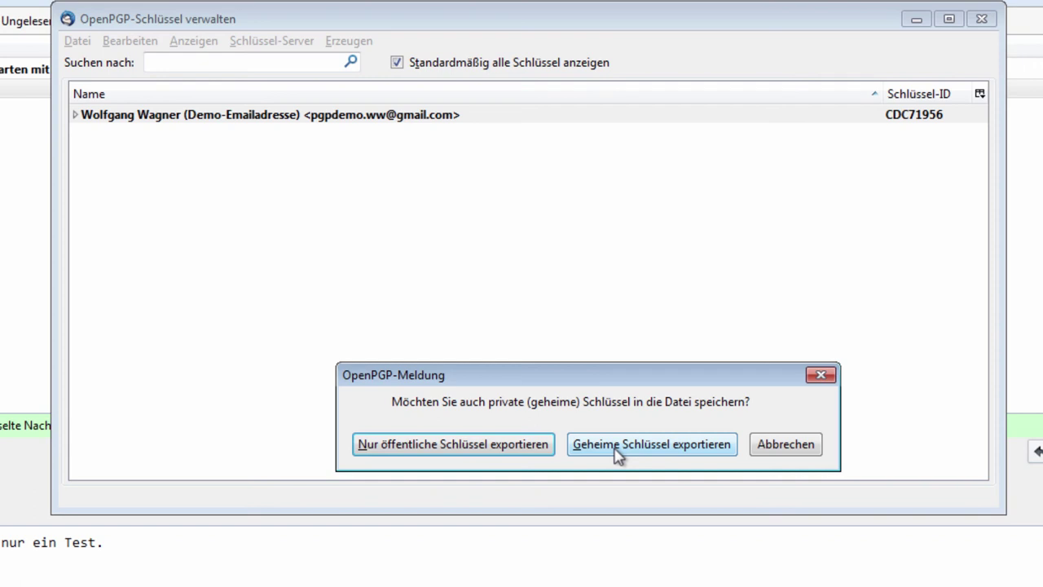
left_click(617, 447)
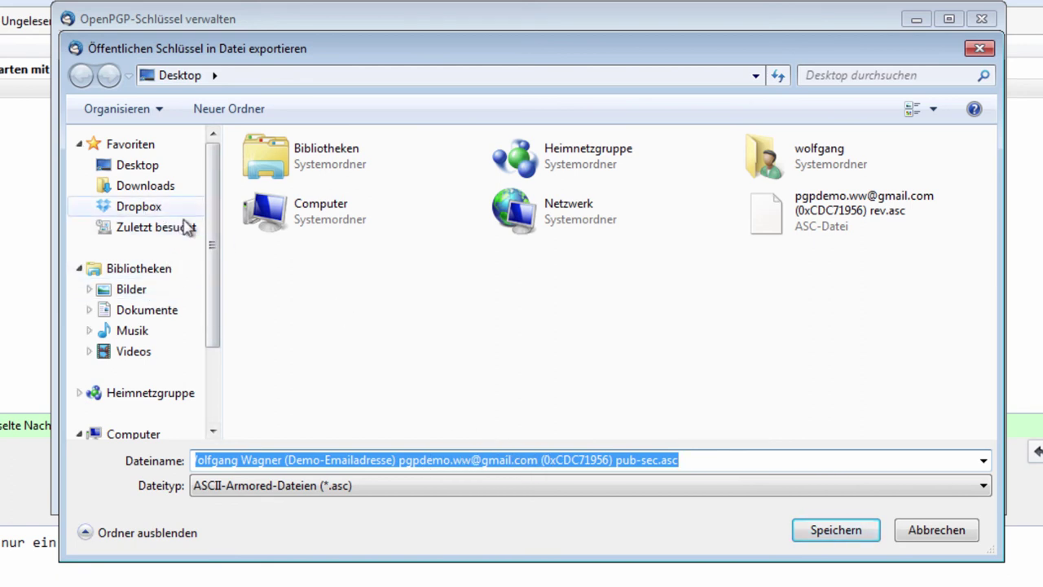
left_click(826, 530)
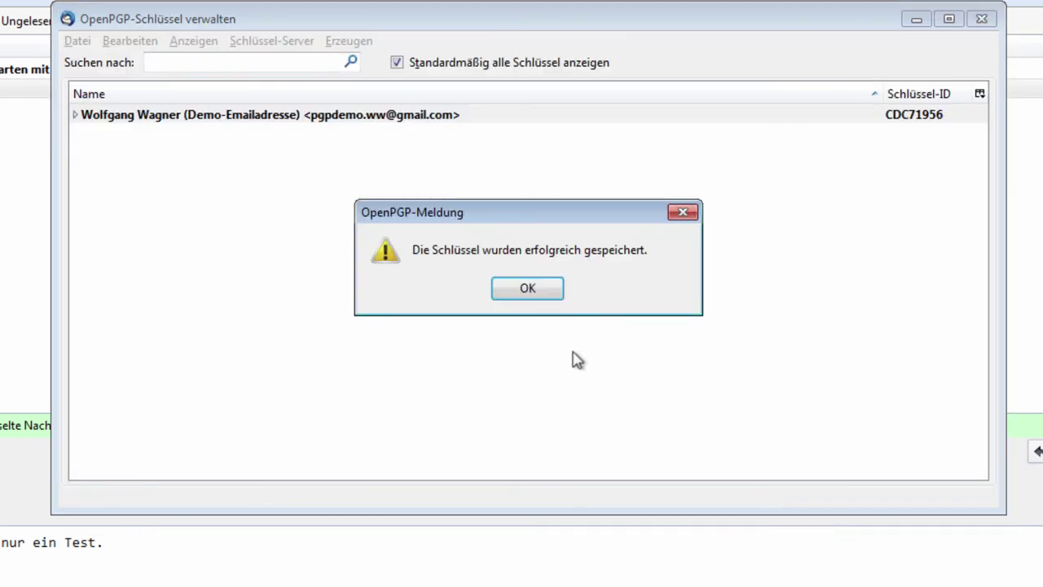
key("Return")
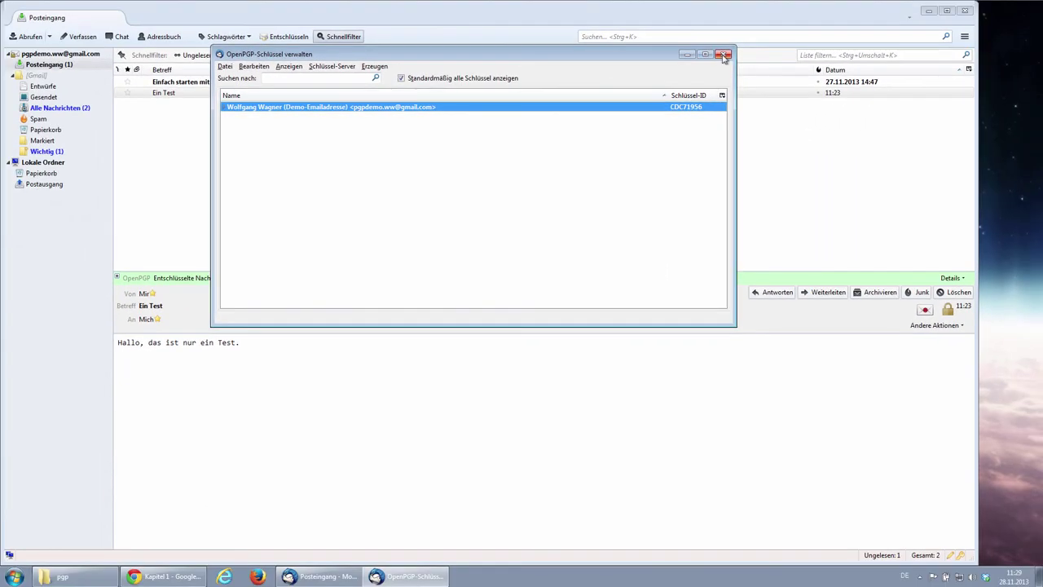
Minimize the Thunderbird window and select the exported key file on the desktop.
left_click(928, 11)
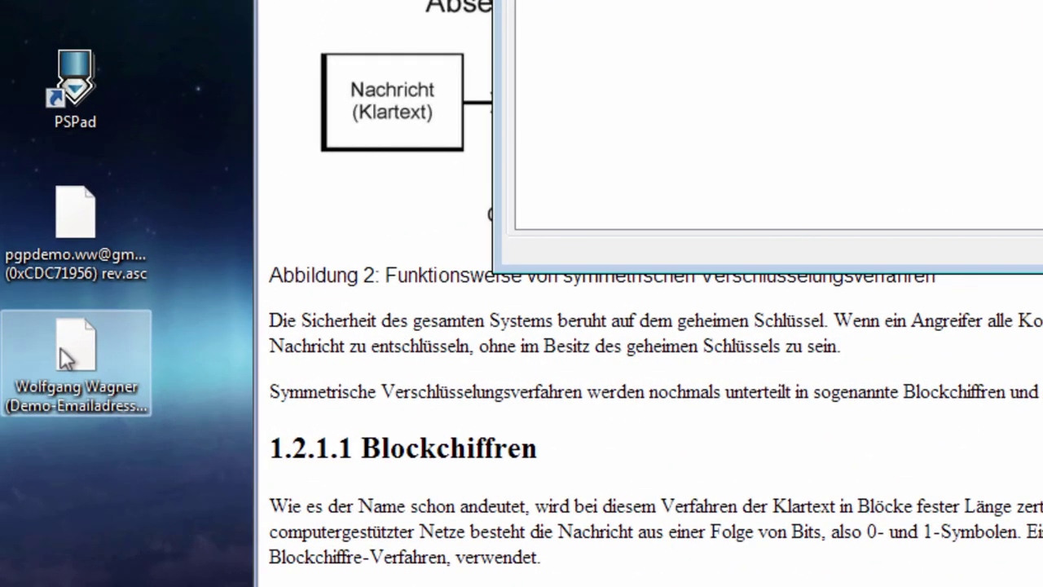
left_click(61, 347)
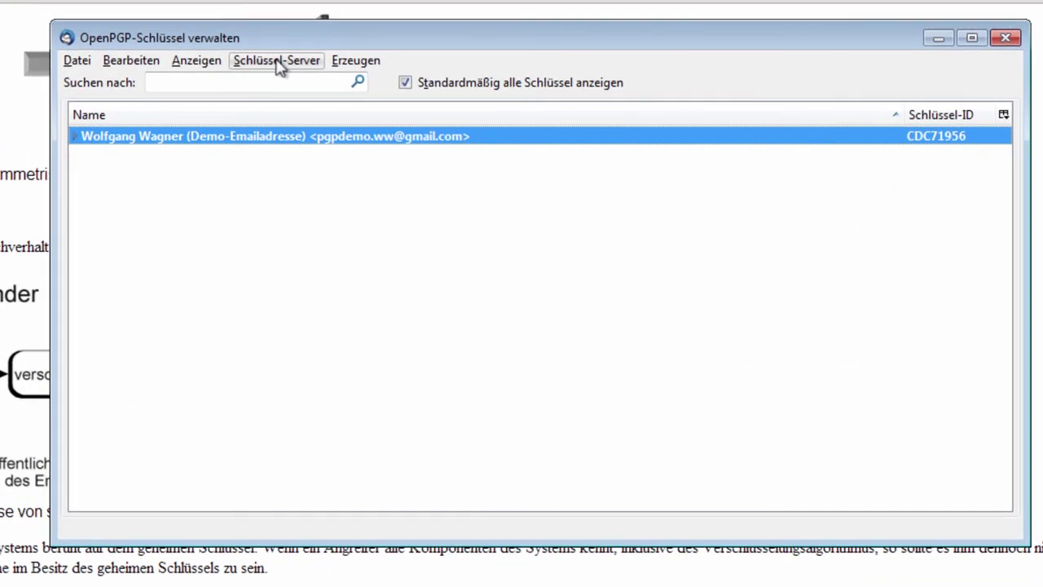
Search the keyserver for the contact's e-mail address, import key A5700926, and expand its details.
left_click(278, 62)
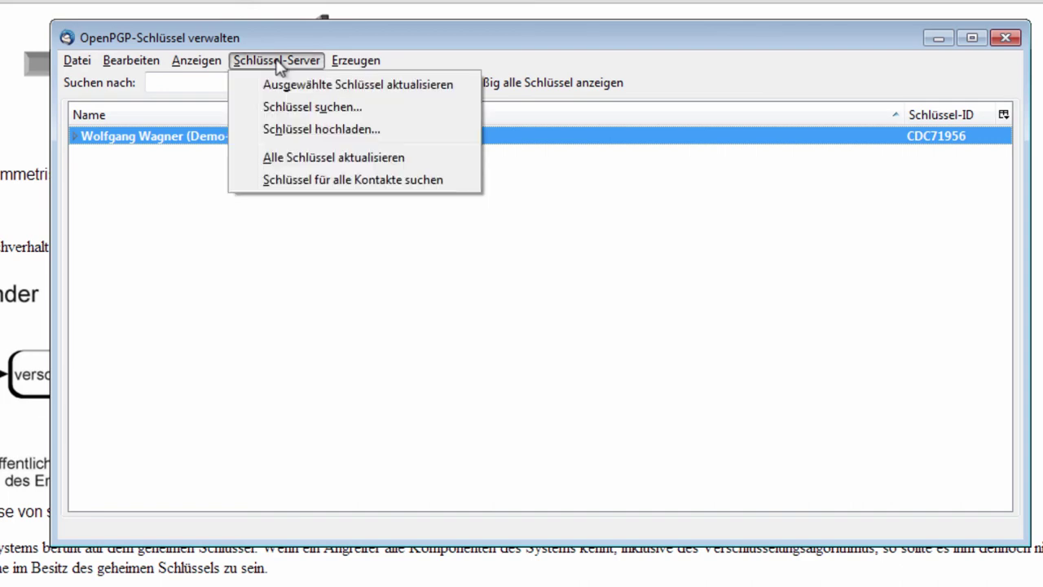
left_click(277, 110)
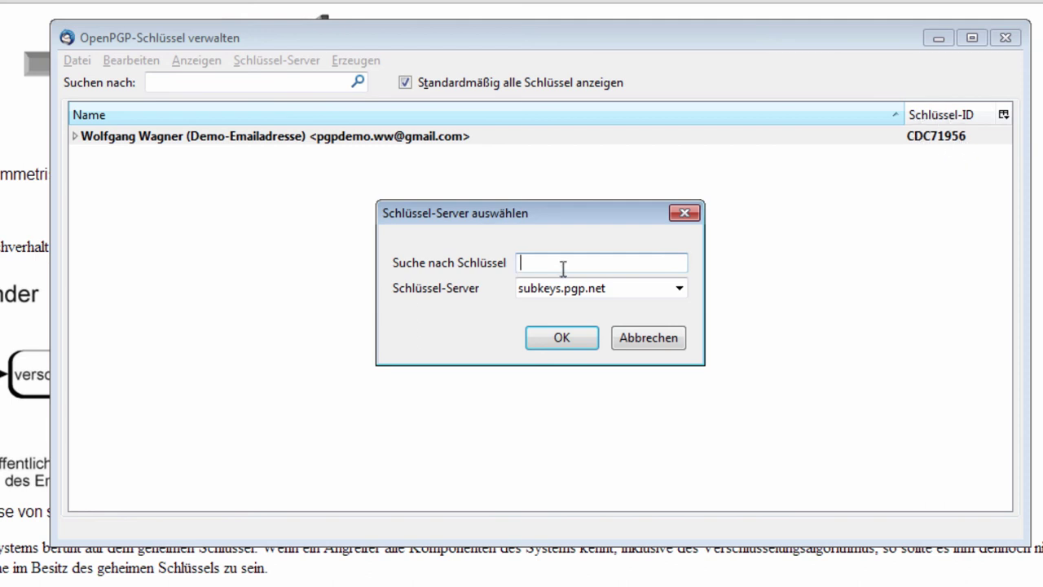
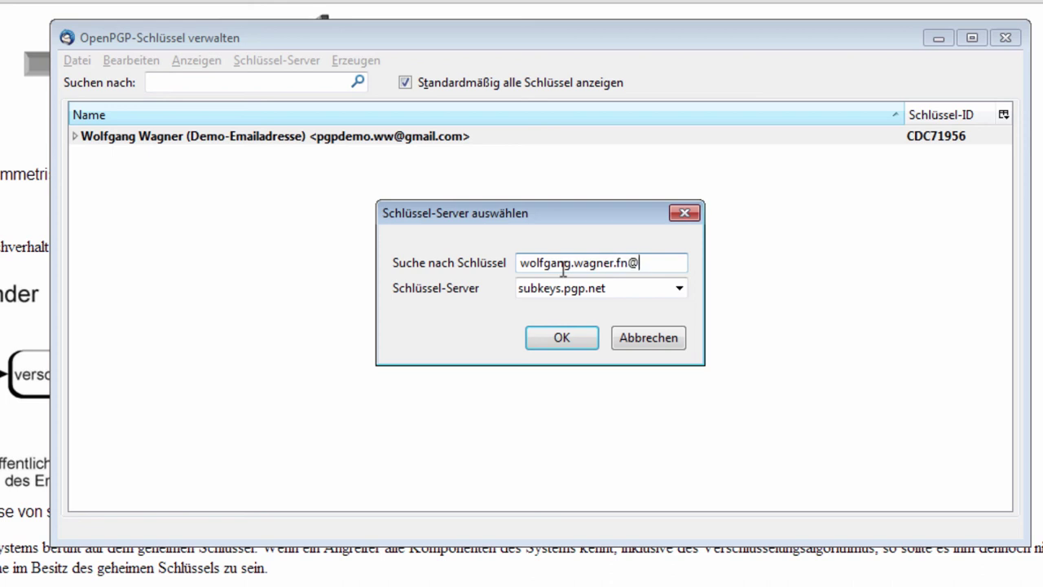
key("Return")
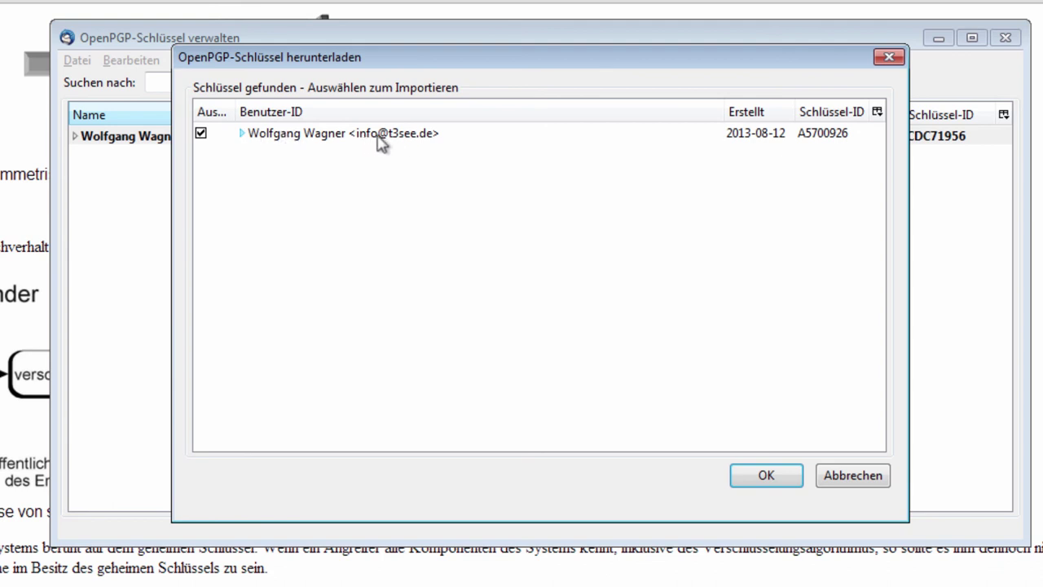
left_click(242, 133)
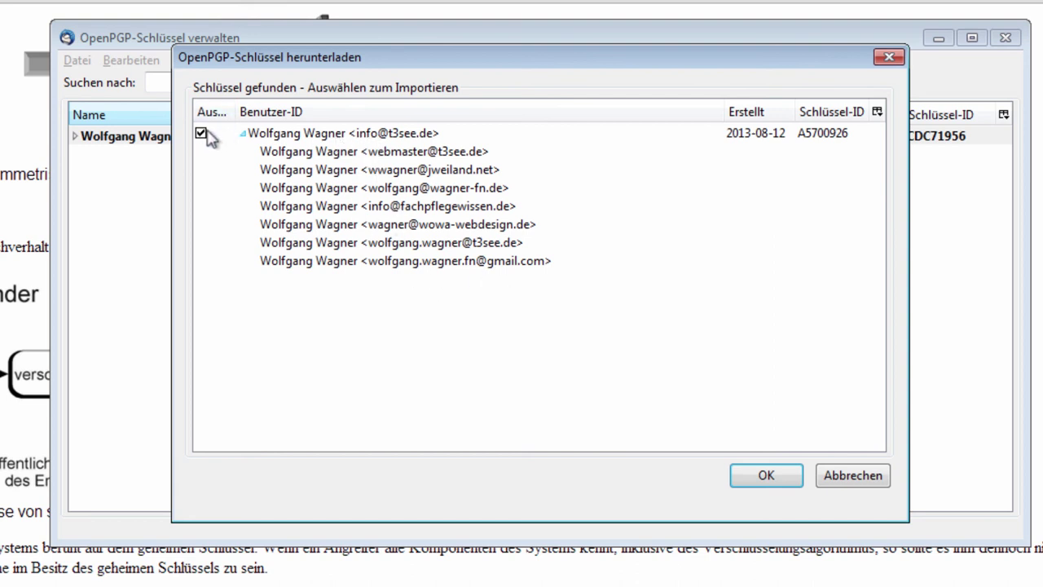
left_click(765, 475)
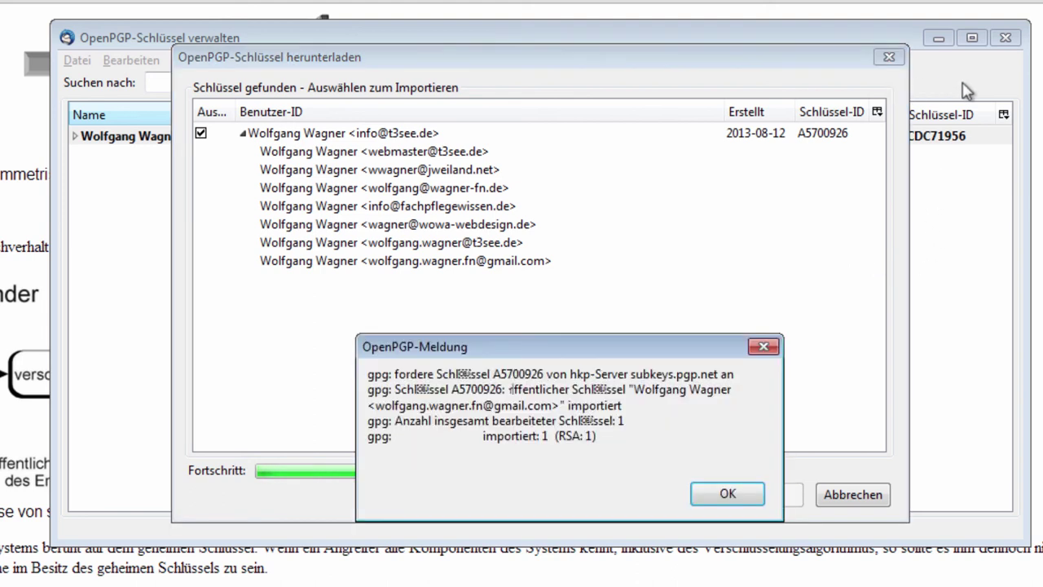
left_click(725, 497)
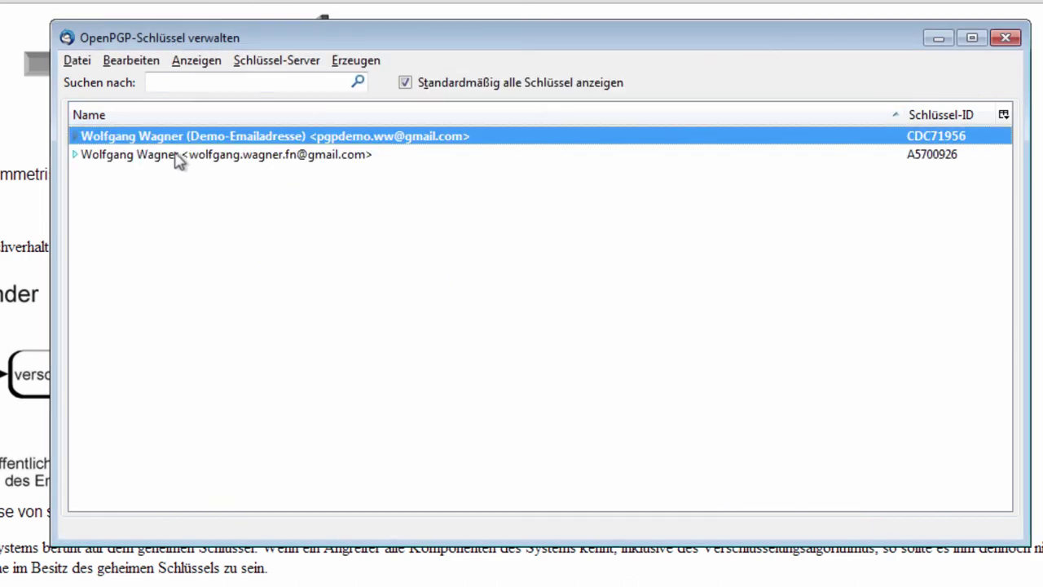
left_click(220, 159)
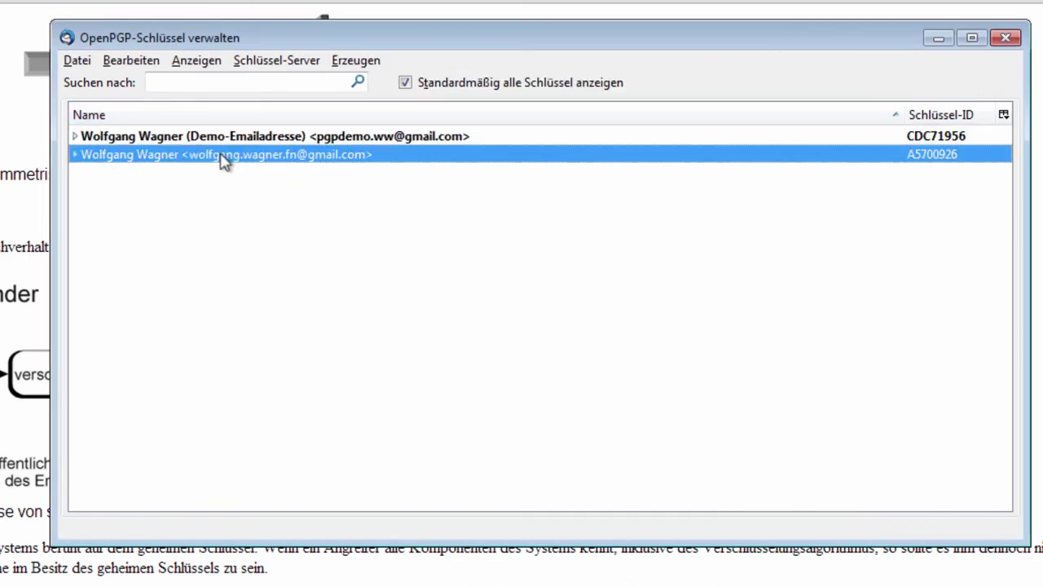
left_click(75, 156)
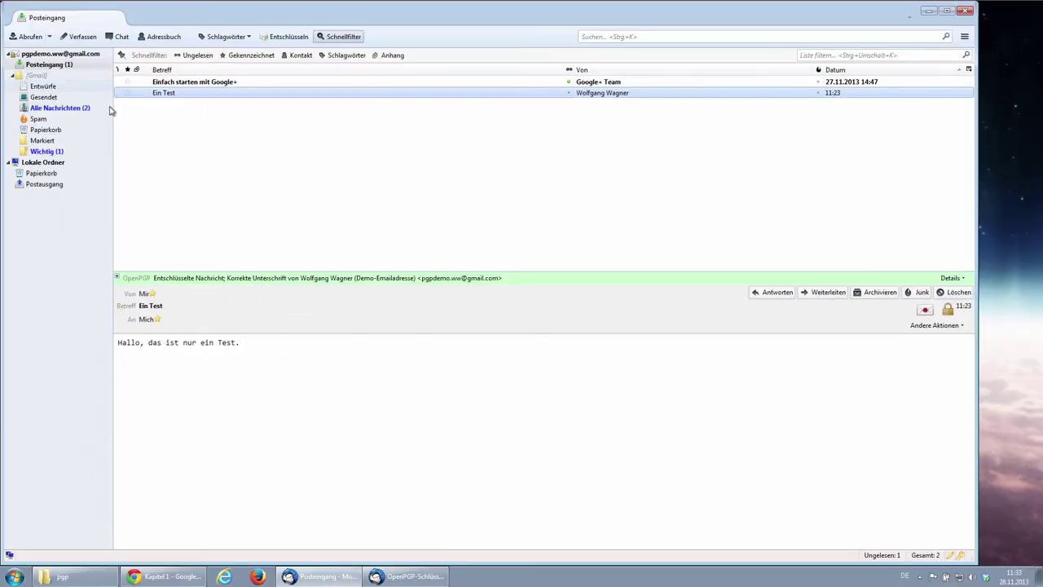
Write a new message to the contact's e-mail address with subject Test, body 'test' and encryption enabled.
left_click(78, 38)
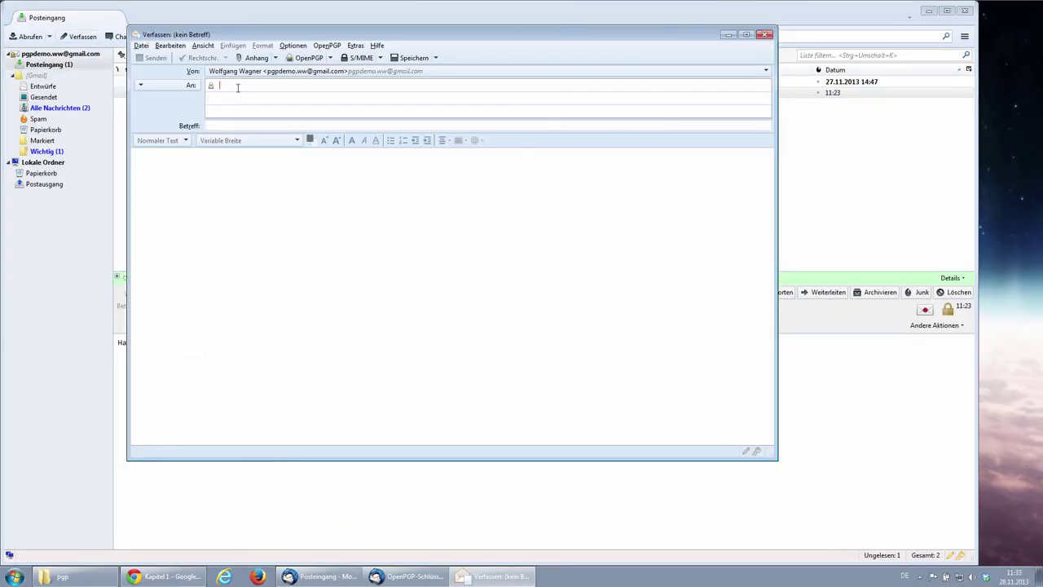
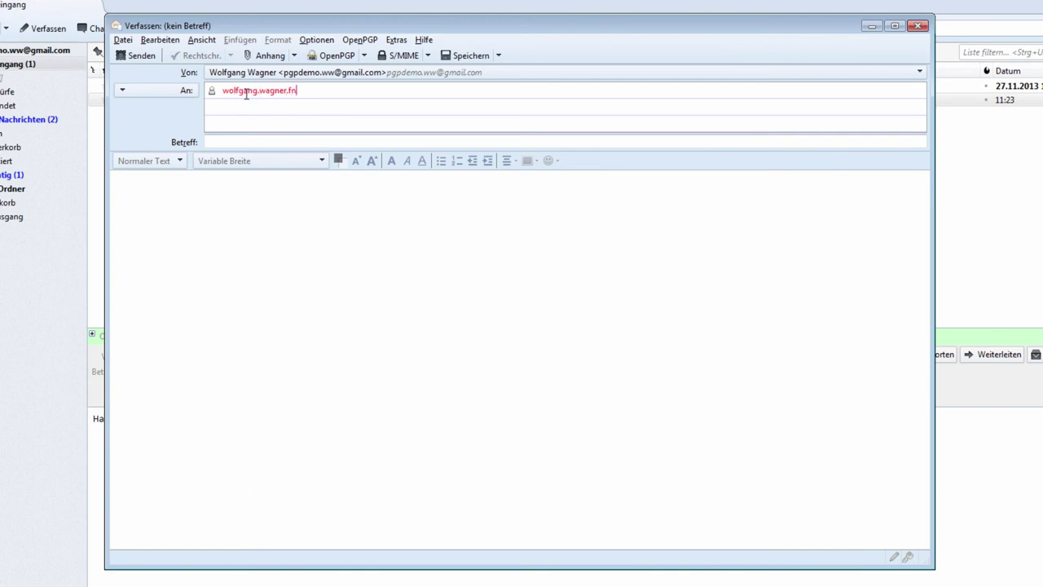
key("Tab")
key("Tab")
key("shift+Tab")
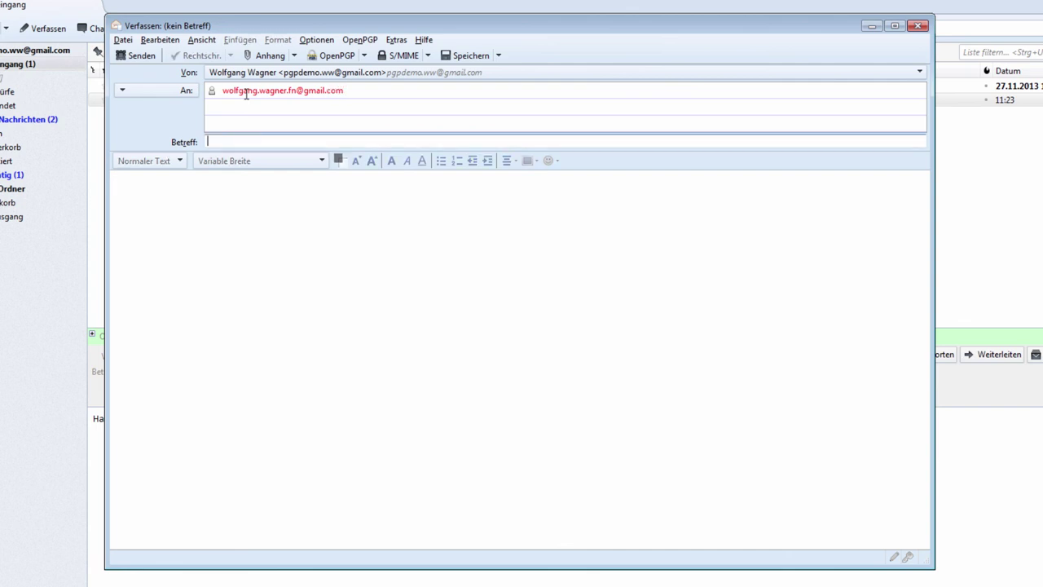
type("Test")
key("Tab")
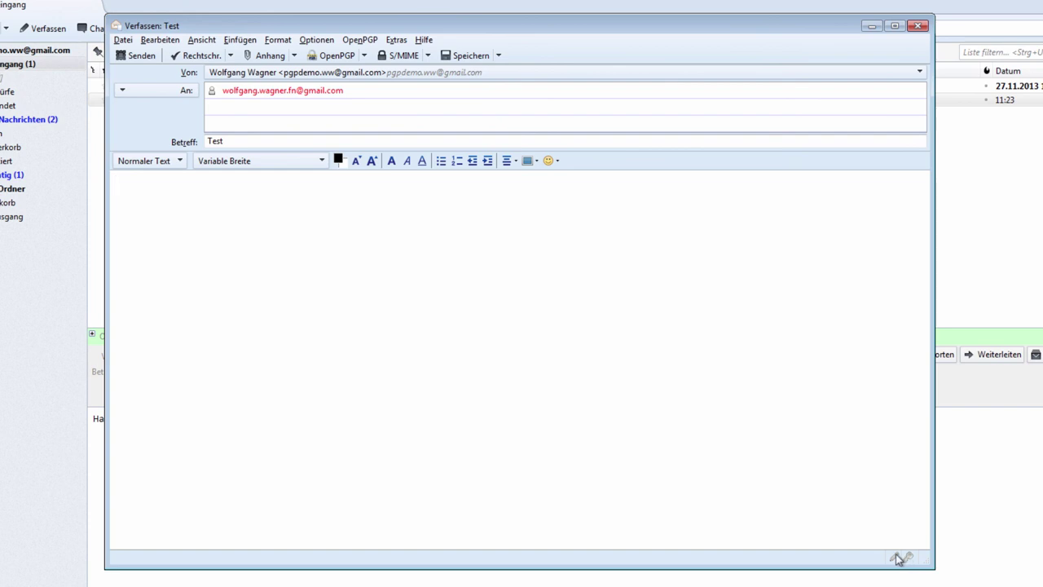
left_click(909, 559)
type("test")
Send the encrypted mail, accept the HTML warning, enter the key passphrase, then close the key manager.
left_click(141, 57)
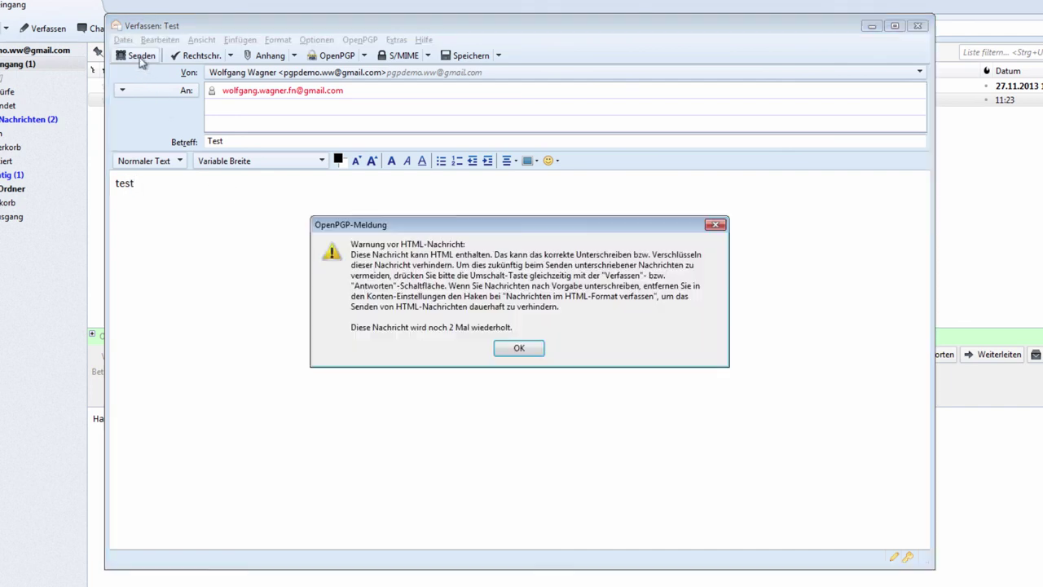
left_click(519, 350)
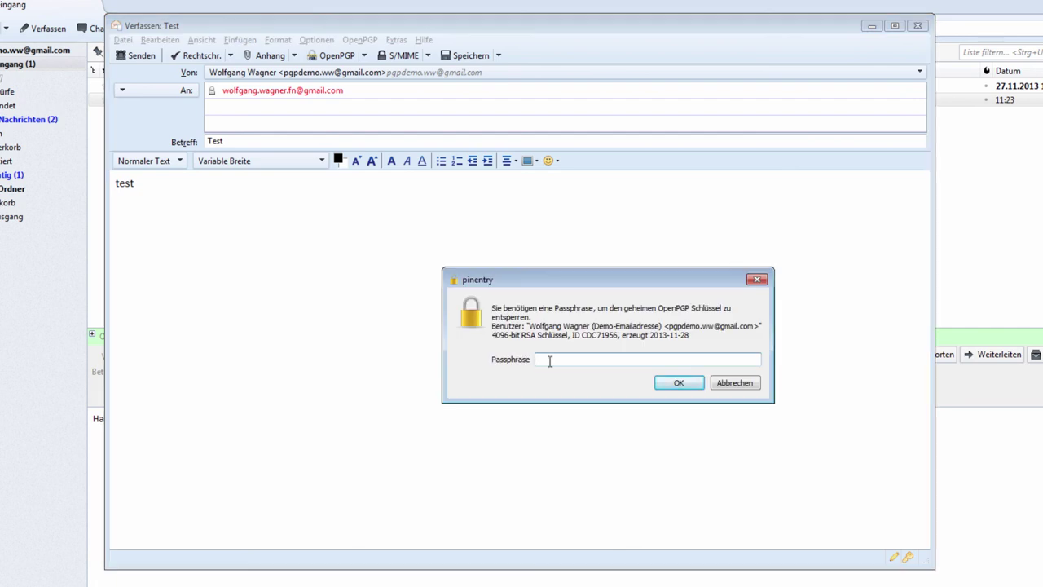
type("••••••••••••••••")
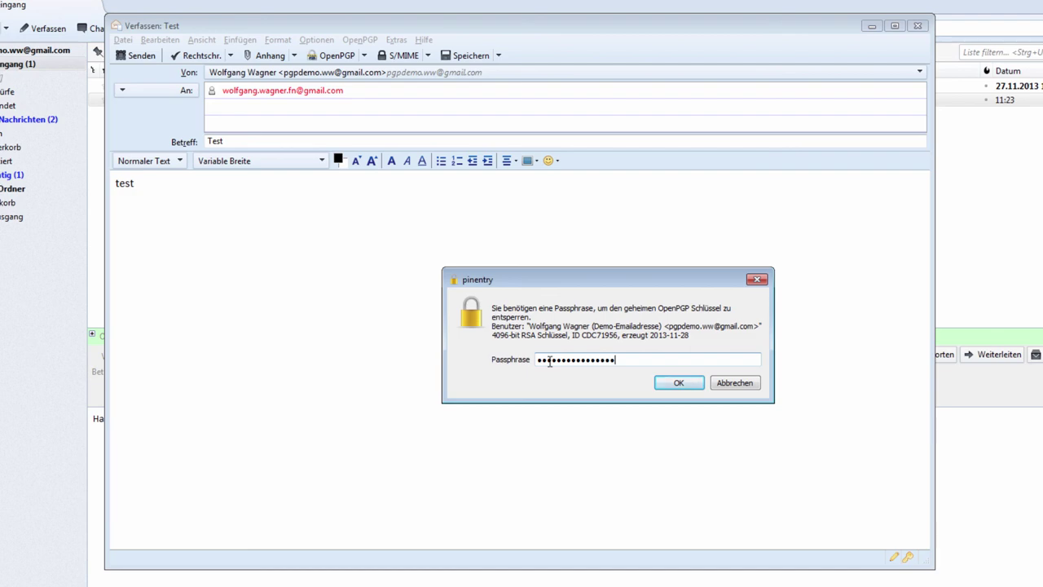
key("Return")
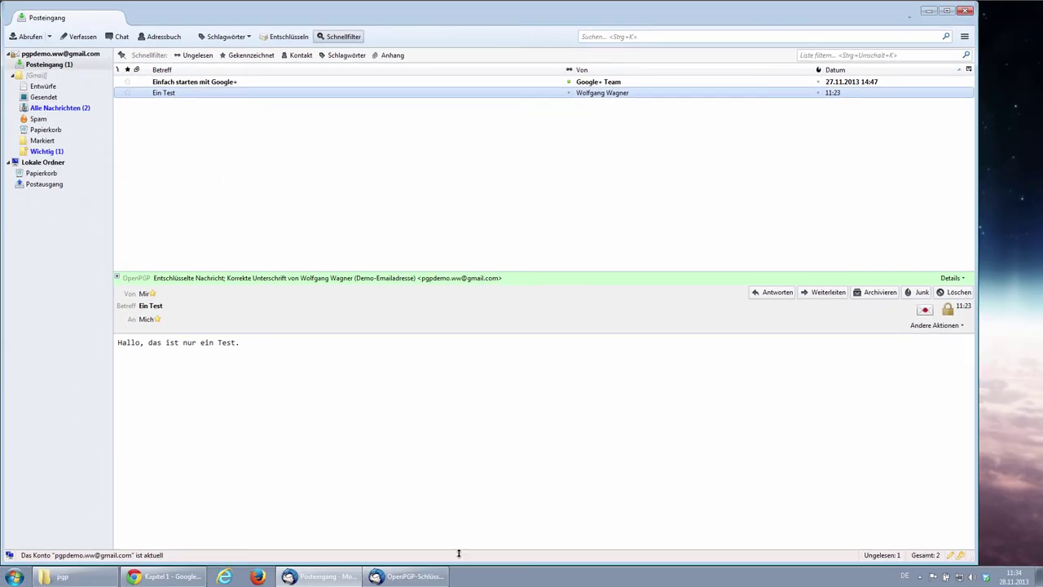
left_click(408, 579)
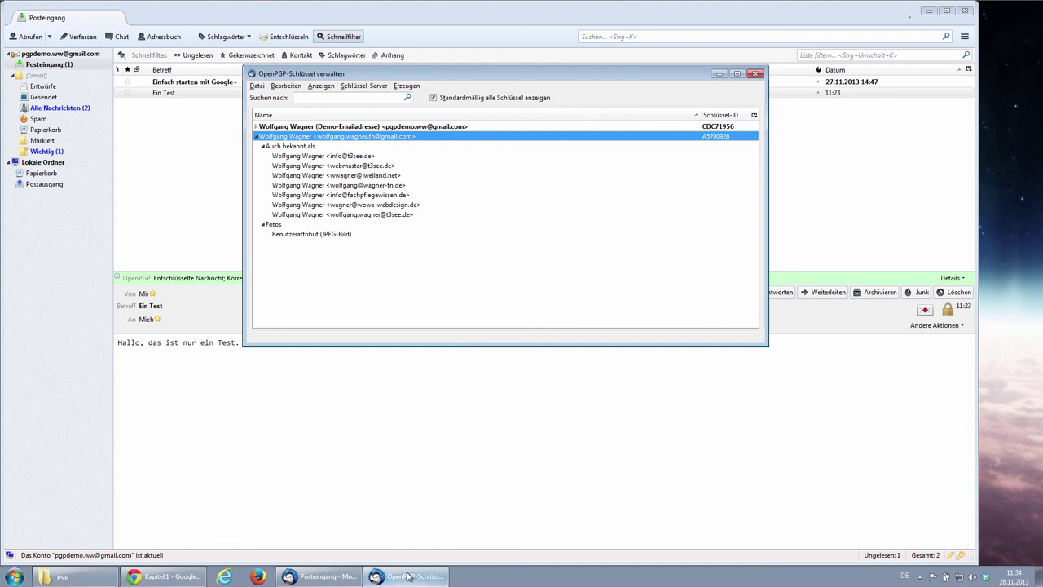
left_click(755, 74)
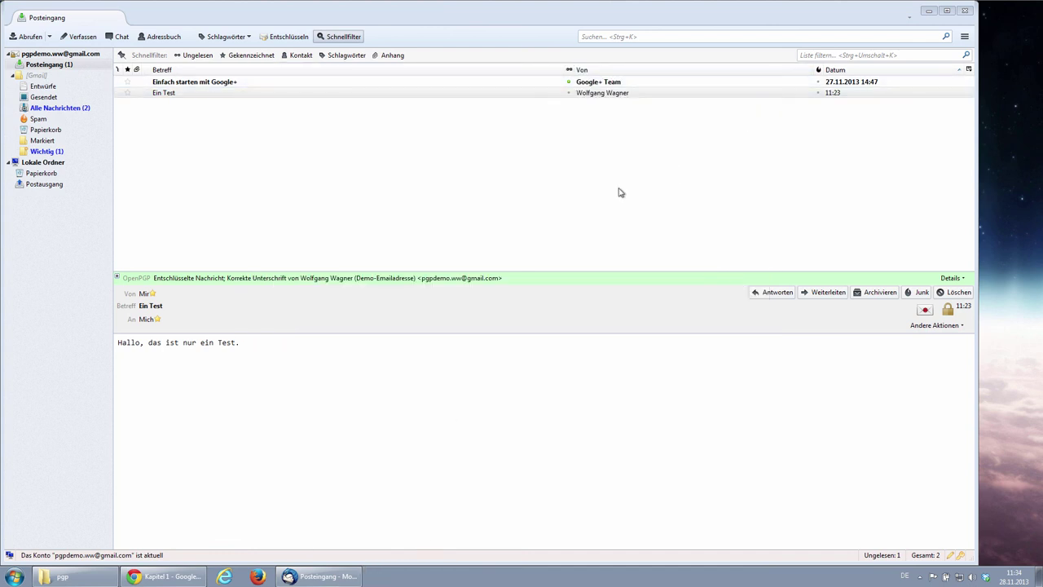